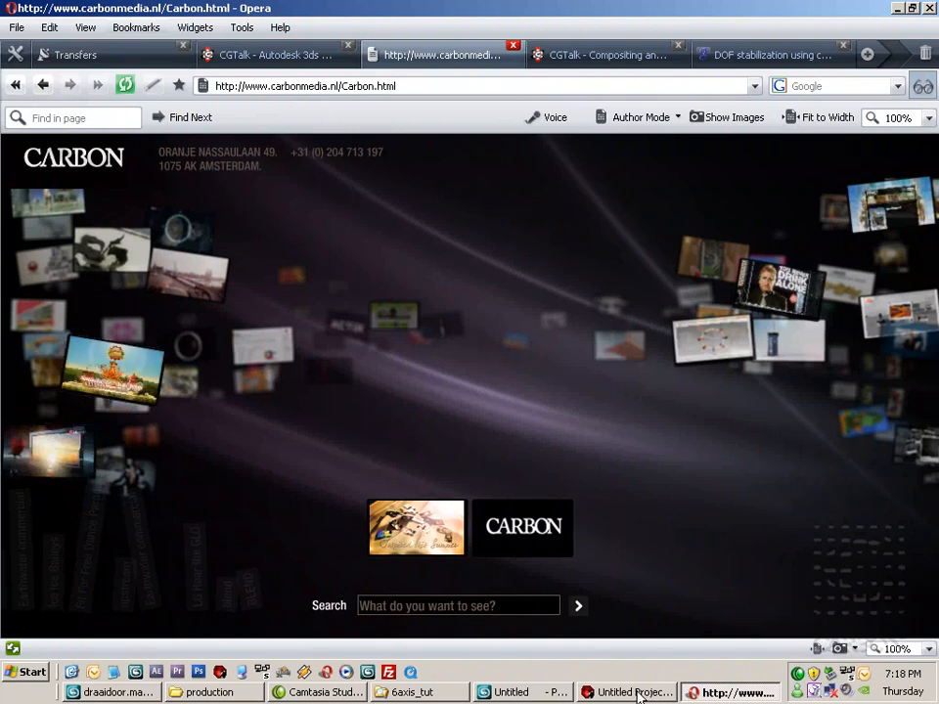
Switch to boujou and browse for a sequence to import in S:/zzz_onvolwassen projecten/6axis_stable_testing/plates
left_click(636, 692)
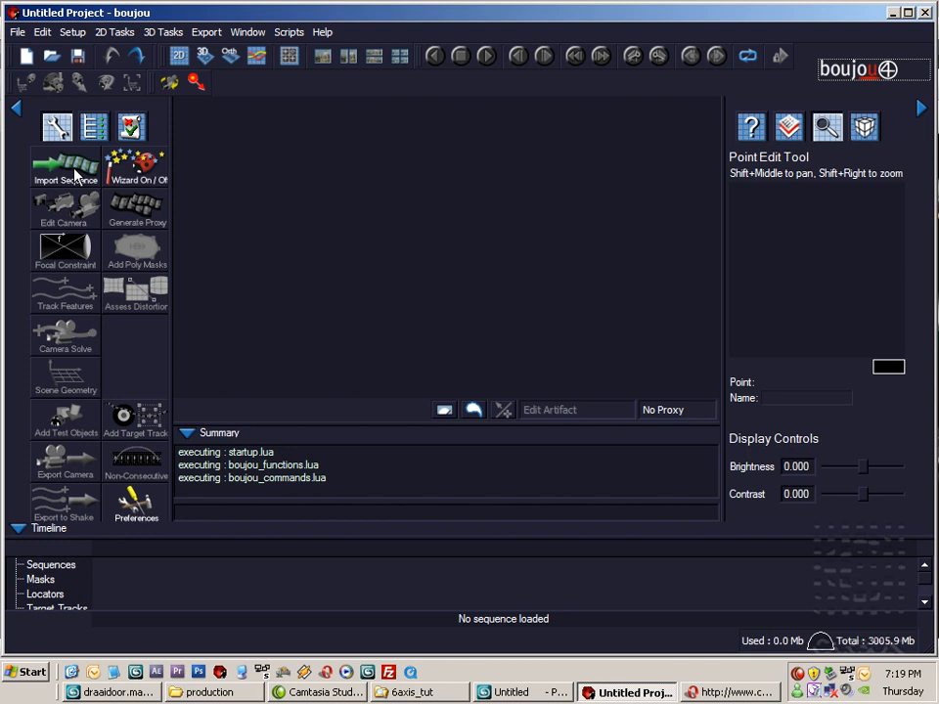
left_click(77, 174)
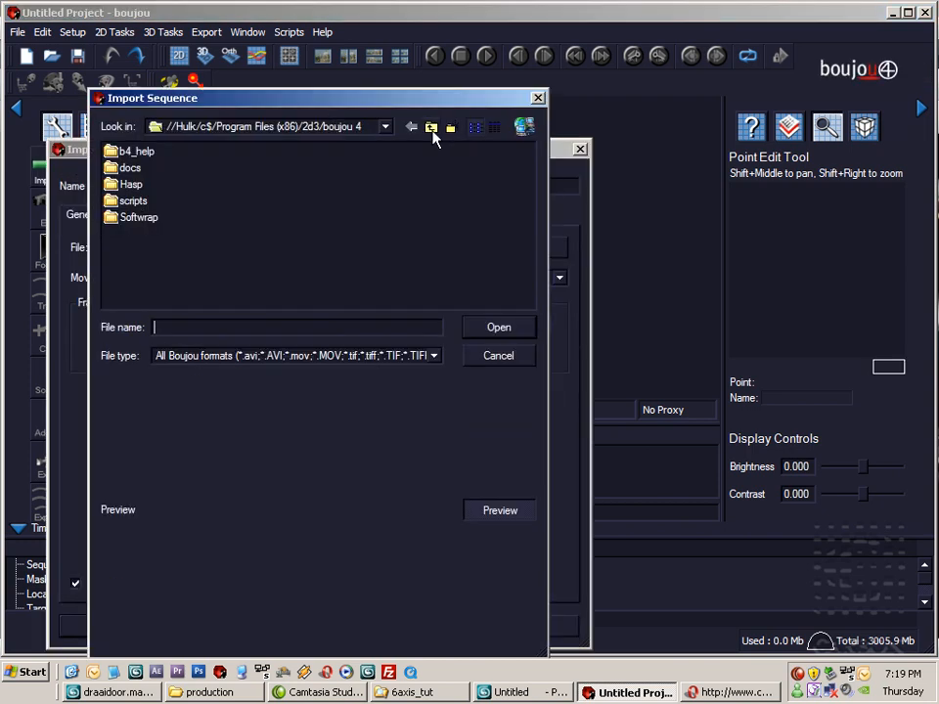
left_click(388, 127)
left_click(182, 219)
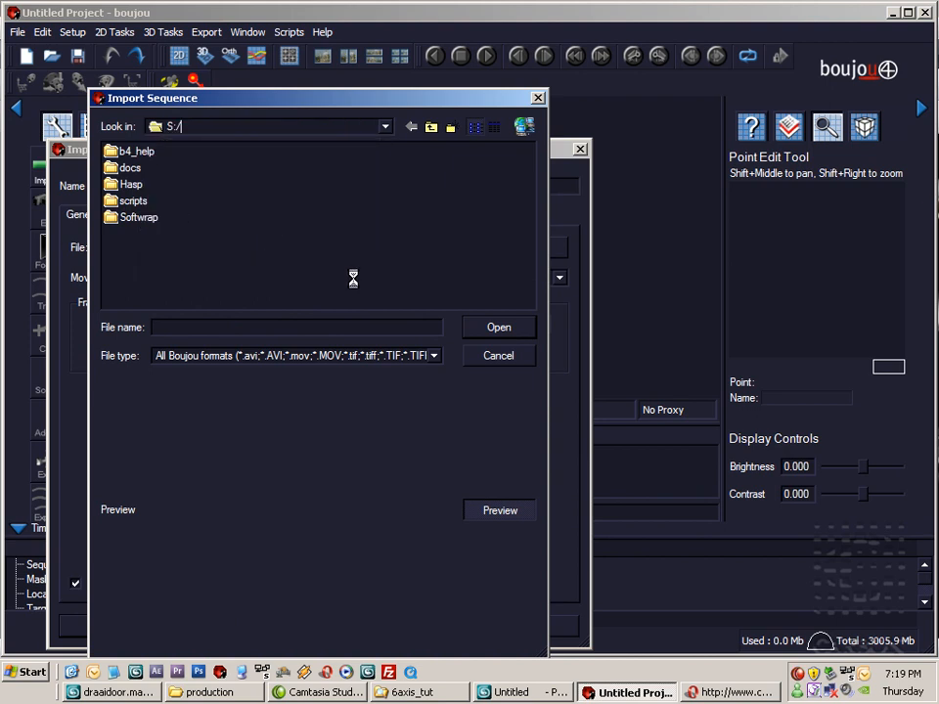
left_click_drag(272, 306, 472, 294)
left_click(450, 266)
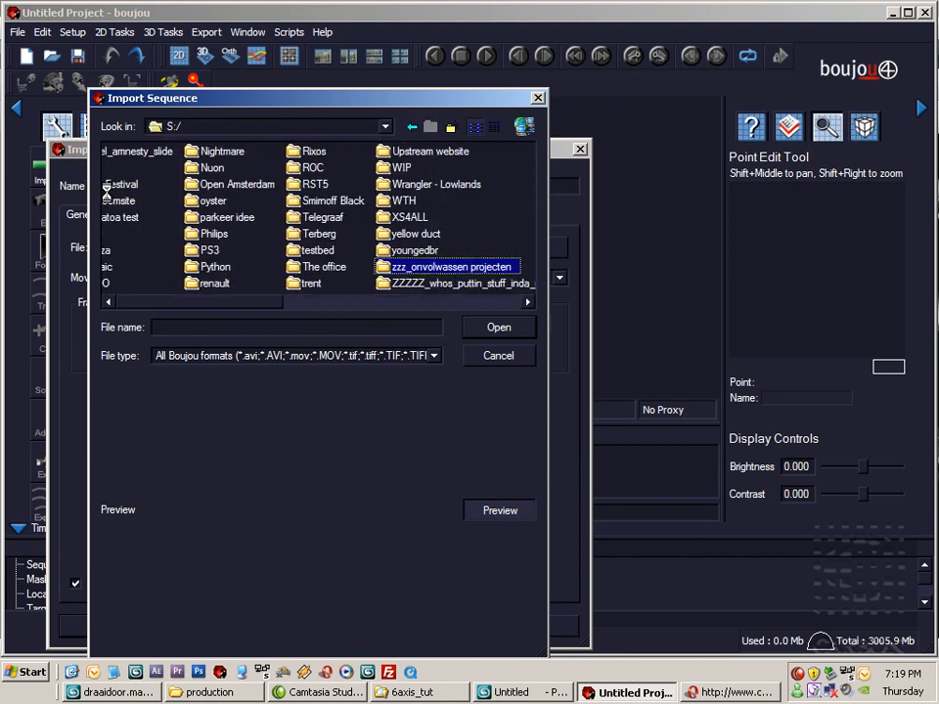
double_click(145, 161)
left_click(142, 186)
double_click(143, 186)
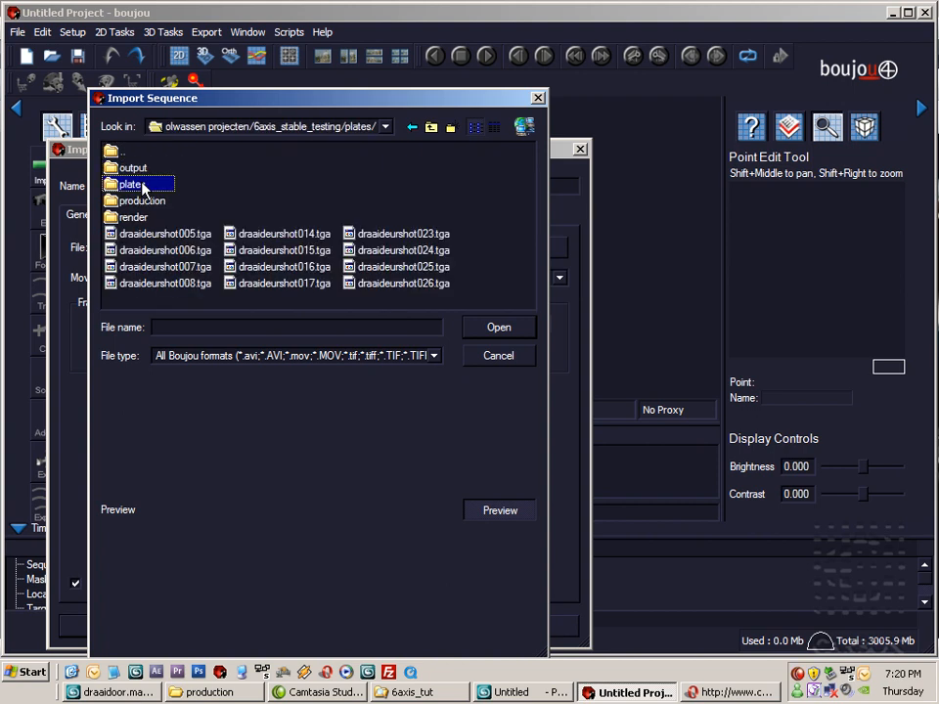
Import the image sequence starting with draaideurshot001.tga, using Free Move, Not Interlaced and frames 1 to 182
left_click(139, 172)
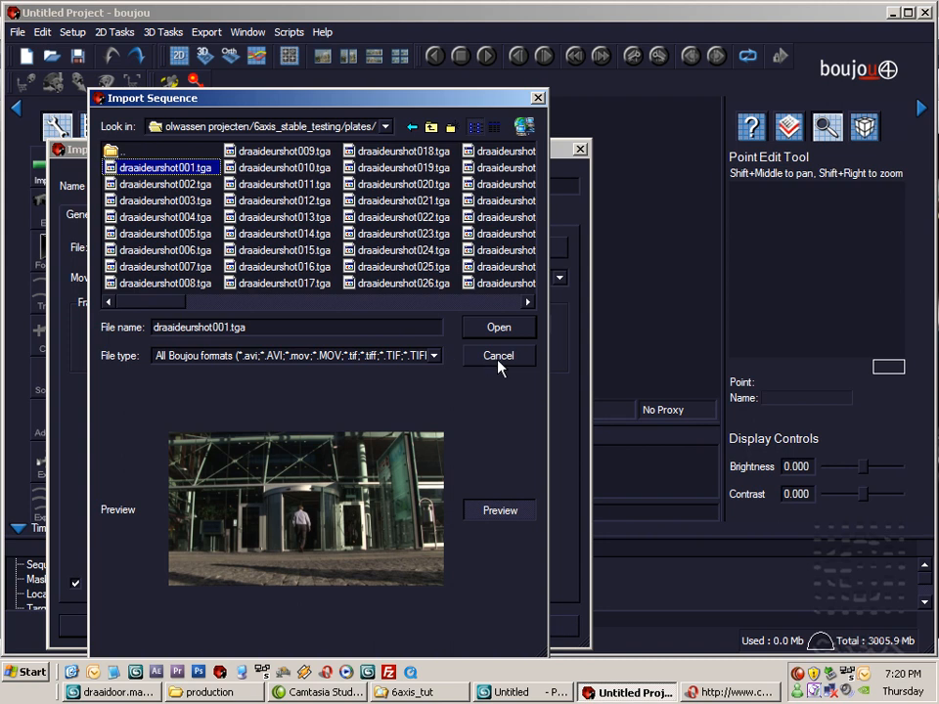
left_click(511, 330)
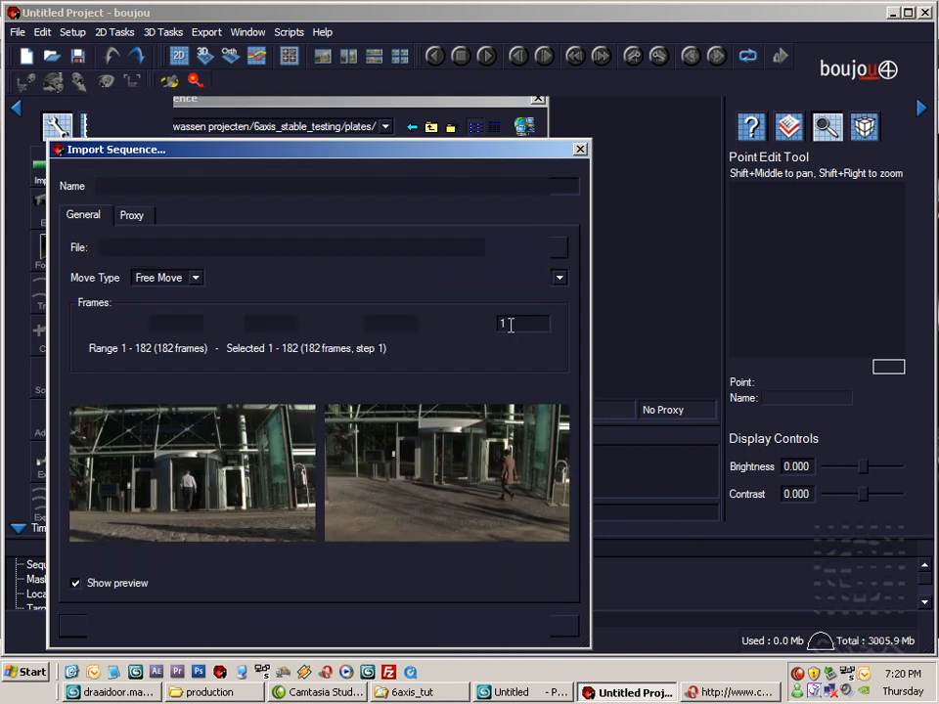
left_click_drag(388, 149, 436, 91)
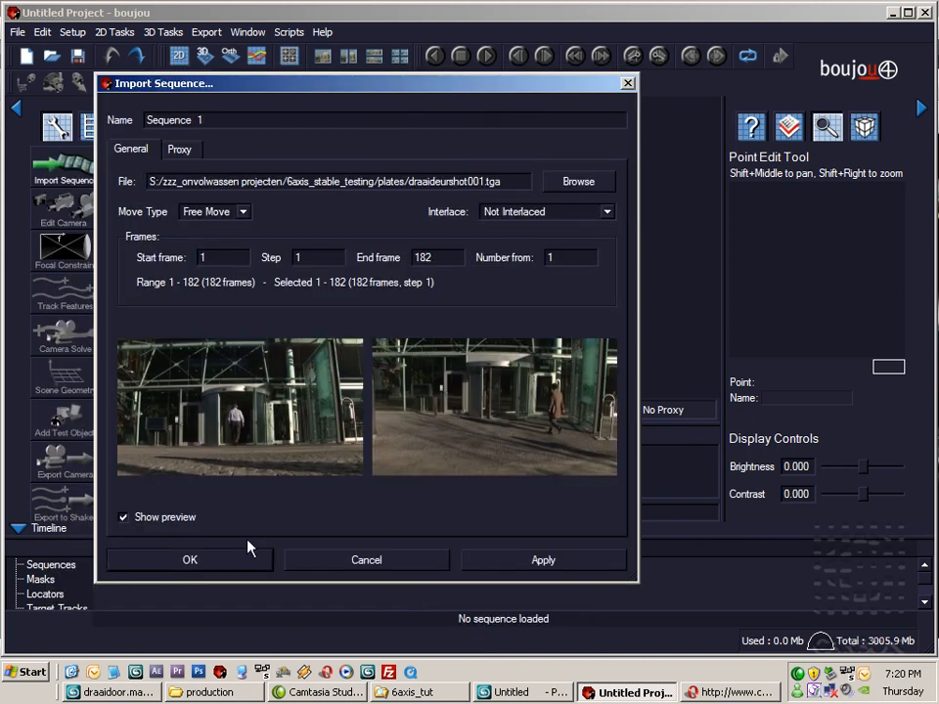
left_click(237, 563)
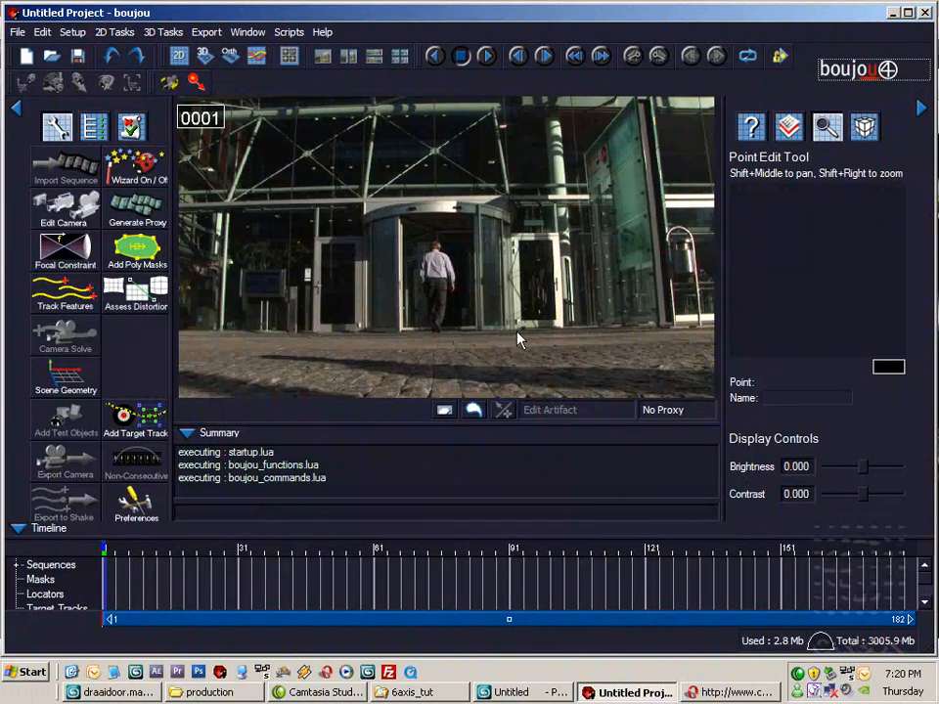
Preview the imported footage on the timeline and run feature tracking on all frames
mouse_move(204, 552)
left_mouse_down()
mouse_move(924, 551)
mouse_move(200, 555)
left_mouse_up()
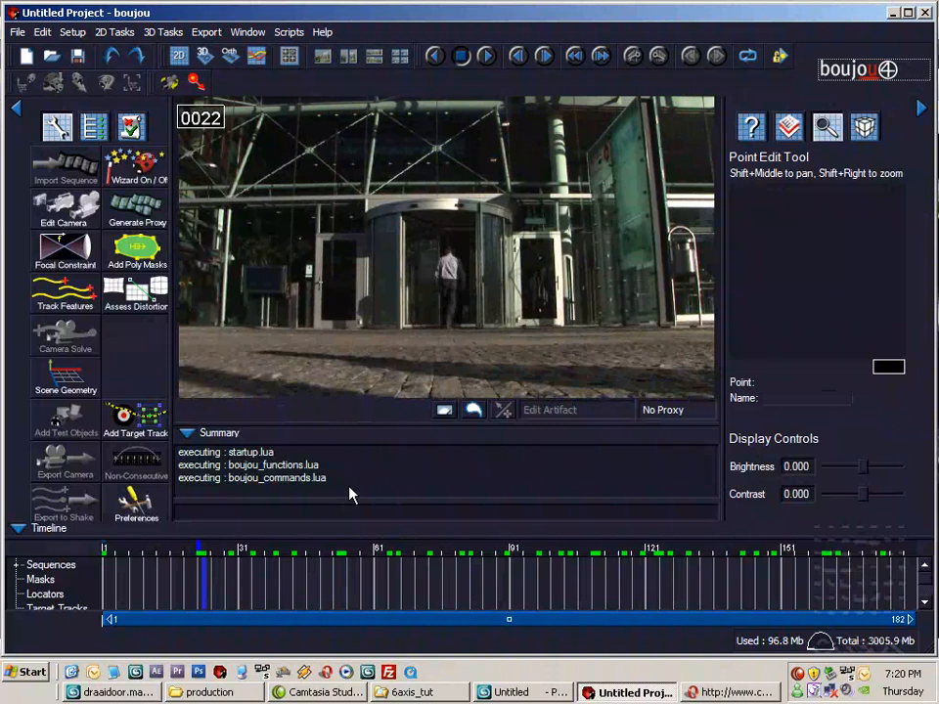
left_click(65, 292)
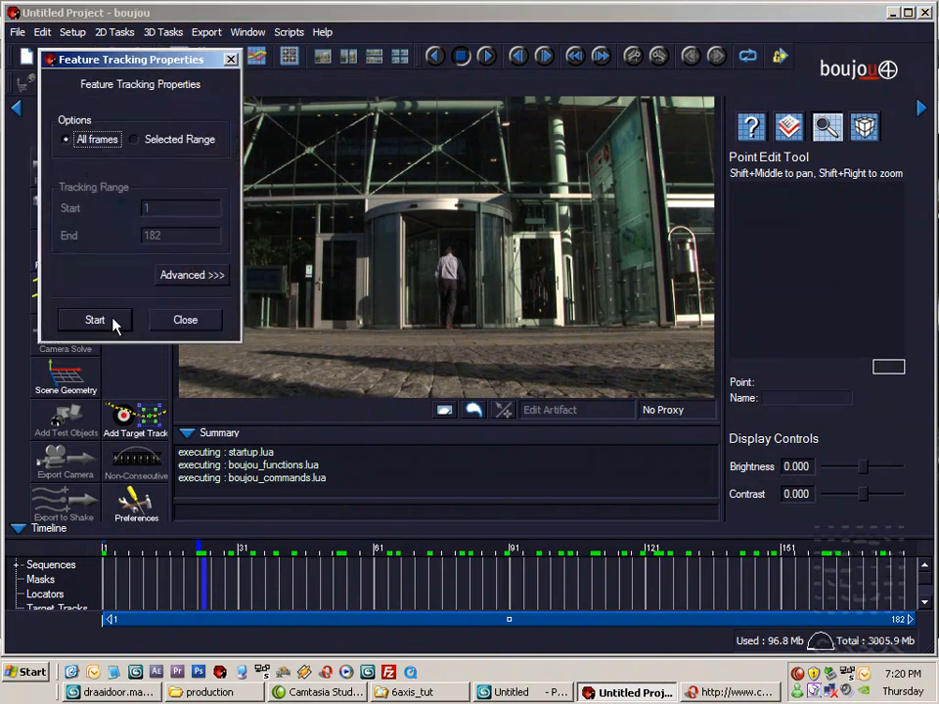
left_click_drag(137, 59, 172, 43)
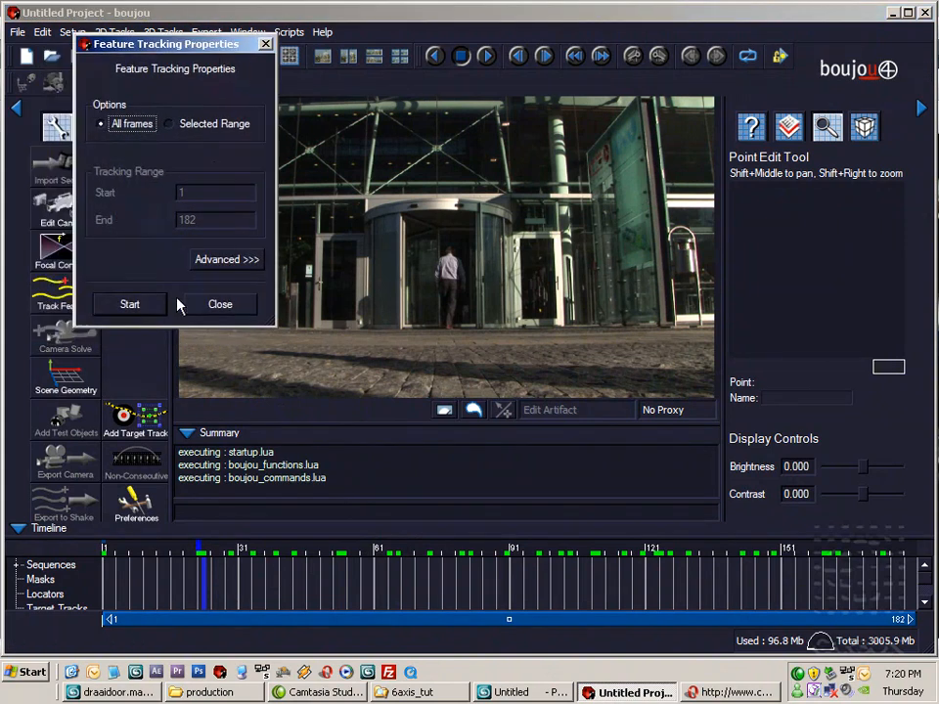
left_click(130, 305)
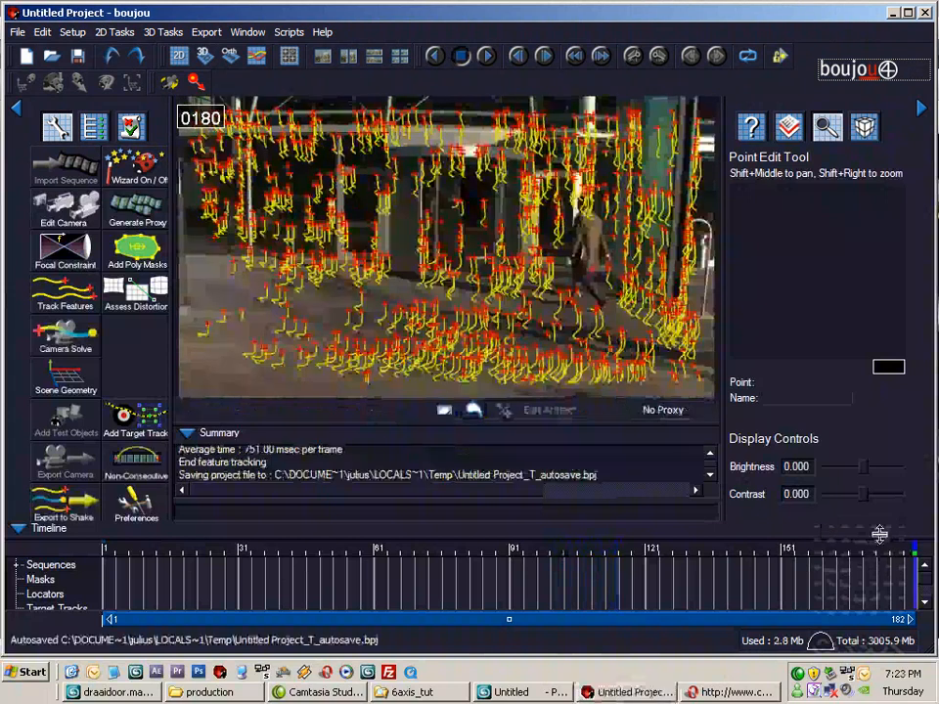
Review the feature tracks across the timeline and start a camera solve for all frames
left_click_drag(881, 555, 176, 553)
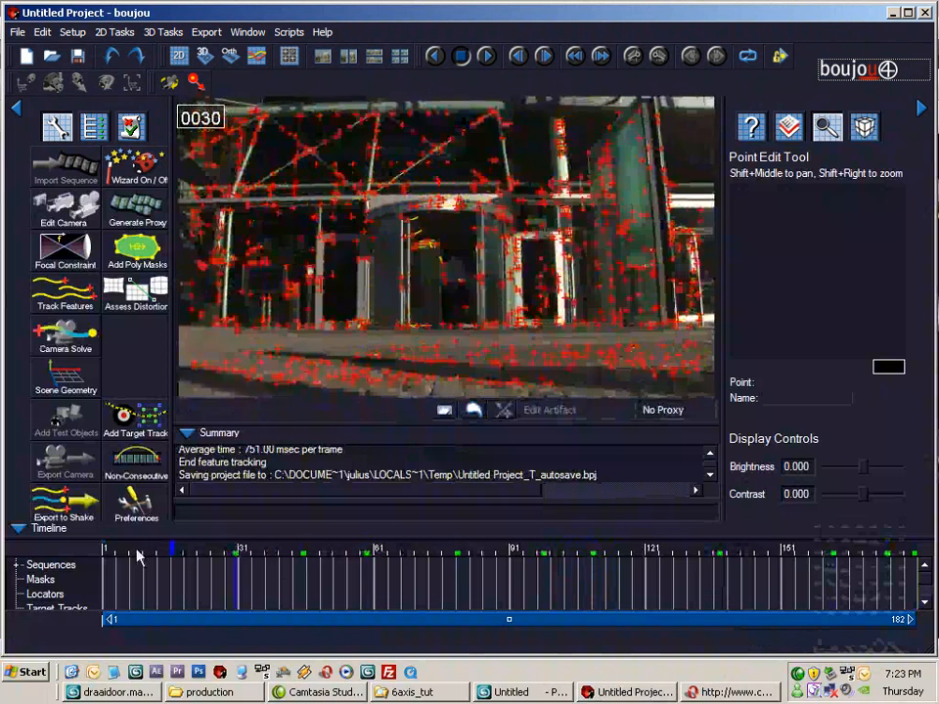
left_click_drag(120, 552, 869, 549)
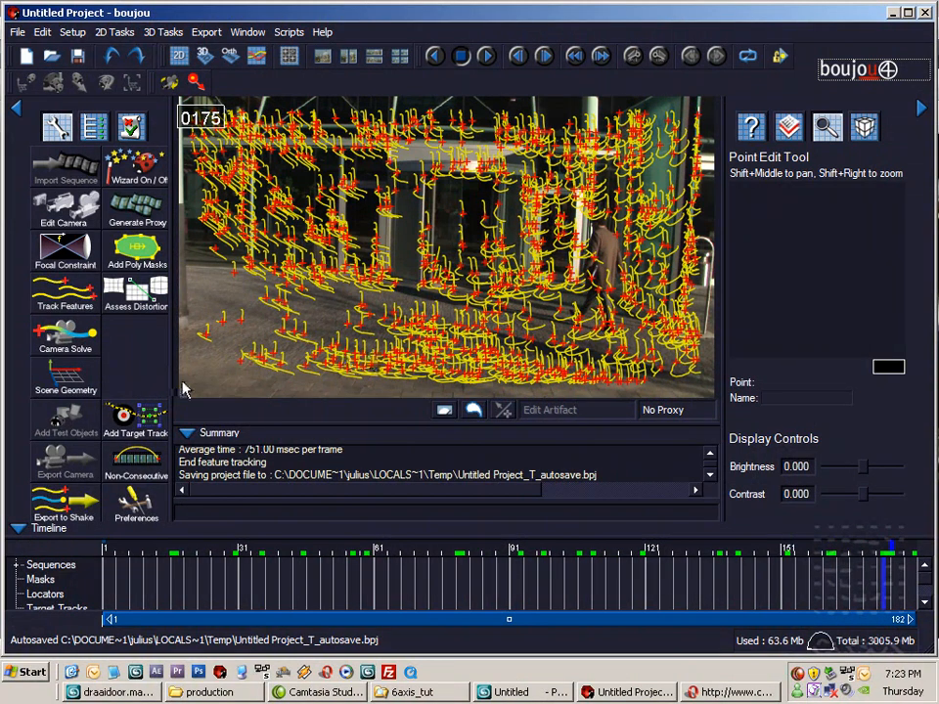
left_click(84, 344)
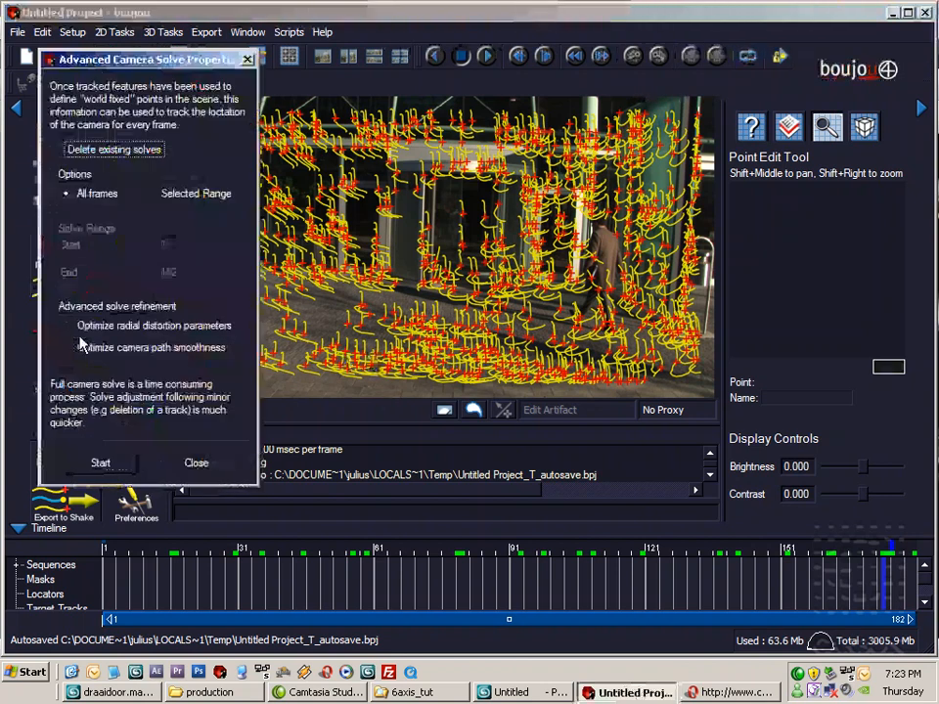
left_click(126, 467)
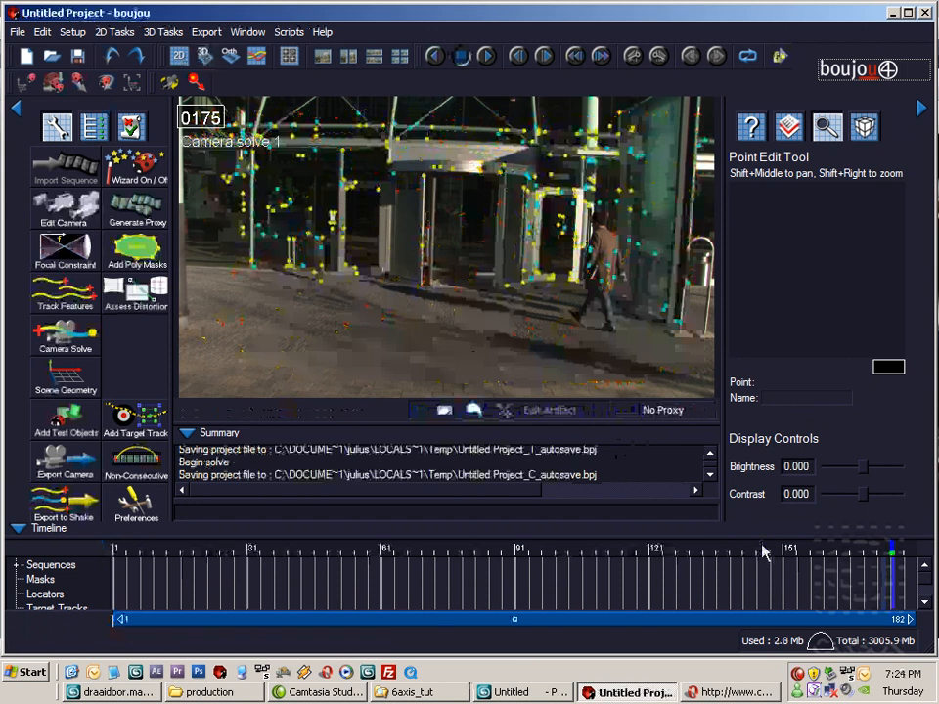
Examine the solved points over the footage and the camera path in the 3D view at different frames
left_click_drag(721, 545, 700, 554)
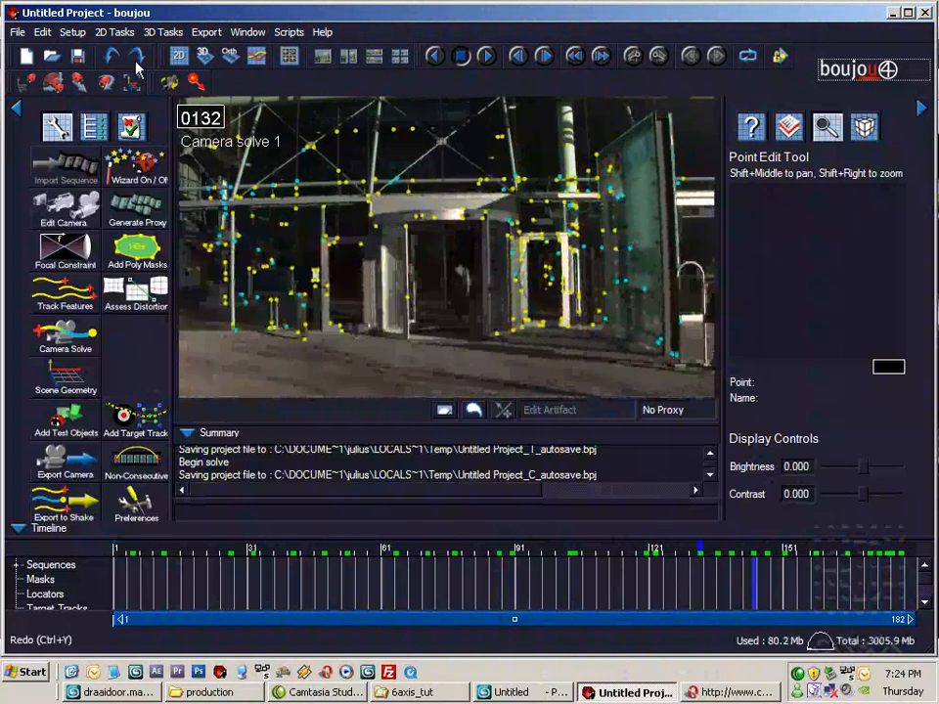
left_click(203, 56)
left_click_drag(327, 300, 572, 387, "shift")
left_click_drag(655, 569, 513, 546)
left_click_drag(393, 218, 422, 192, "shift")
left_click_drag(422, 193, 564, 381, "shift")
left_click(559, 339)
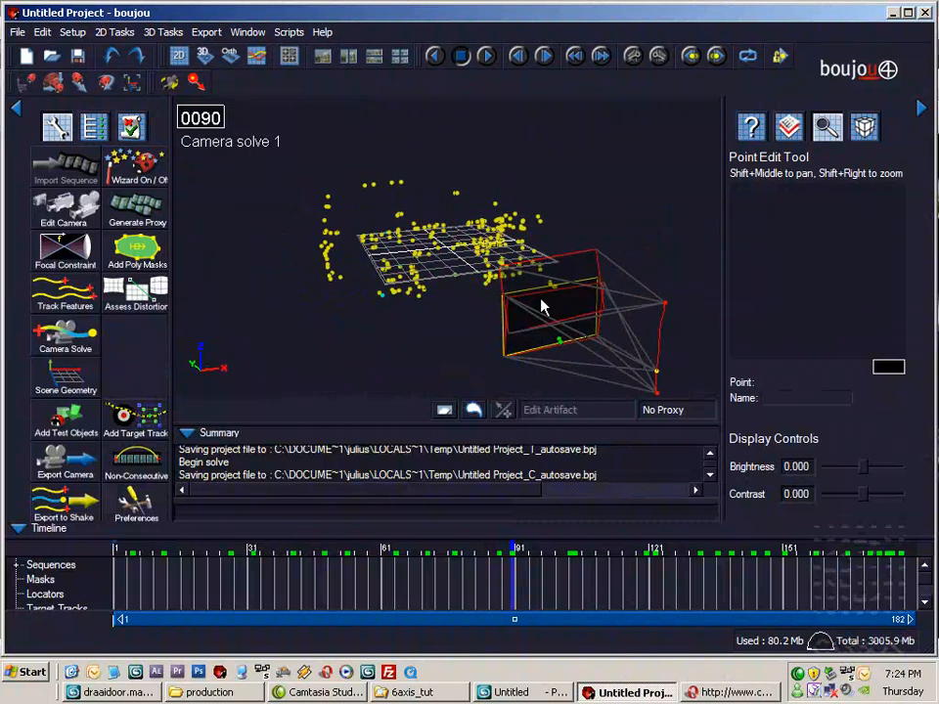
left_click_drag(513, 559, 116, 552)
left_click_drag(396, 215, 437, 311, "shift")
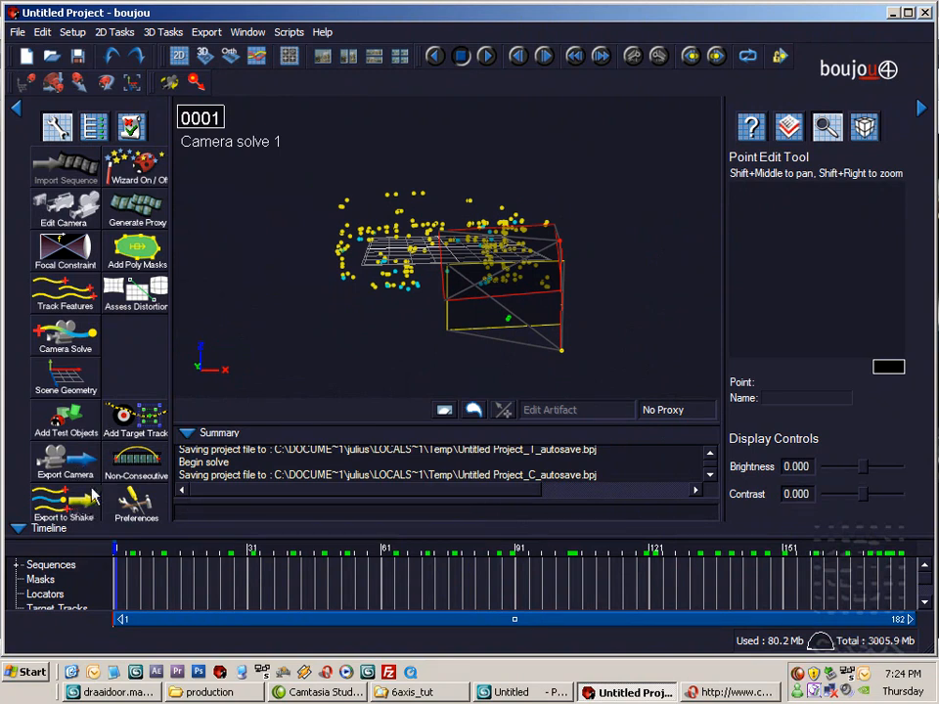
Collapse the timeline and set up the export of Camera solve 1 with 3D Studio Max (*.ms) as the export type
left_click(18, 529)
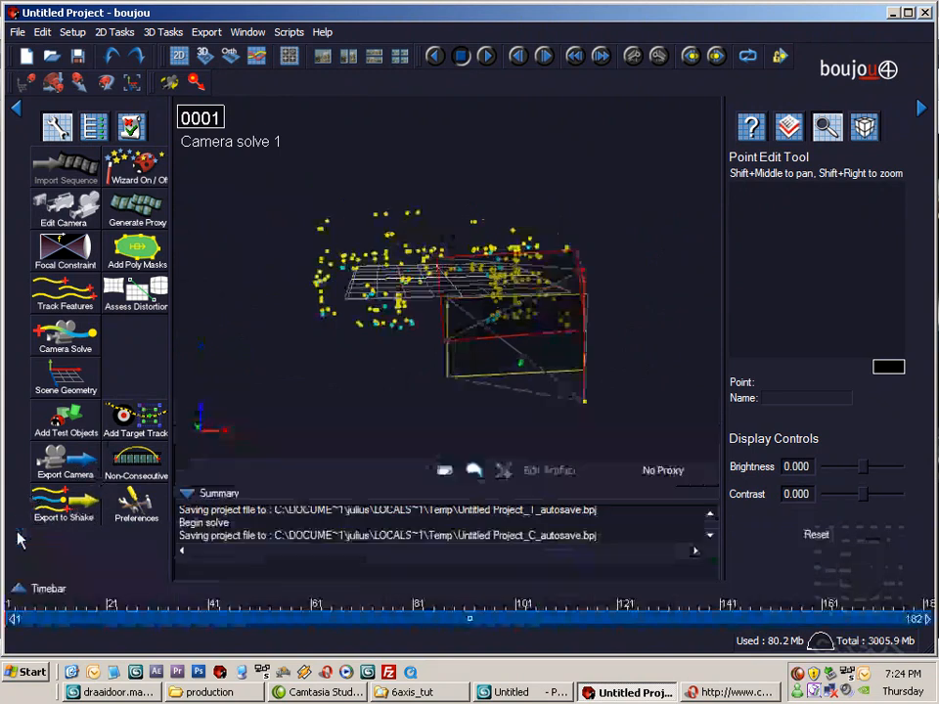
left_click(65, 459)
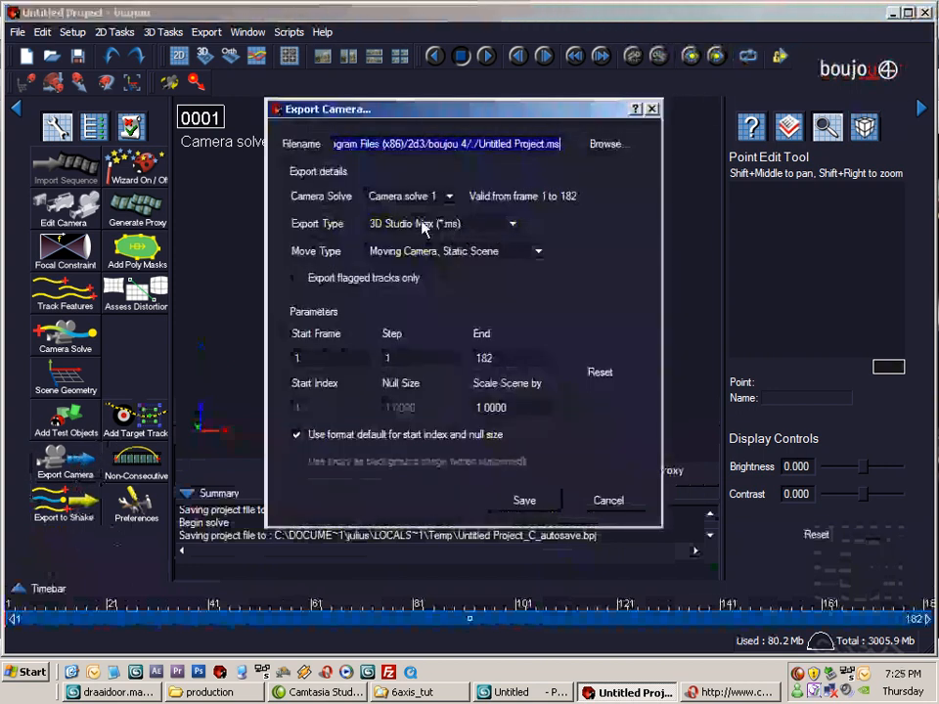
left_click(513, 225)
scroll(514, 265, "down", 1)
scroll(513, 254, "up", 1)
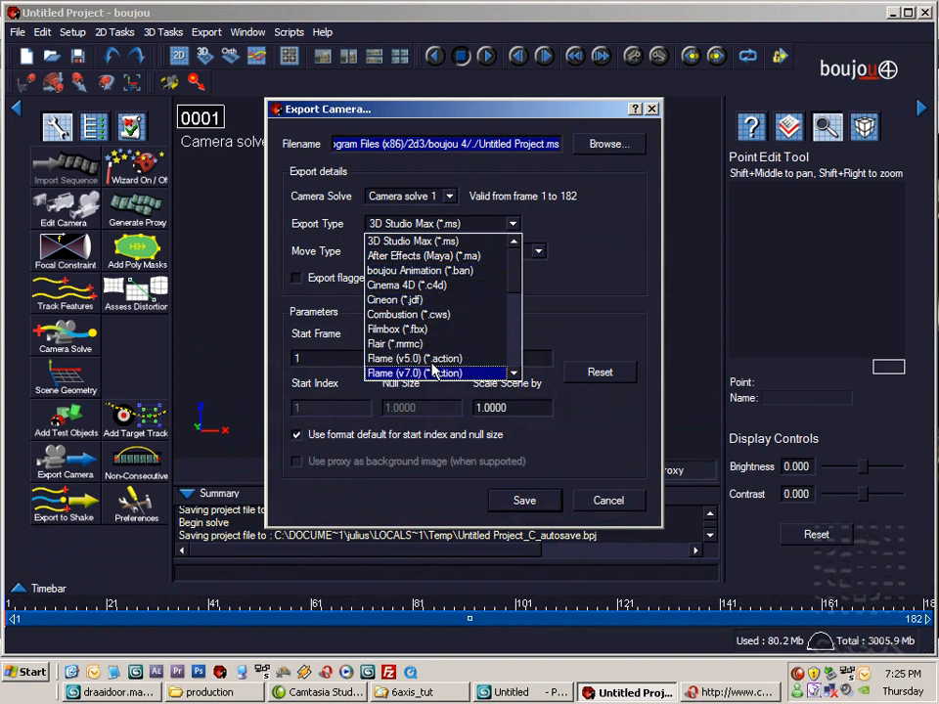
mouse_move(516, 259)
left_mouse_down()
mouse_move(516, 354)
mouse_move(516, 256)
left_mouse_up()
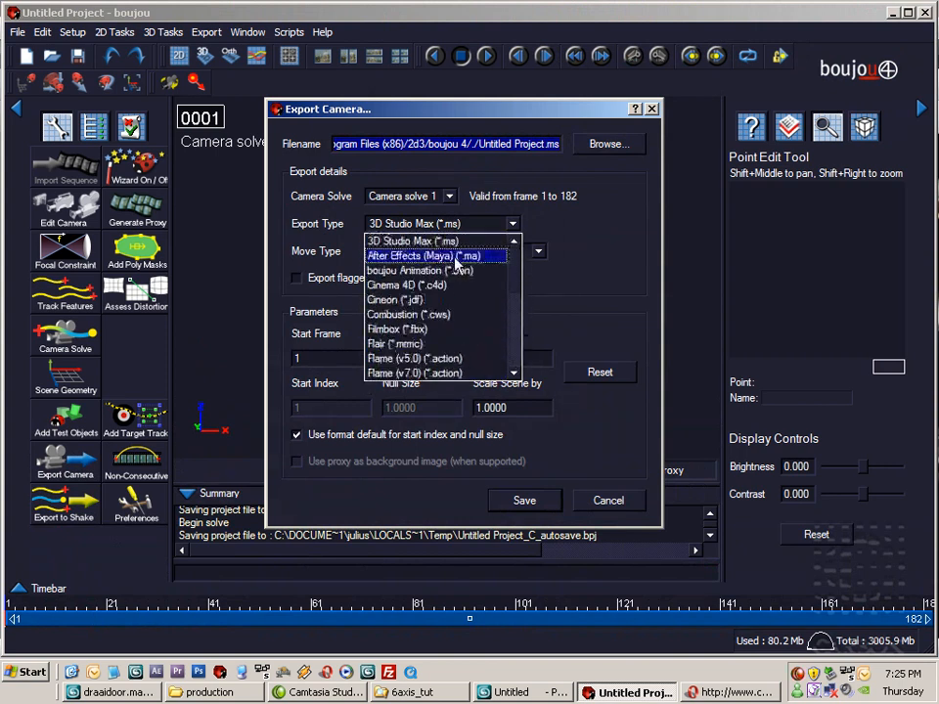
left_click(435, 241)
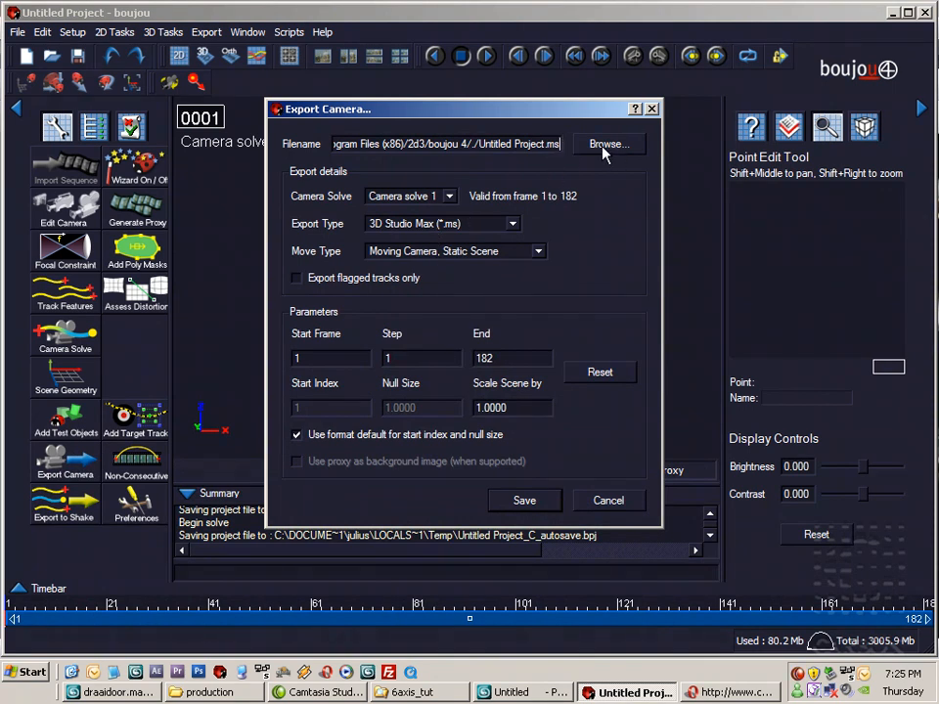
left_click(559, 145)
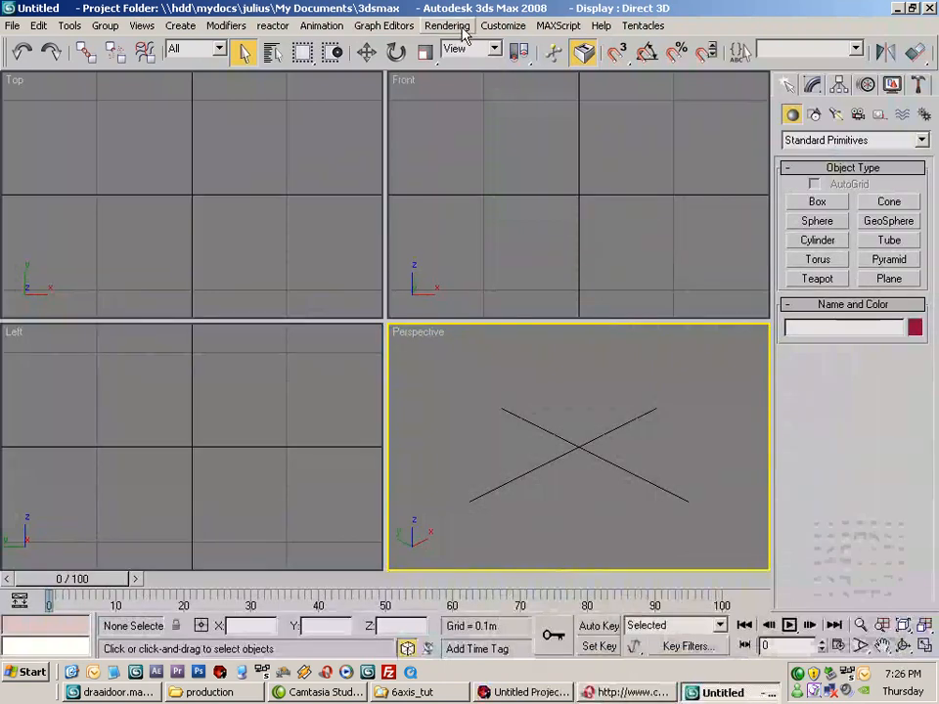
Start running a MAXScript file and browse to the S: production drive
mouse_move(165, 236)
middle_mouse_down()
mouse_move(172, 226)
mouse_move(160, 250)
middle_mouse_up()
middle_click_drag(228, 454, 224, 466)
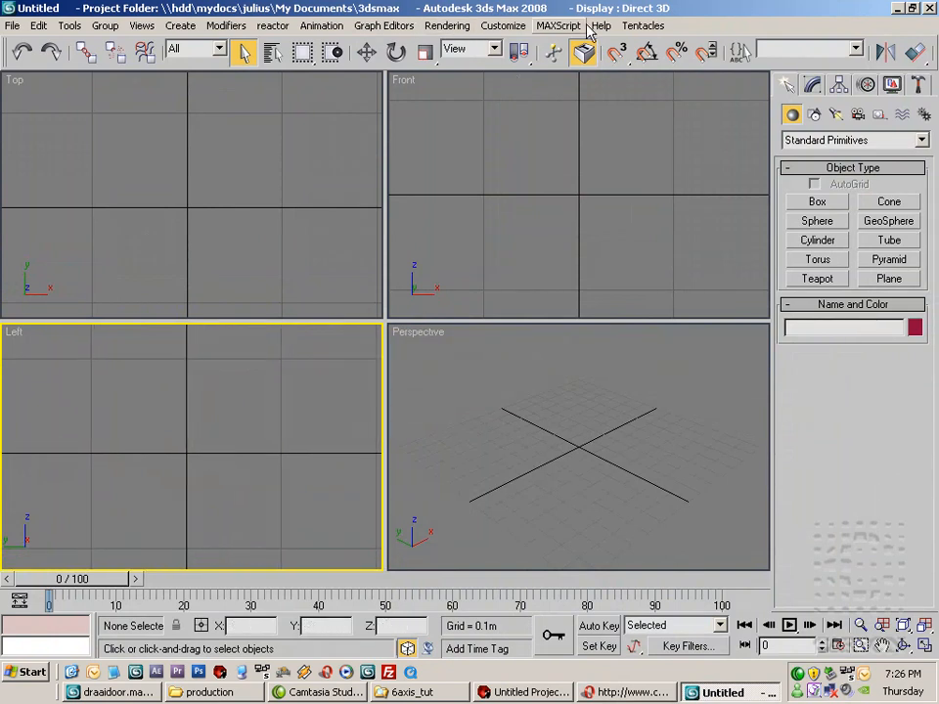
left_click(558, 27)
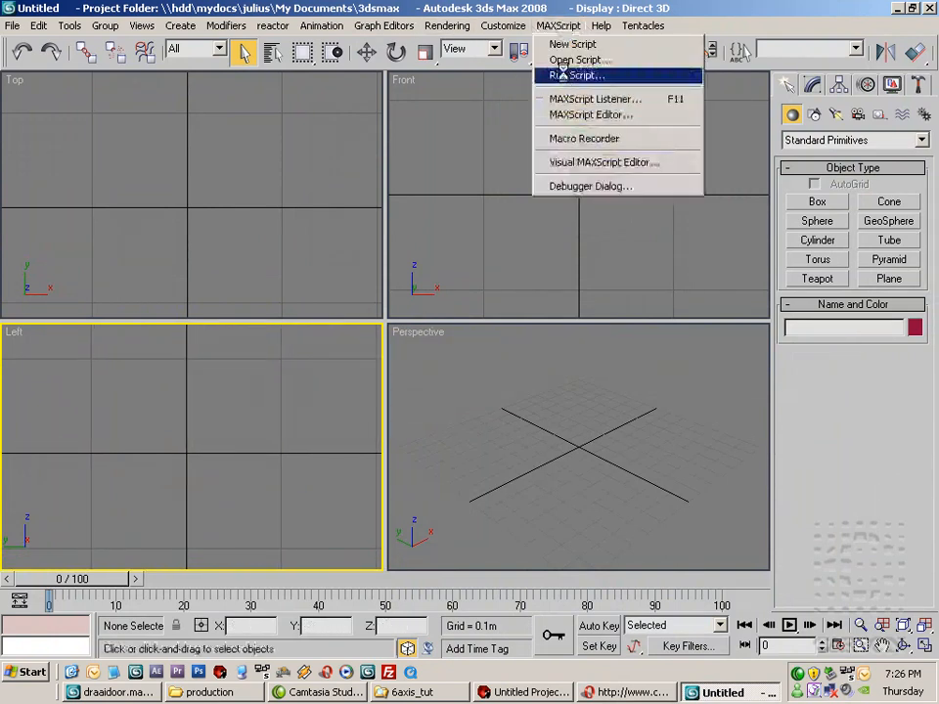
key("Return")
left_click(247, 71)
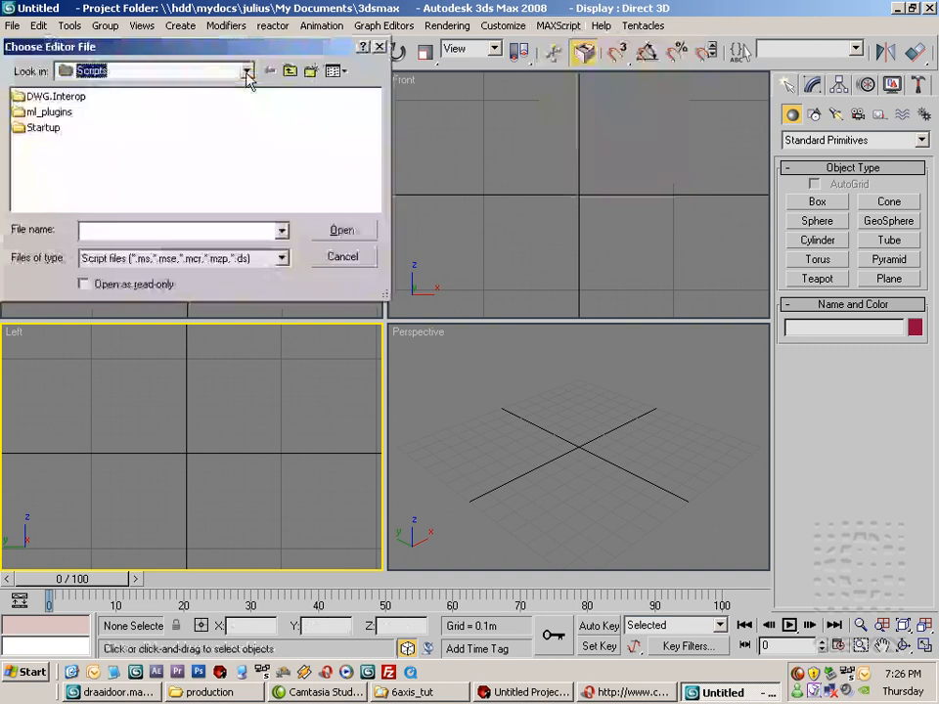
left_click(146, 308)
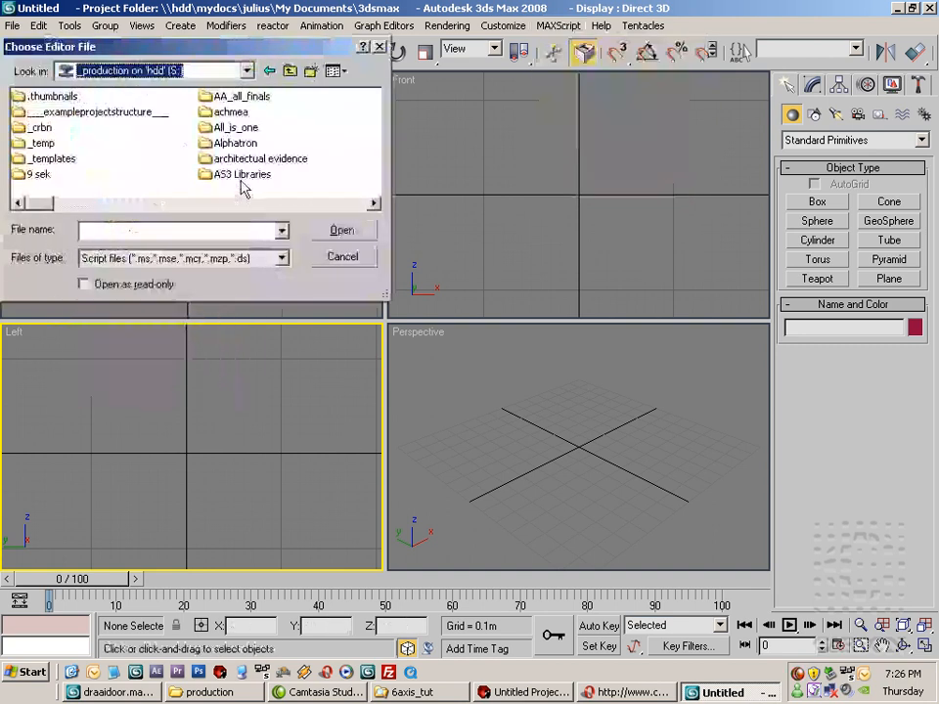
Run the script draaideur.ms from the 6axis_stable_testing project's production folder to load the tracked camera and points
left_click_drag(47, 203, 358, 199)
left_click(68, 159)
double_click(69, 159)
double_click(44, 110)
left_click(42, 128)
double_click(42, 128)
left_click(55, 114)
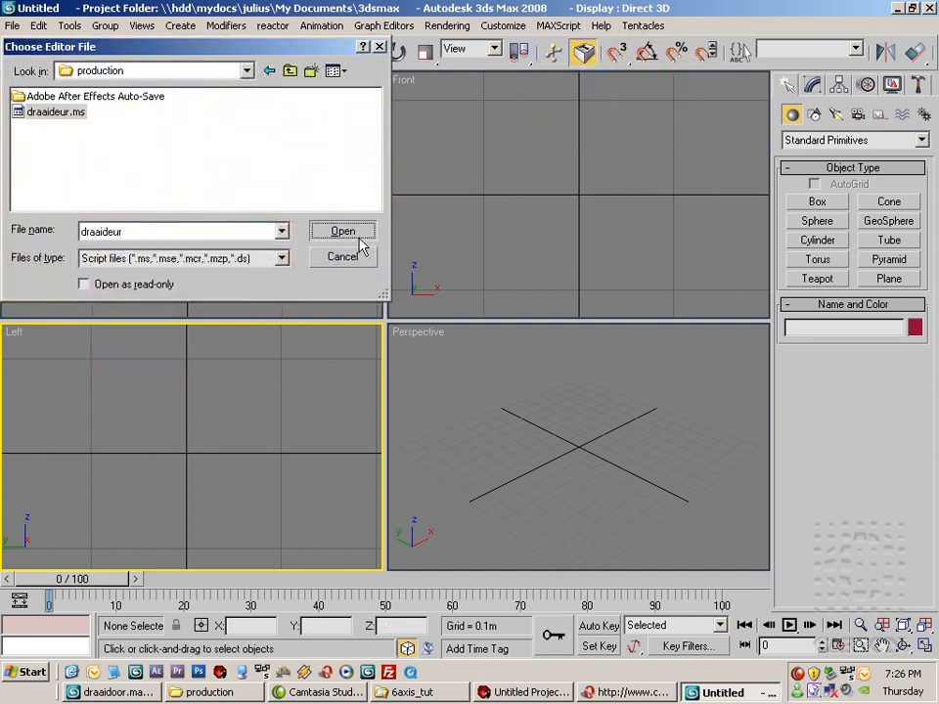
left_click(356, 236)
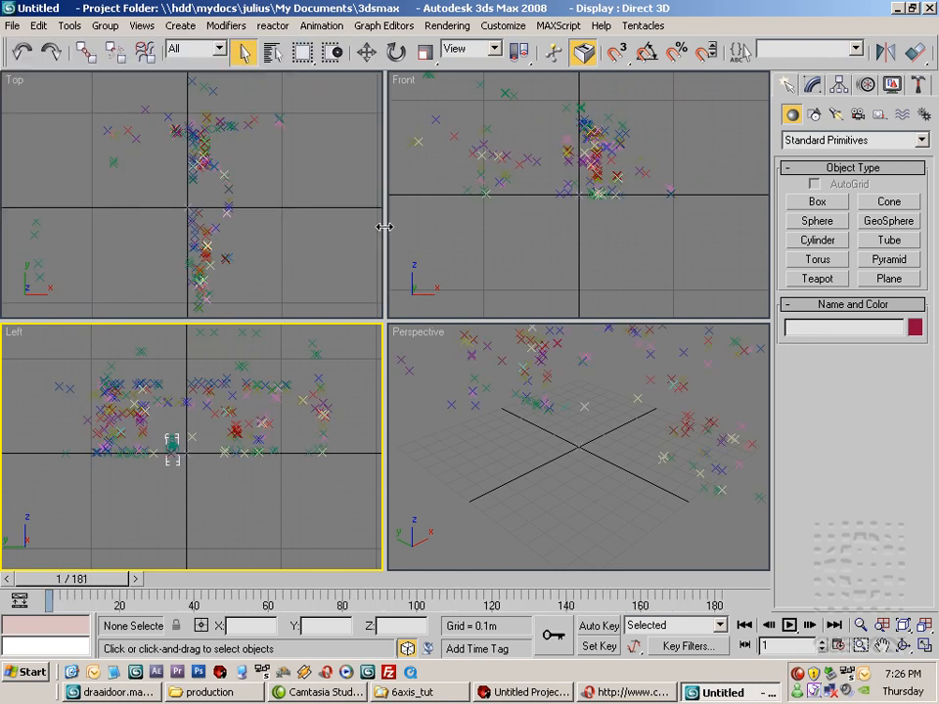
Examine the imported tracking points and camera from several angles in the Perspective viewport
mouse_move(603, 445)
middle_mouse_down()
mouse_move(545, 466)
mouse_move(574, 467)
mouse_move(532, 453)
mouse_move(509, 465)
mouse_move(592, 435)
middle_mouse_up()
scroll(574, 466, "down", 6)
middle_click_drag(592, 435, 514, 479)
middle_click_drag(469, 439, 587, 467)
scroll(582, 479, "up", 5)
scroll(580, 462, "down", 4)
left_click_drag(86, 587, 44, 574)
middle_click_drag(565, 441, 590, 472, "alt")
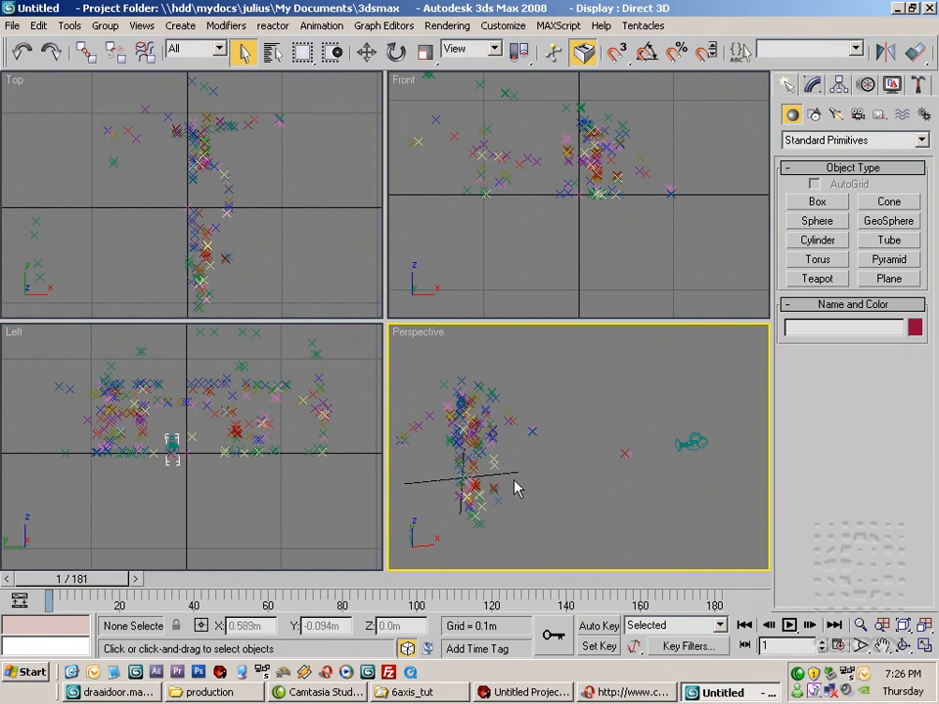
middle_click_drag(536, 428, 553, 403, "alt")
middle_click_drag(536, 508, 587, 401, "alt")
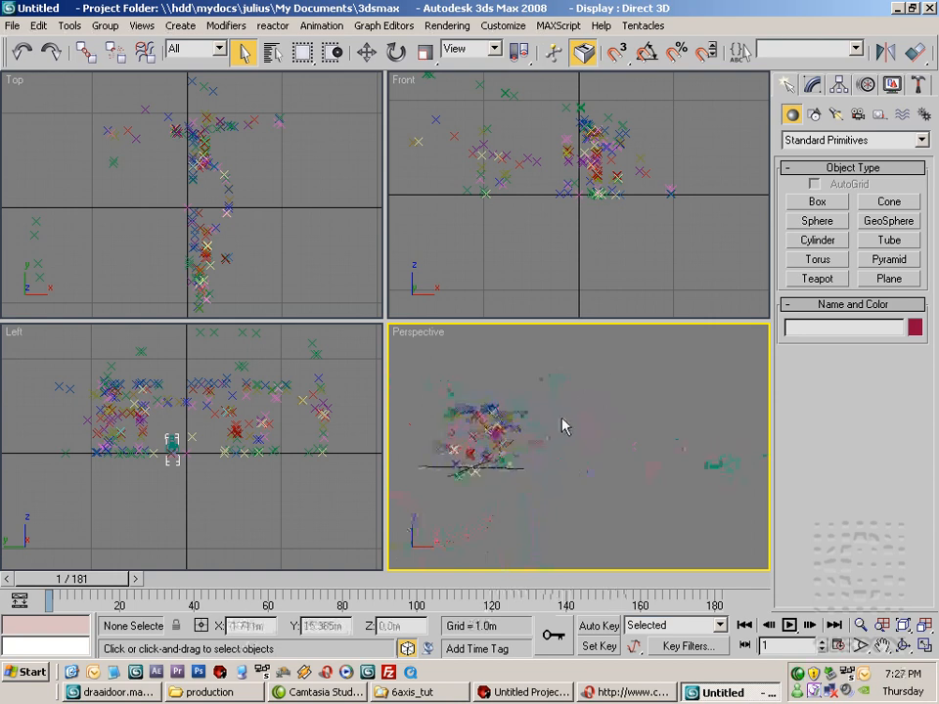
middle_click_drag(576, 456, 495, 438, "alt")
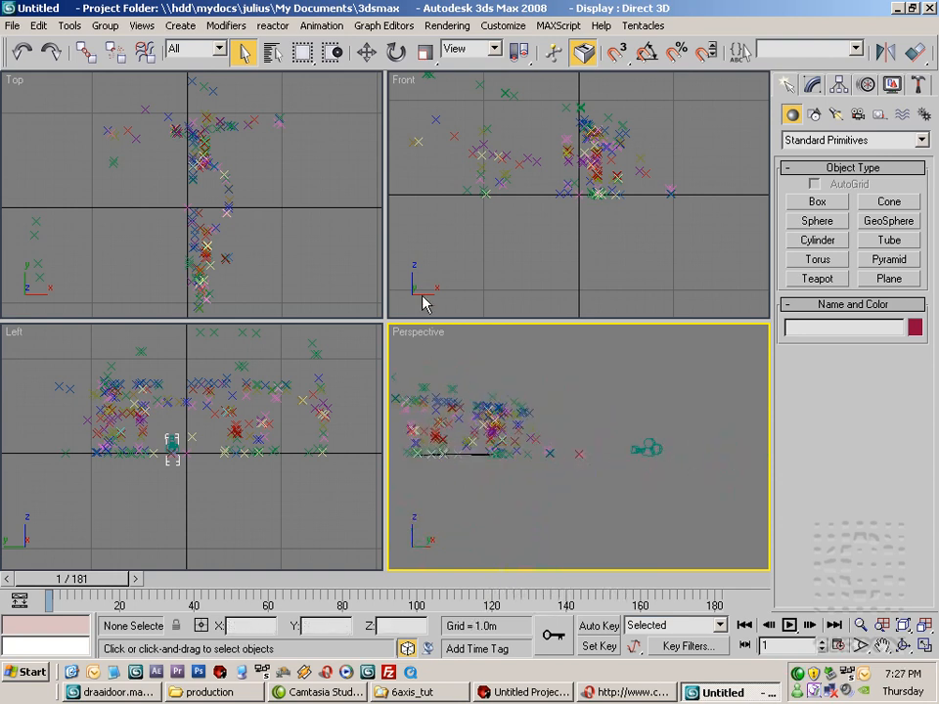
Switch the Perspective viewport to Camera_1 and play the animation to check the tracked camera's movement
right_click(421, 332)
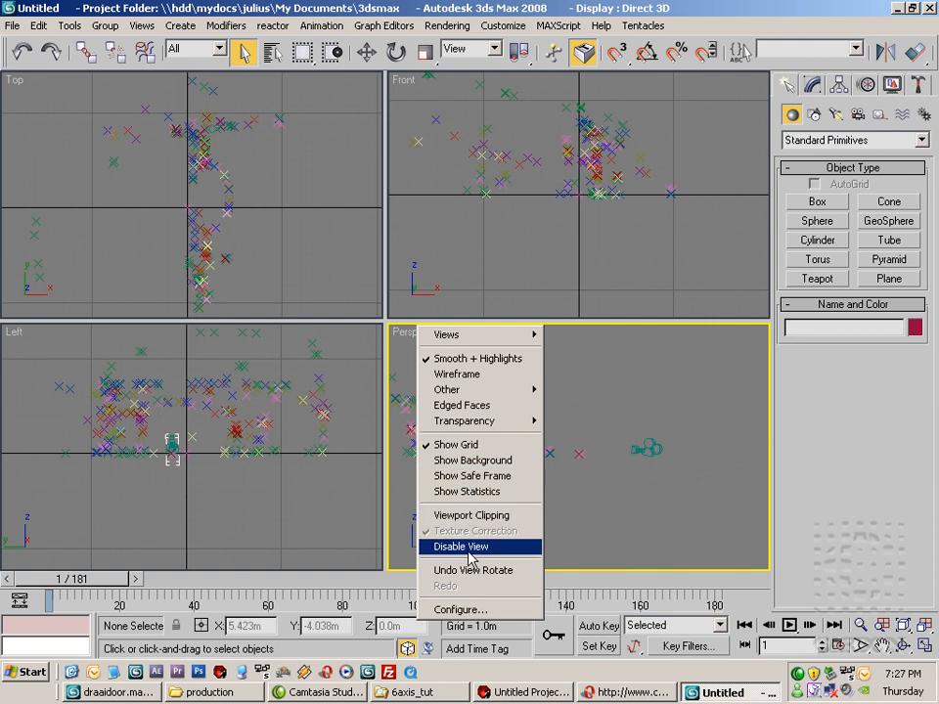
mouse_move(468, 335)
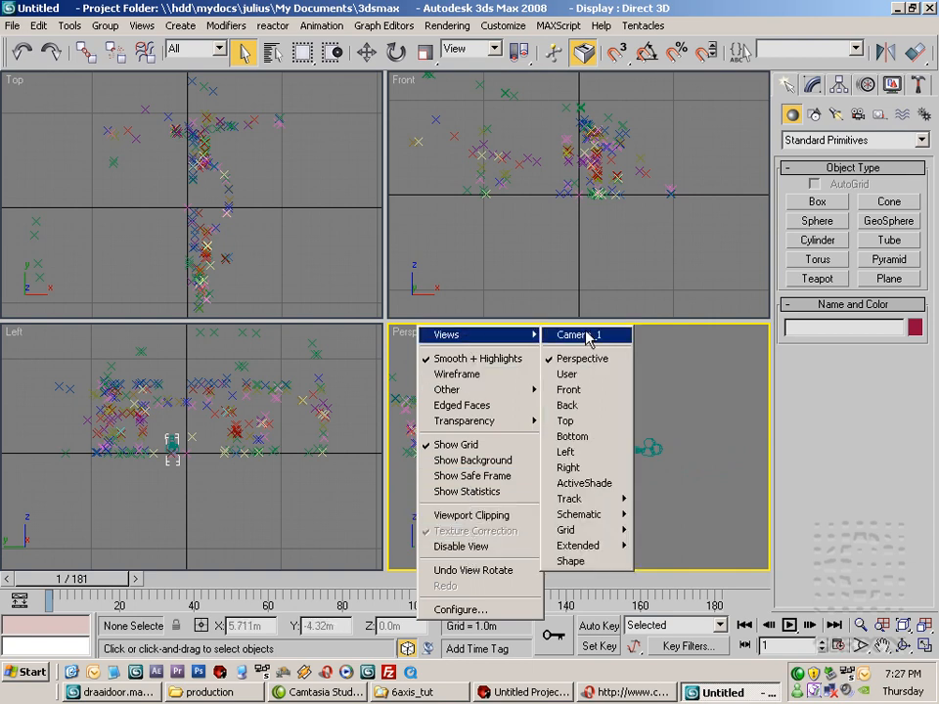
left_click(591, 336)
left_click(788, 625)
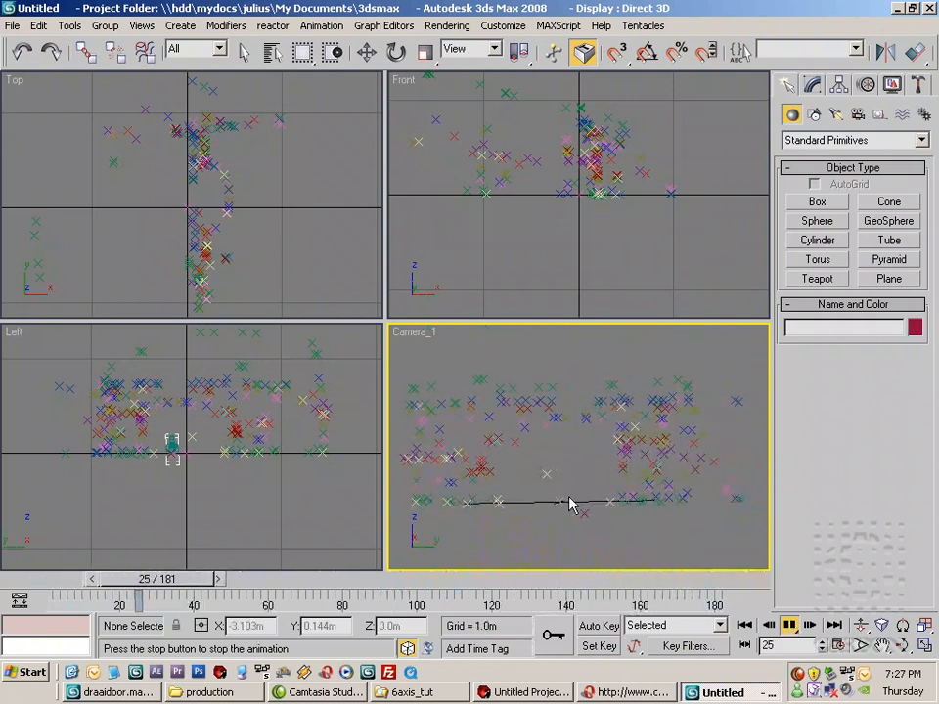
left_click(789, 627)
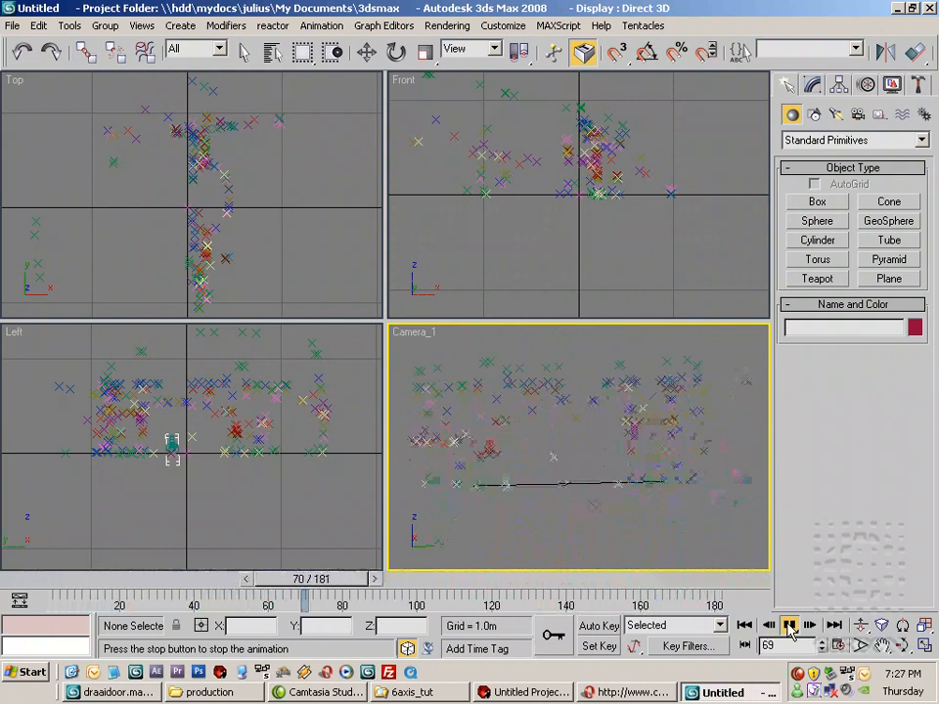
Show the footage background in the Camera_1 viewport and scrub through the frames to compare it with the tracking points, ending at frame 62
right_click(411, 334)
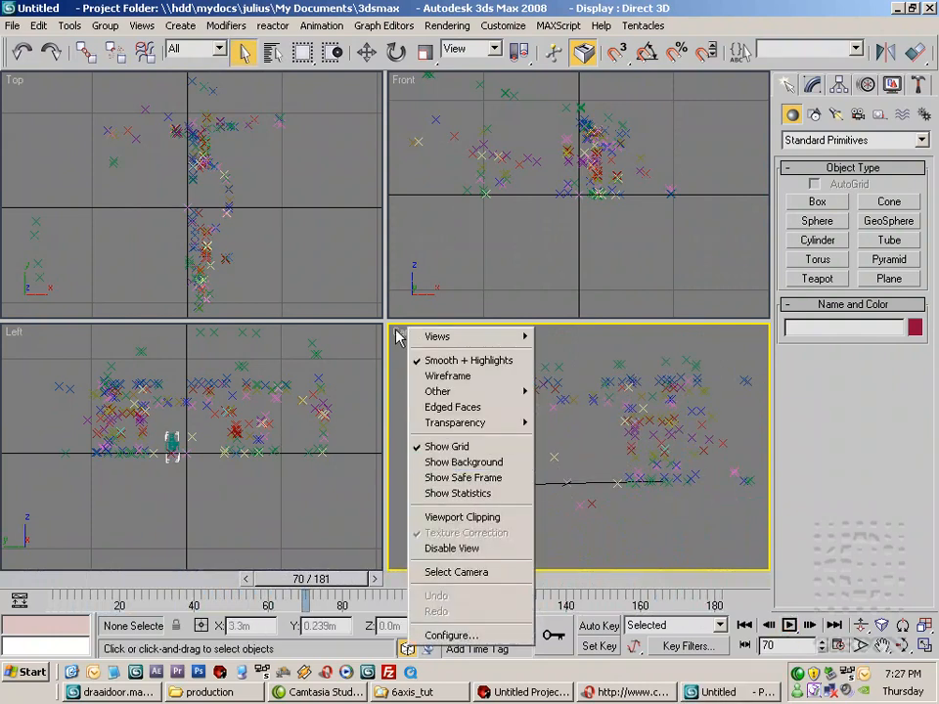
right_click(397, 334)
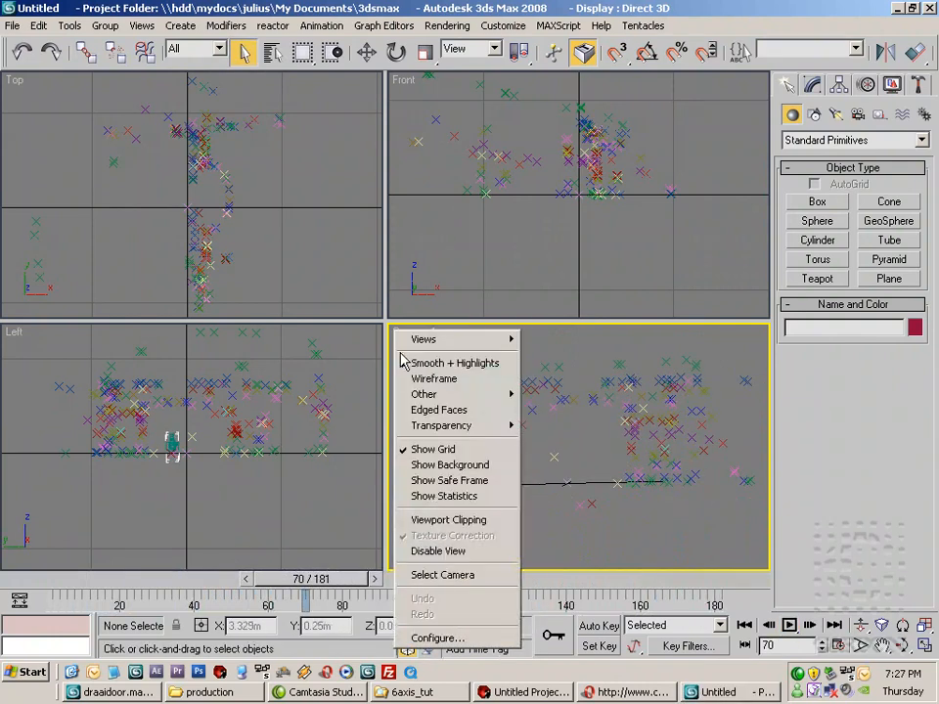
left_click(449, 465)
left_click_drag(333, 585, 584, 588)
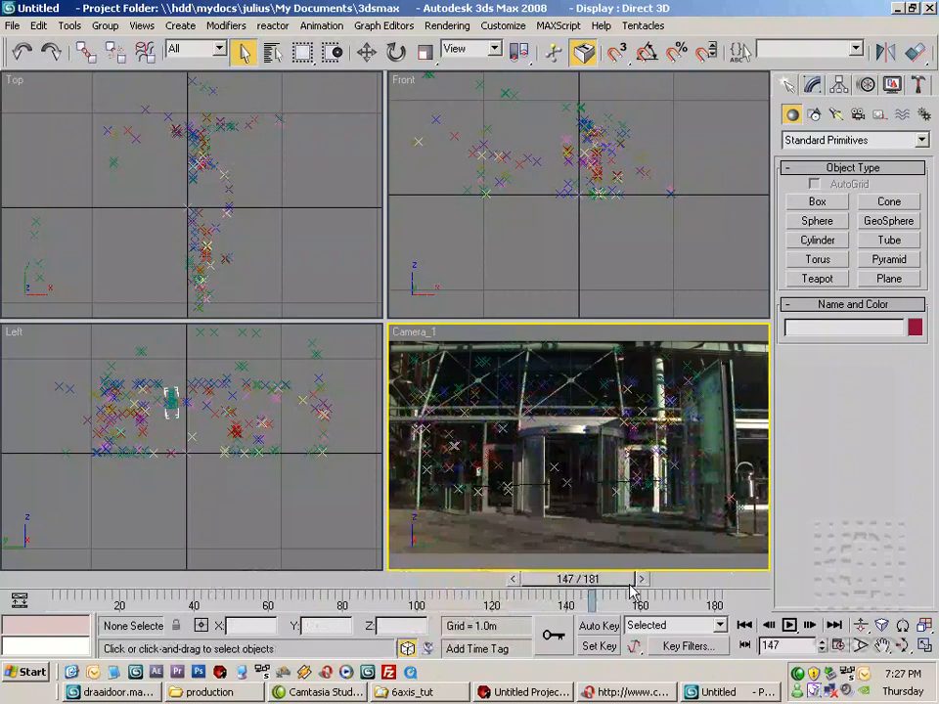
left_click(688, 585)
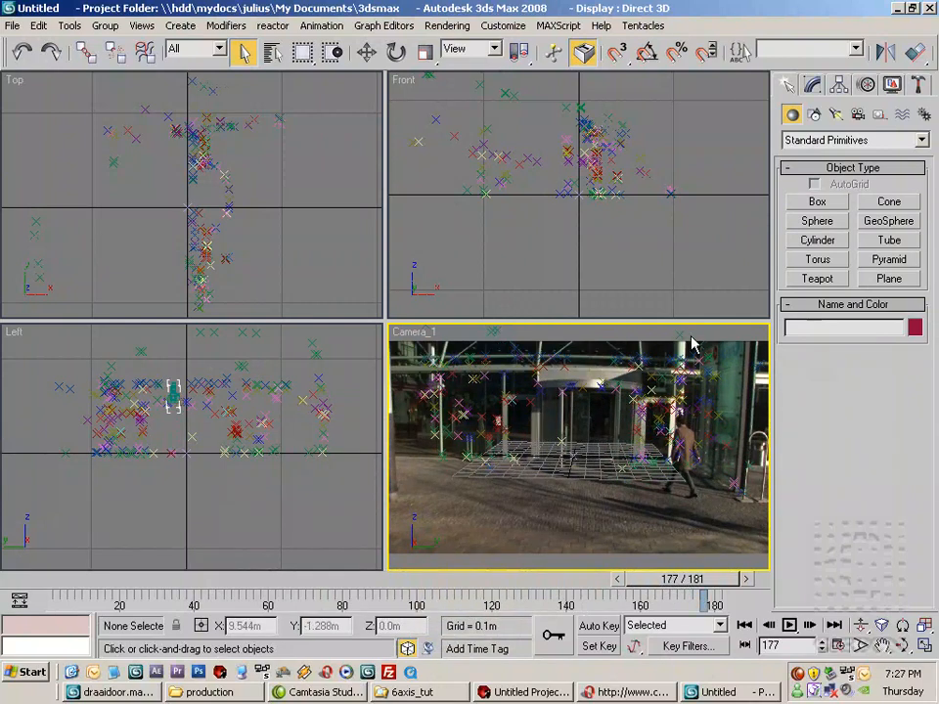
left_click(425, 591)
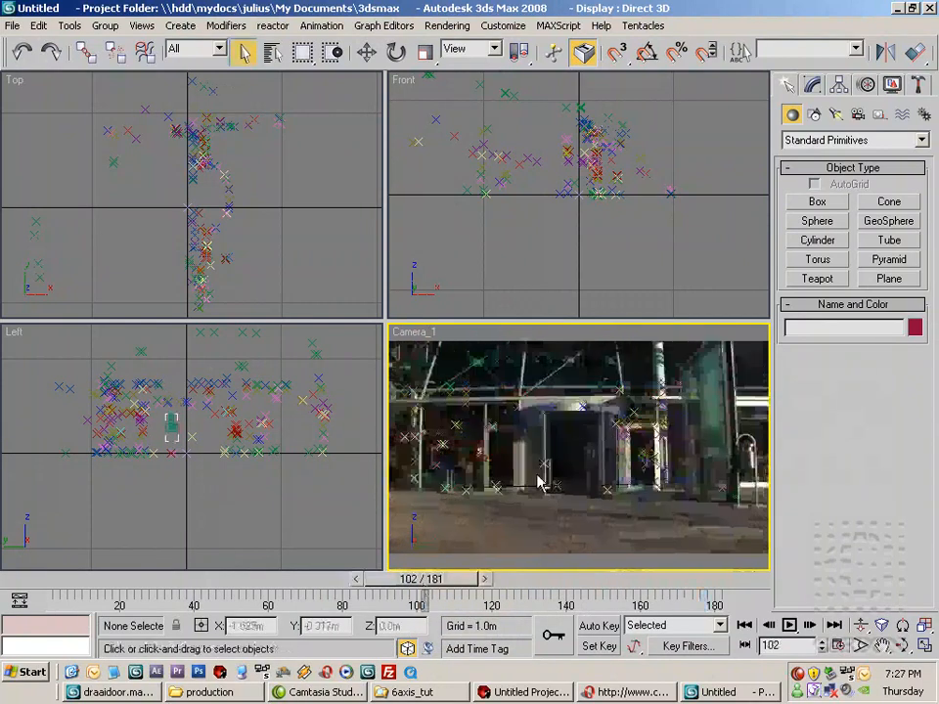
left_click(286, 592)
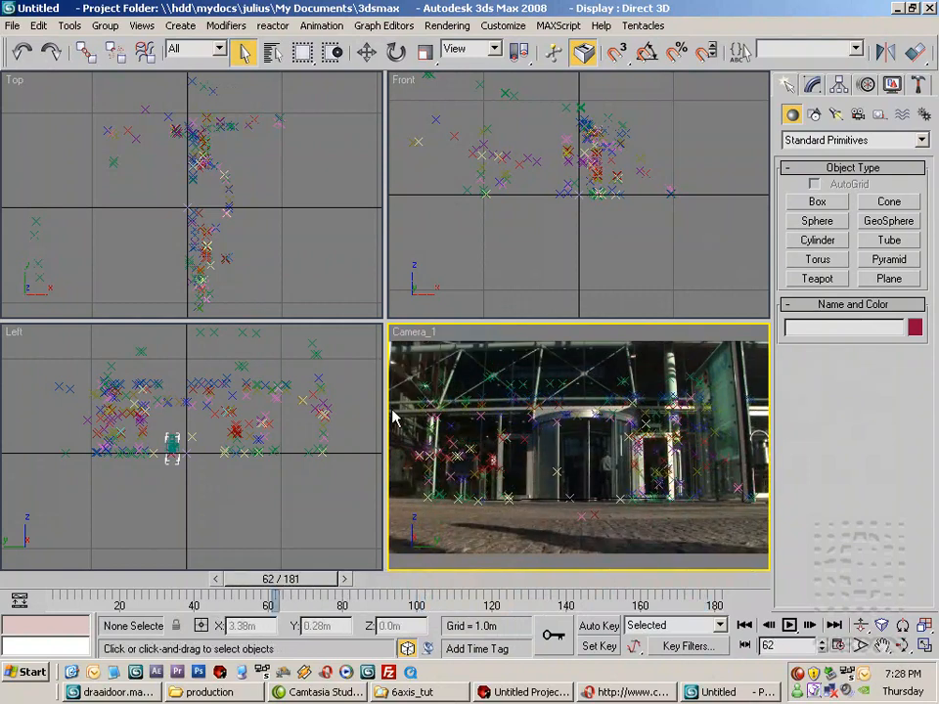
Hide the footage background in the Camera_1 viewport
right_click(408, 337)
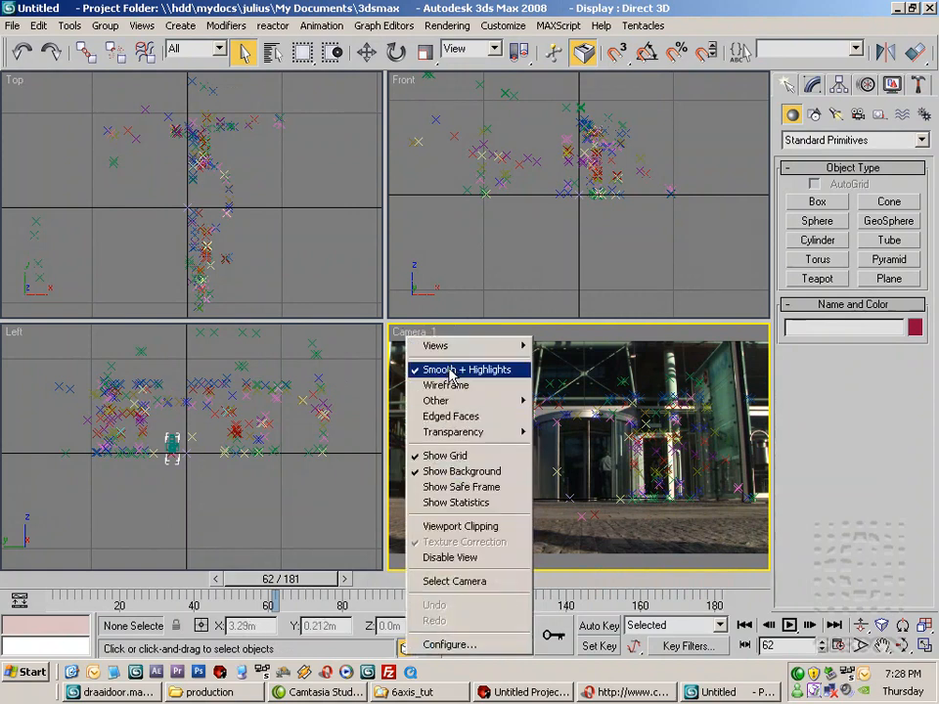
left_click(470, 471)
left_click(430, 247)
left_click(490, 368)
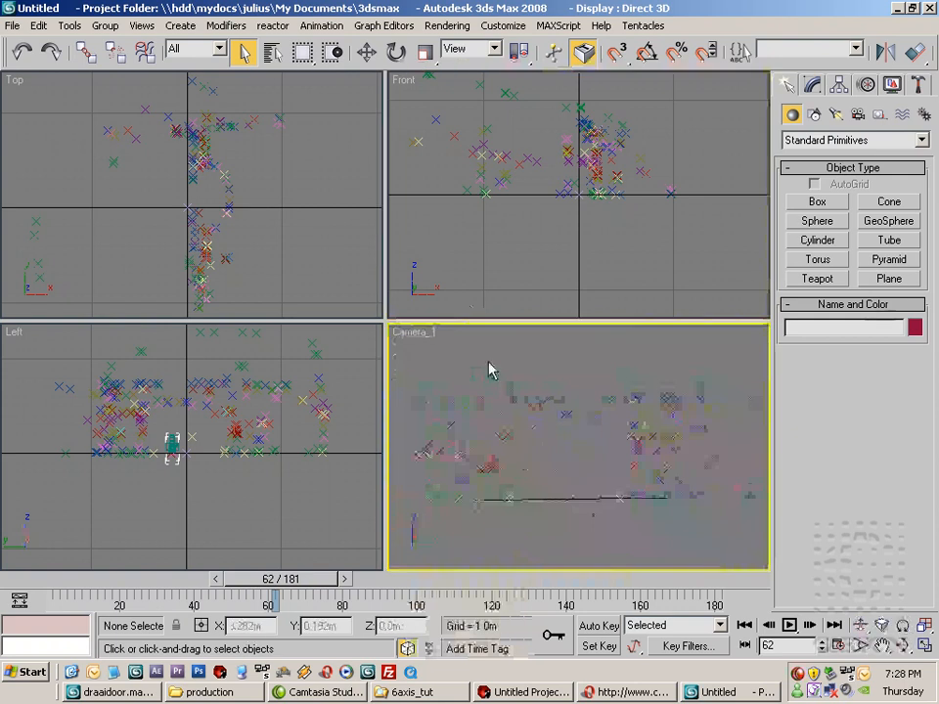
Return the camera viewport to Perspective and examine the layout of the tracking points and camera from several angles
middle_click_drag(559, 413, 496, 472)
scroll(228, 288, "down", 3)
middle_click_drag(215, 274, 161, 283)
scroll(161, 283, "up", 1)
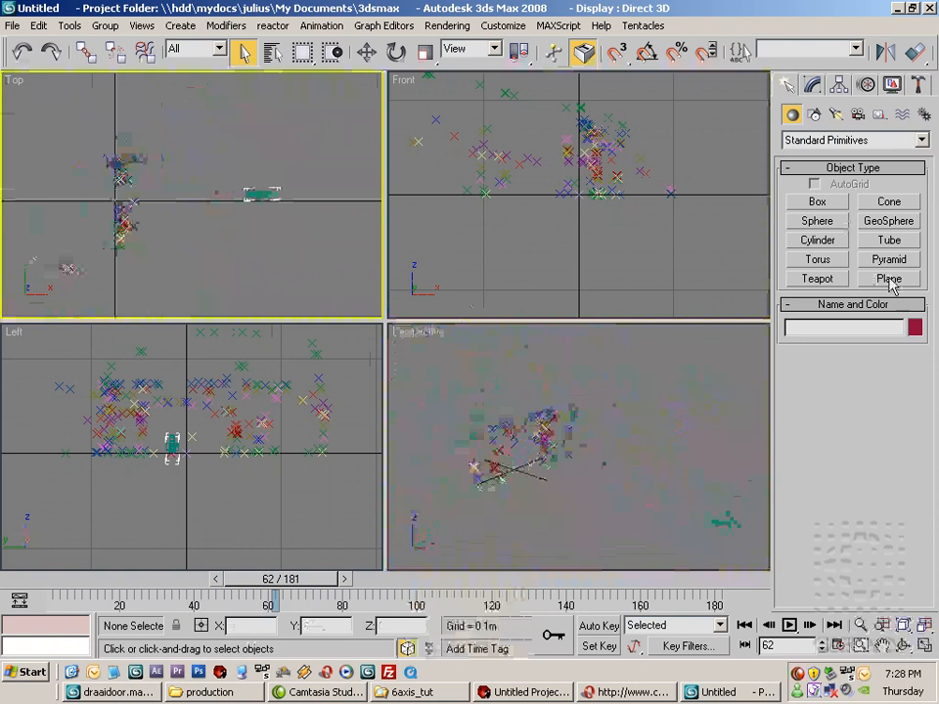
left_click(552, 483)
middle_click_drag(552, 479, 692, 499, "alt")
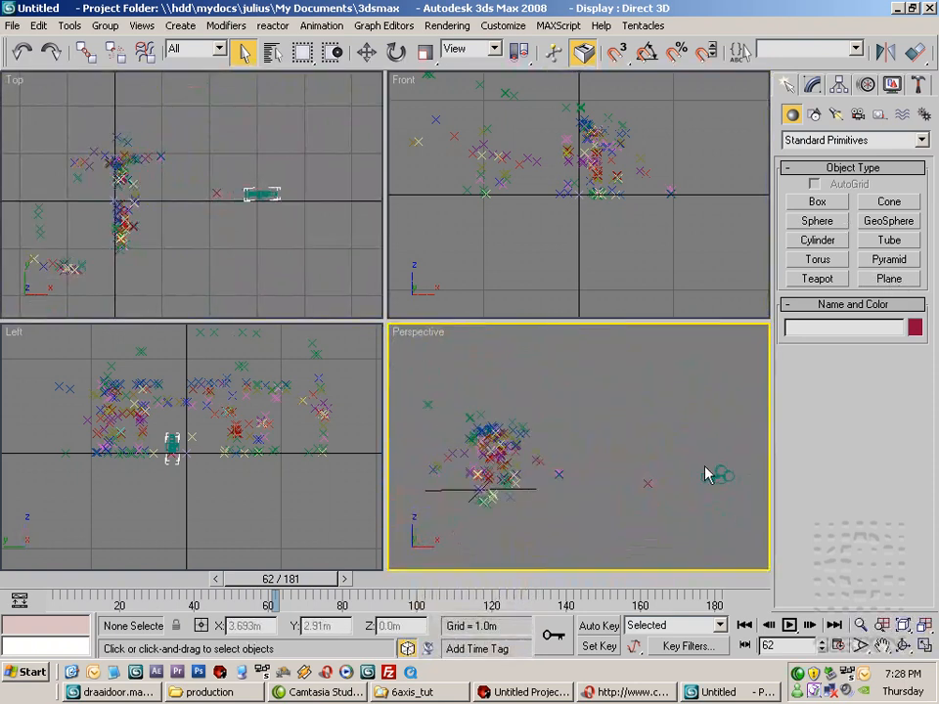
middle_click_drag(626, 545, 499, 465, "alt")
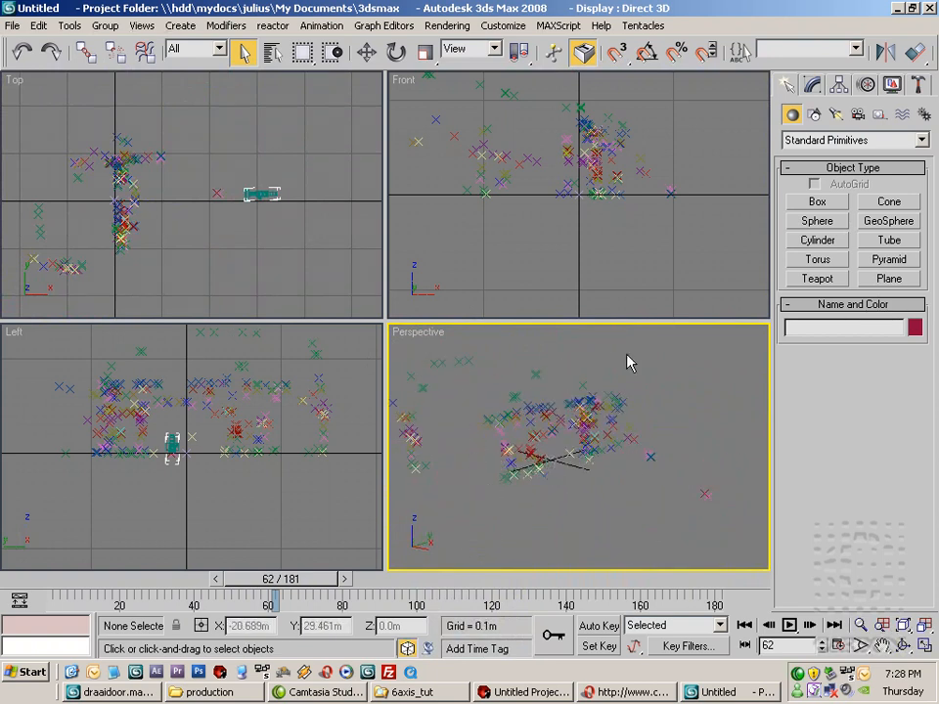
middle_click_drag(622, 441, 468, 487, "alt")
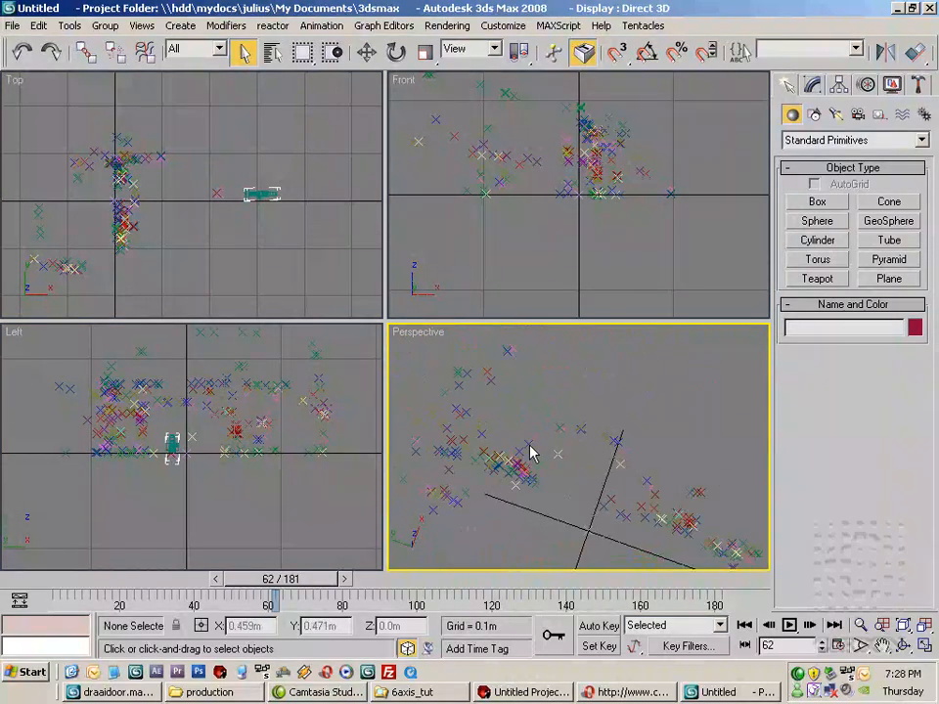
middle_click_drag(655, 486, 588, 506, "alt")
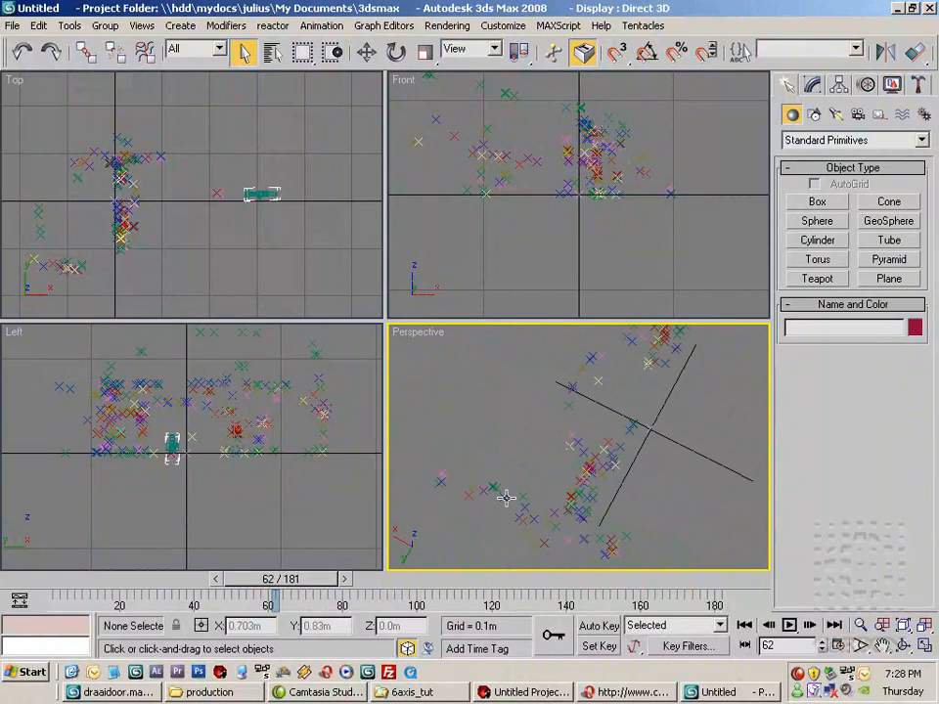
Try displaying the footage background behind the points in the Perspective viewport and hide it again
right_click(422, 349)
left_click(433, 476)
middle_click_drag(708, 367, 735, 451, "alt")
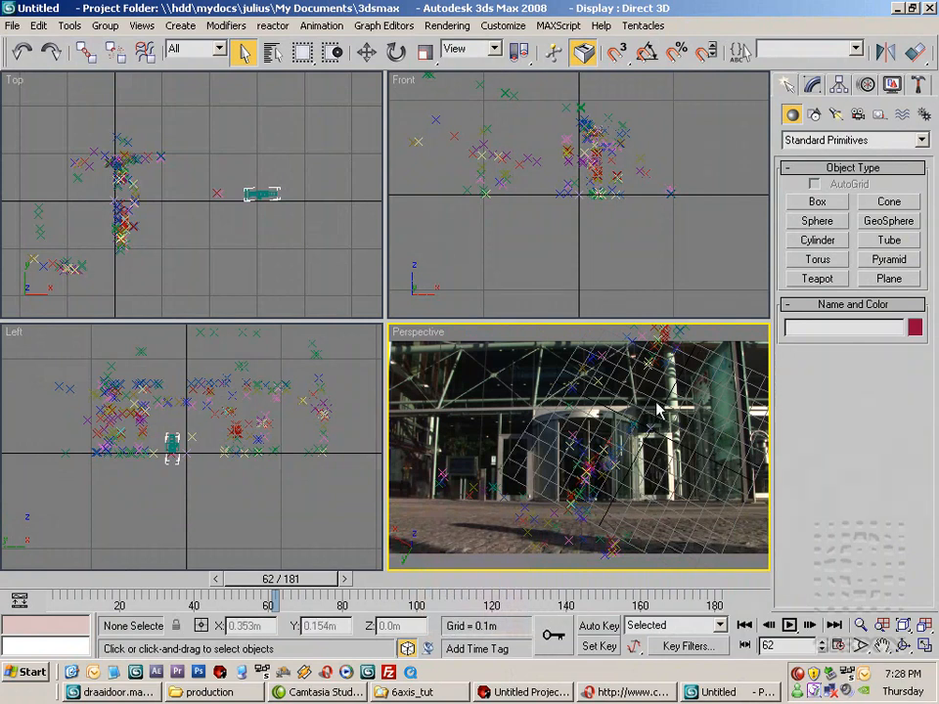
right_click(440, 335)
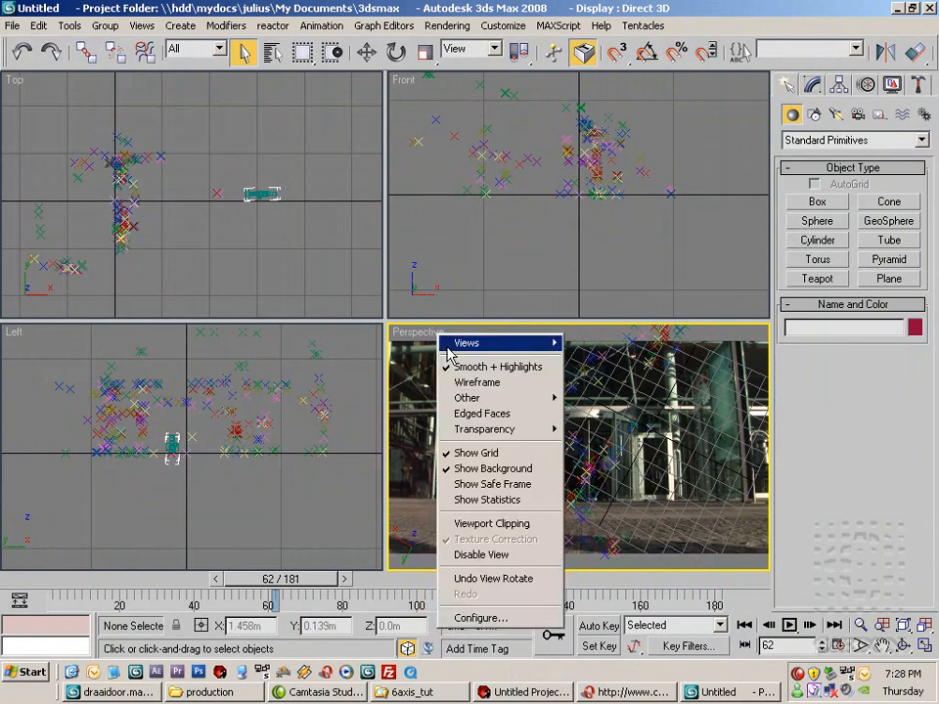
left_click(474, 474)
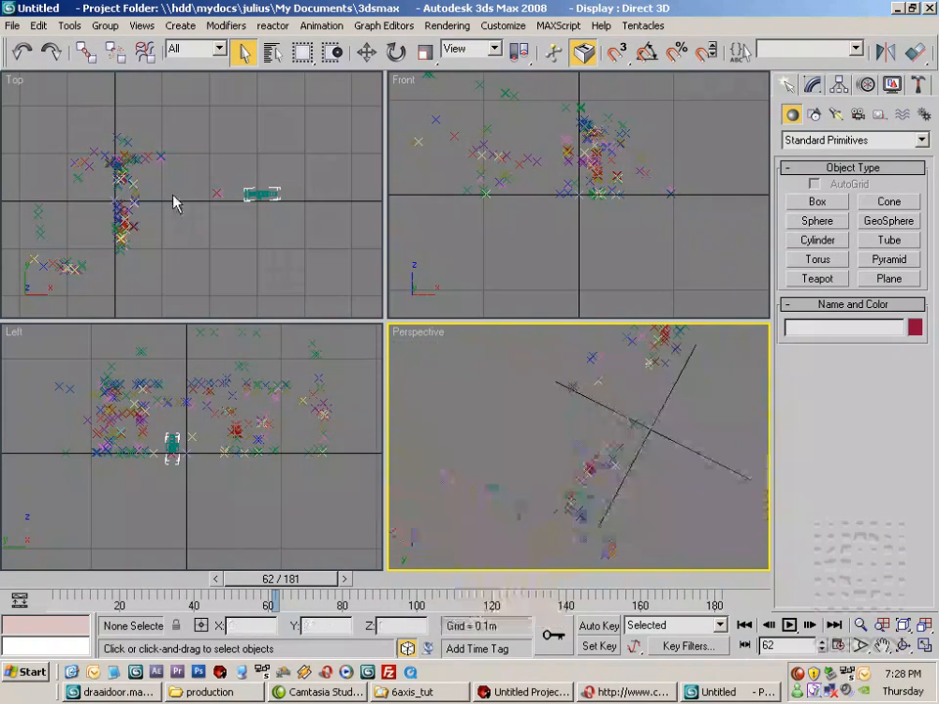
Draw a horizontal ground plane in the Top viewport that surrounds the main tracking points and the camera
middle_click_drag(195, 215, 250, 185)
left_click(886, 279)
scroll(171, 205, "down", 3)
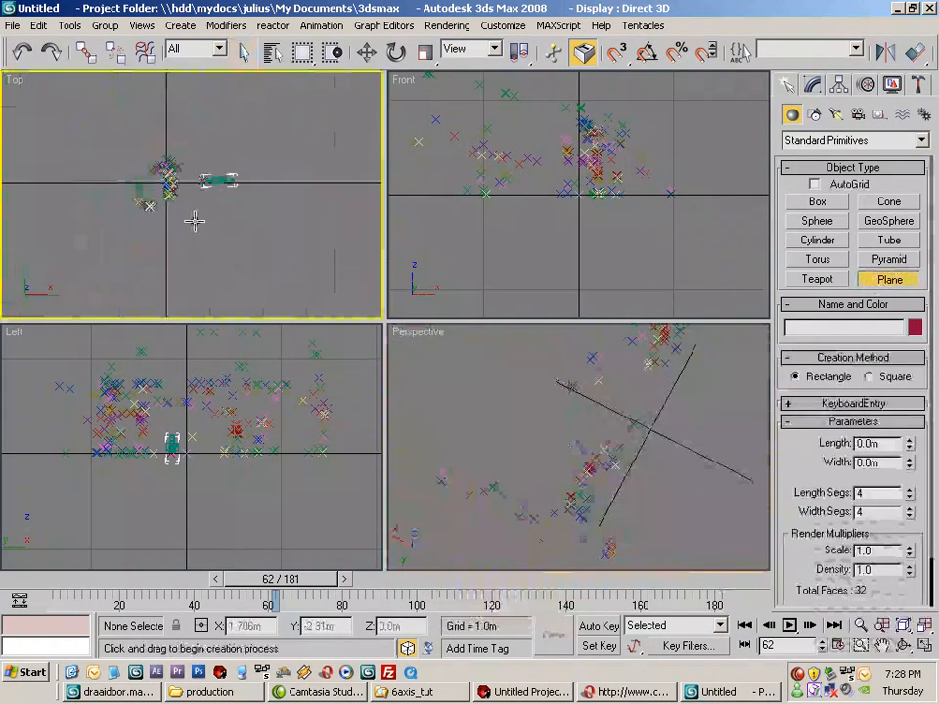
left_click_drag(247, 228, 132, 127)
Try a vertical plane over the tracking points in the Front viewport and delete it
middle_click_drag(660, 199, 692, 311)
middle_click_drag(566, 207, 566, 158)
scroll(552, 167, "down", 3)
left_click_drag(501, 144, 648, 238)
middle_click_drag(176, 185, 250, 214)
key("w")
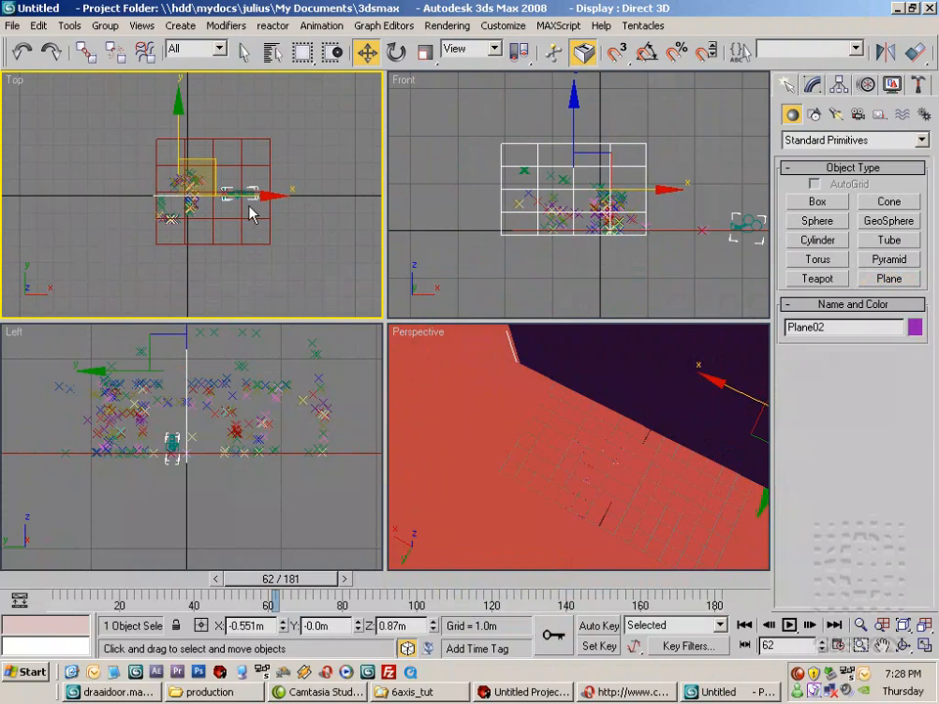
key("Delete")
Draw a vertical plane in the Left viewport that covers the tracking points of the building facade
middle_click_drag(231, 440, 239, 450)
scroll(217, 489, "down", 3)
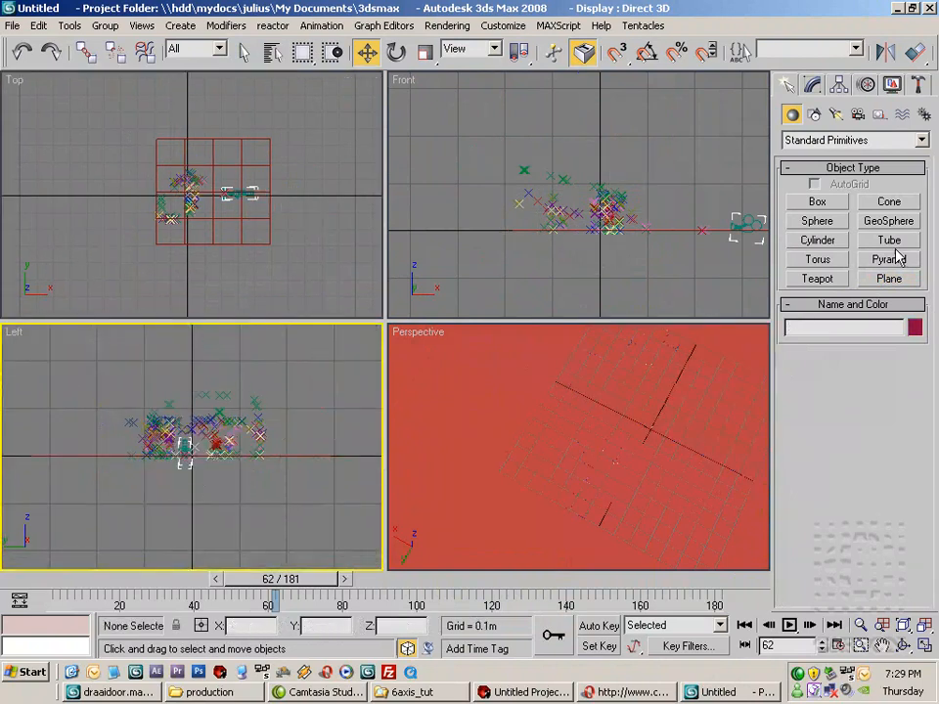
left_click(884, 279)
left_click_drag(108, 372, 277, 462)
Move the vertical plane along X to about 0.068 m so it lines up with the facade's tracking points
left_click(367, 52)
middle_click_drag(277, 194, 272, 228)
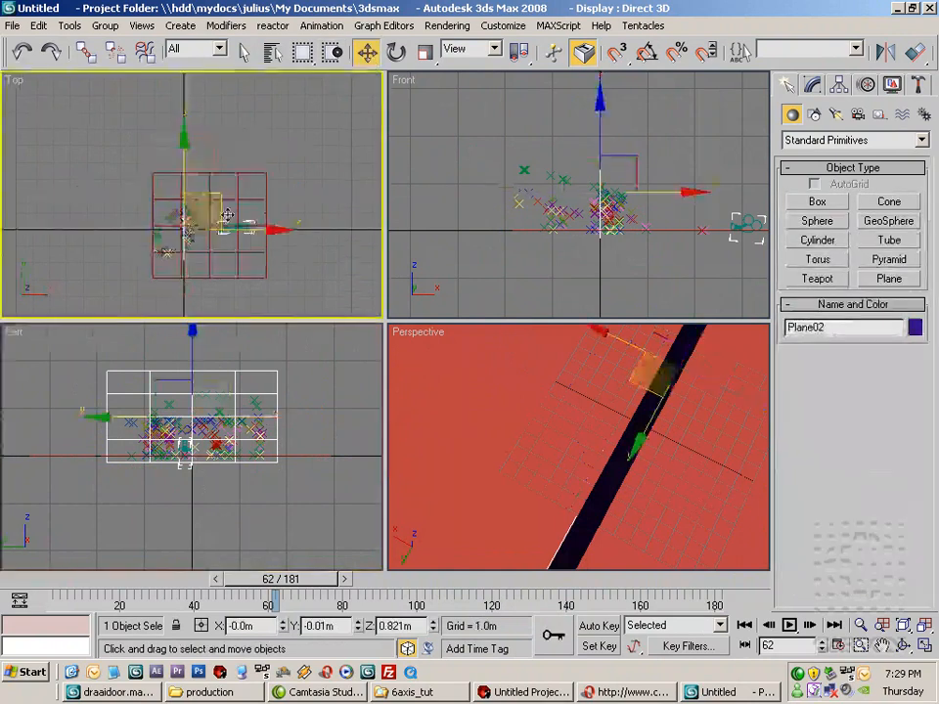
left_click_drag(273, 228, 281, 228)
scroll(247, 245, "up", 5)
scroll(198, 180, "up", 2)
middle_click_drag(210, 175, 220, 188)
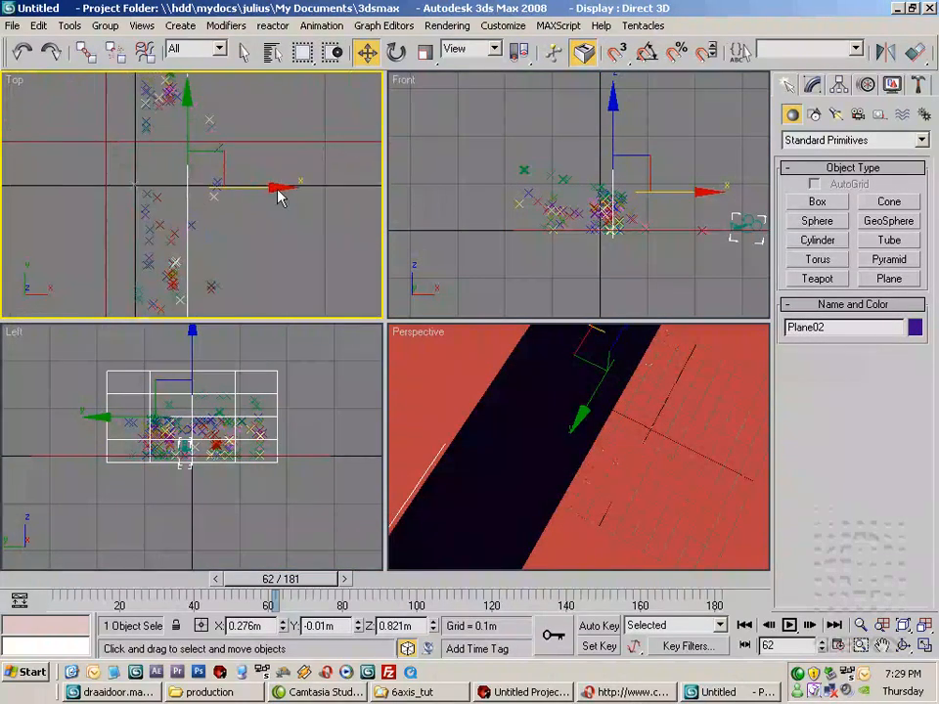
left_click_drag(277, 188, 238, 188)
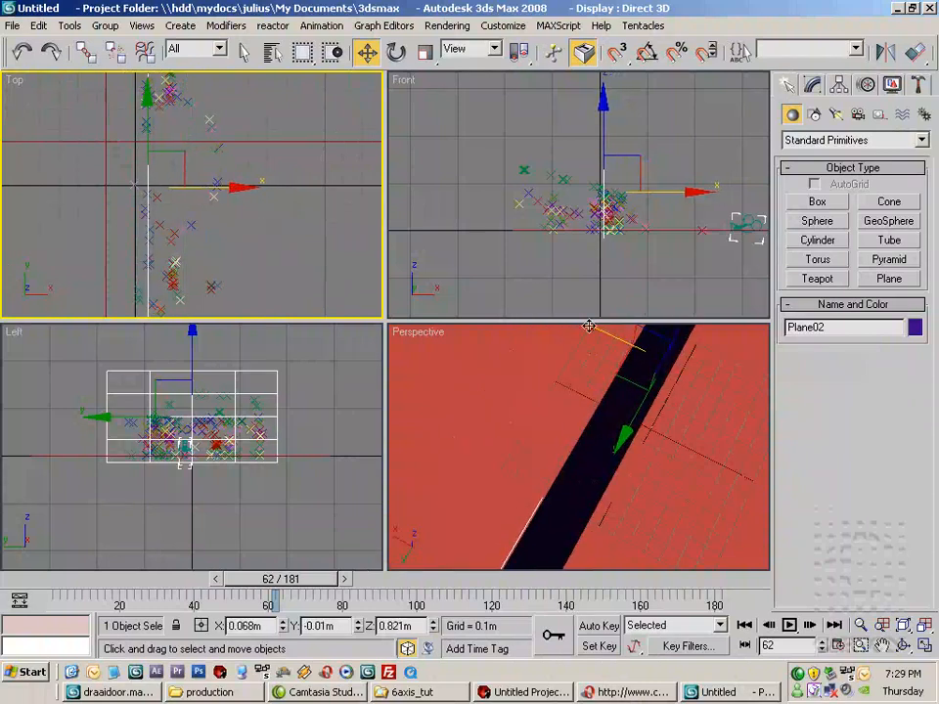
middle_click_drag(447, 371, 713, 407, "alt")
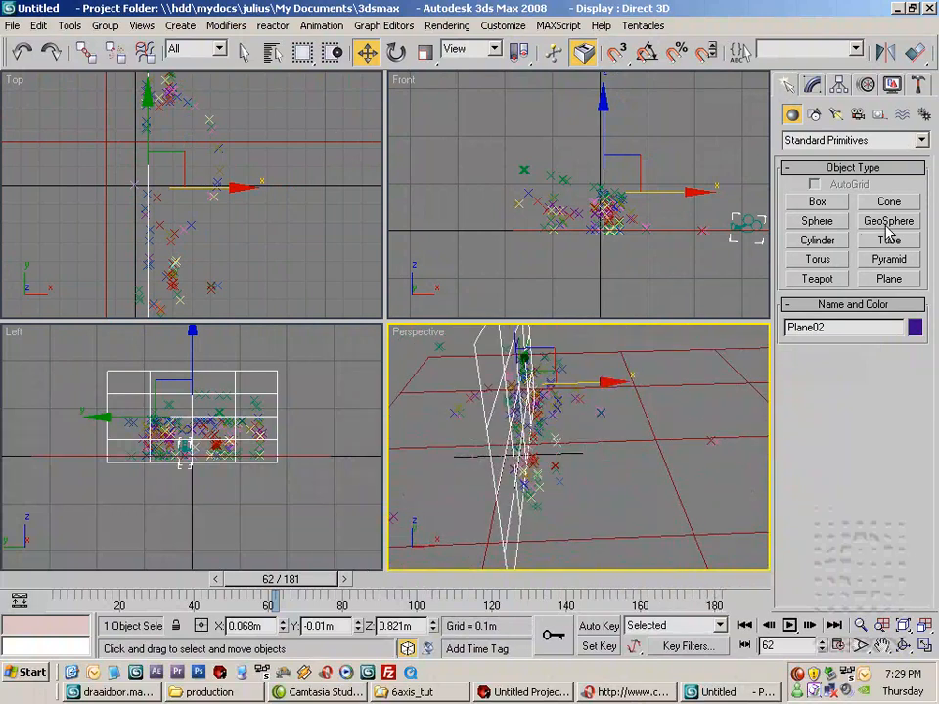
Create a cylinder for the revolving door, about 0.425 m radius and 0.667 m high, and move it to about X 0.03 m, Y 0.109 m
left_click(818, 240)
left_click(180, 210)
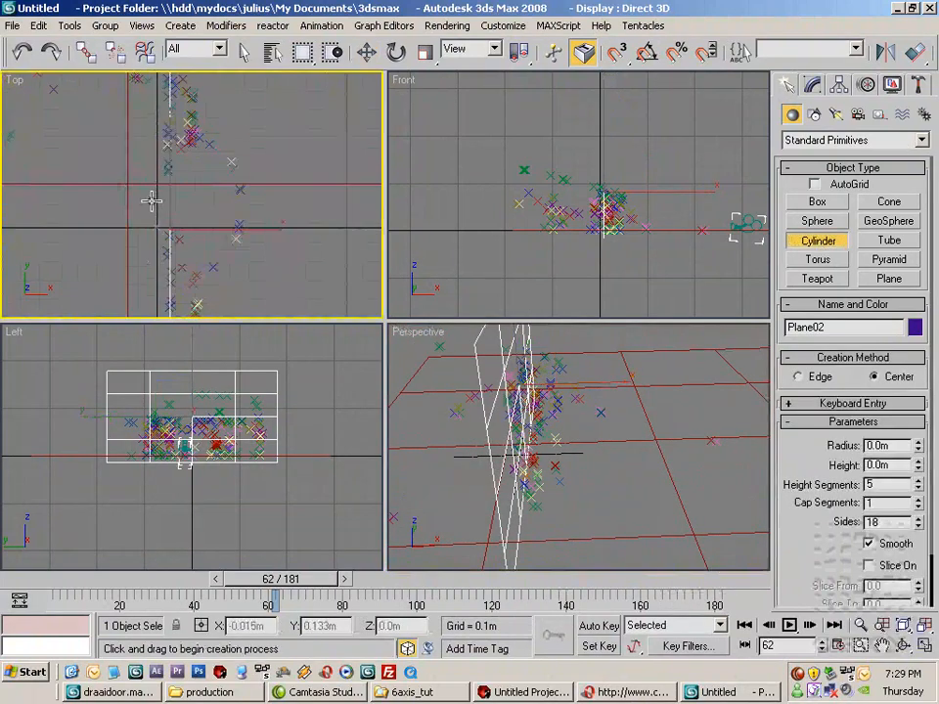
left_click_drag(153, 198, 232, 201)
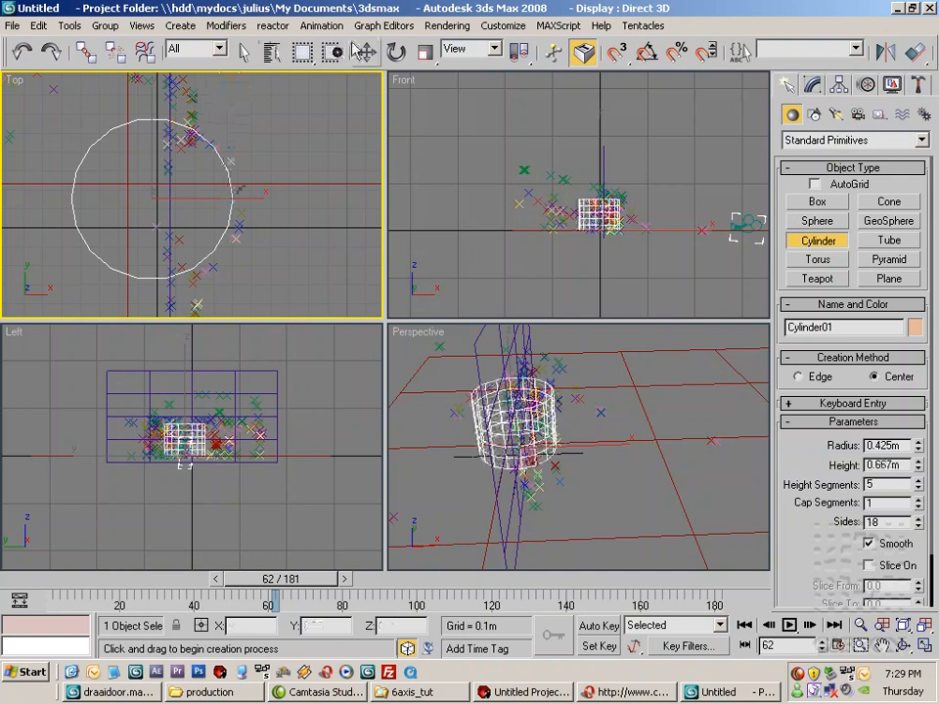
left_click(238, 189)
key("w")
left_click_drag(168, 143, 178, 149)
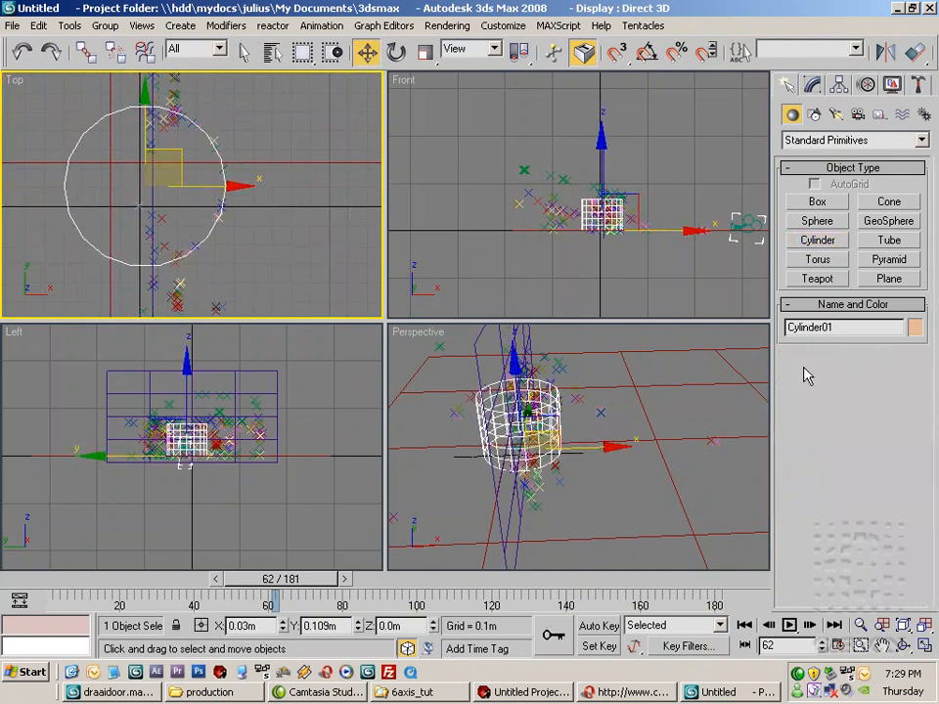
Reduce the revolving-door cylinder's height to about 0.527 m to match the tracking points
middle_click_drag(631, 419, 595, 379, "alt")
scroll(593, 185, "up", 8)
middle_click_drag(629, 185, 554, 233)
scroll(554, 233, "down", 3)
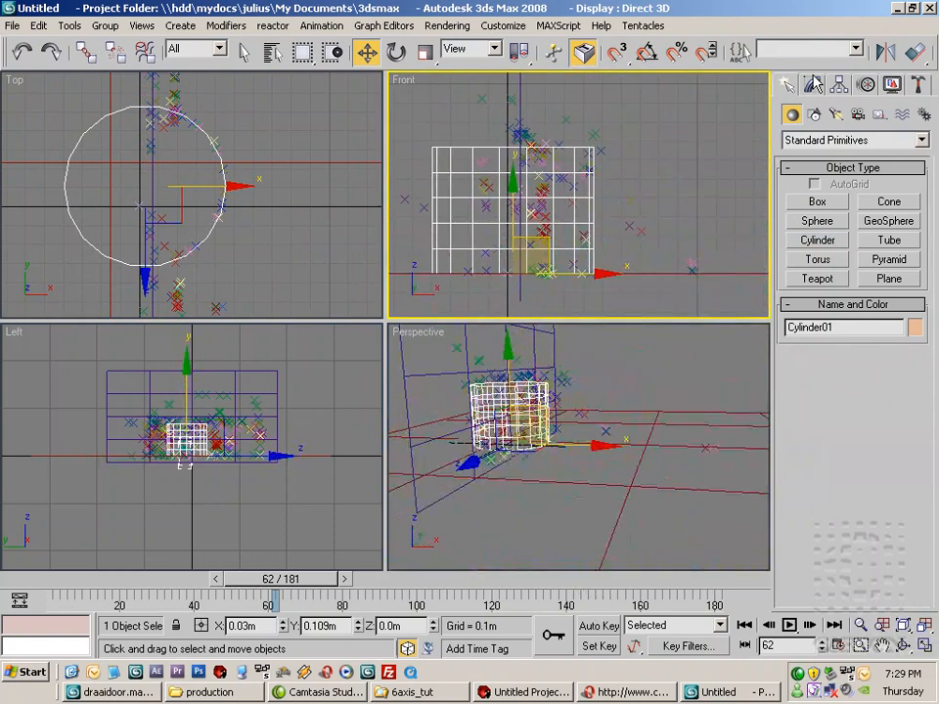
left_click(813, 84)
left_click_drag(917, 368, 918, 390)
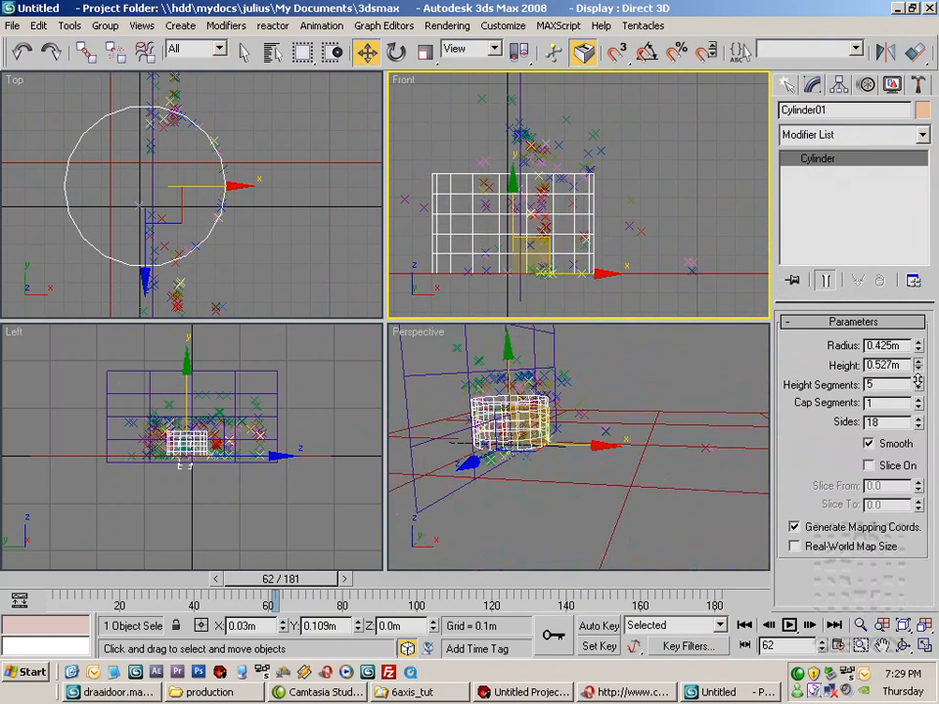
Create a thin box along the row of tracking points beside the cylinder, about 0.063 m long, 0.749 m wide and 0.42 m high
left_click(787, 88)
left_click(822, 203)
middle_click_drag(222, 224, 288, 365)
left_click_drag(193, 171, 333, 183)
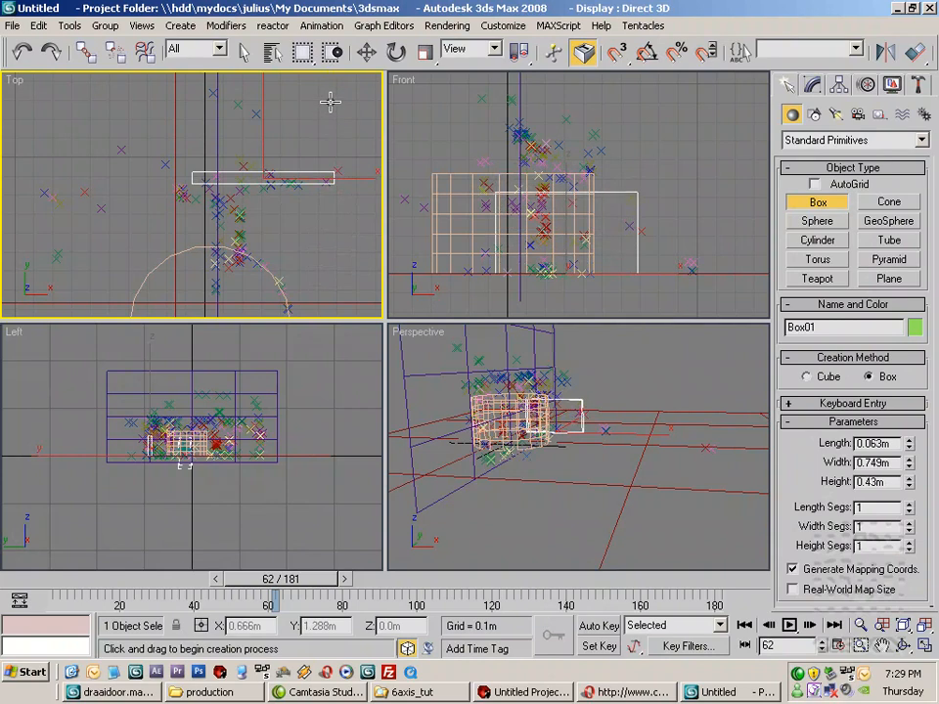
Switch the Perspective viewport to Camera_1 and show the footage background behind the proxy geometry
left_click(618, 397)
key("c")
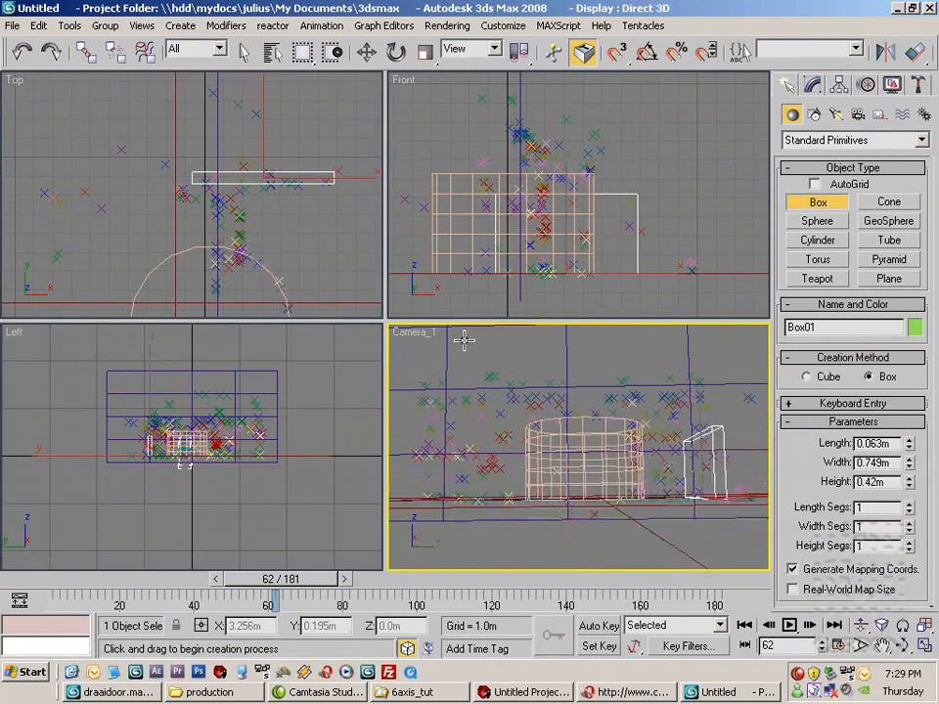
right_click(419, 334)
left_click(469, 468)
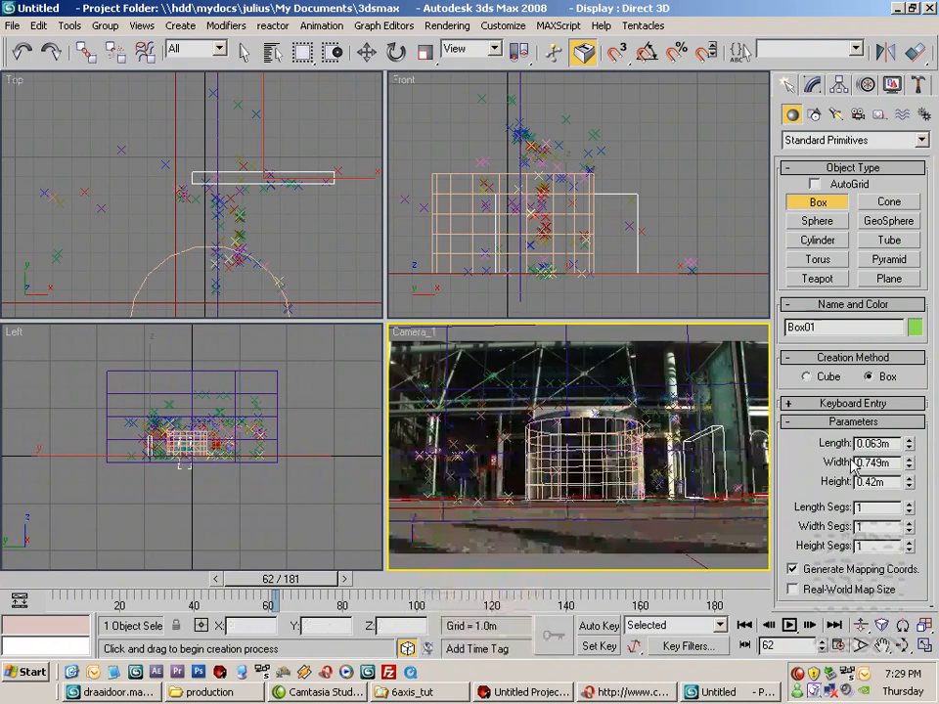
Enlarge the thin box beside the cylinder to about 1.4 m wide and 0.836 m high to cover the glass wall
scroll(256, 189, "down", 2)
middle_click_drag(256, 189, 214, 63)
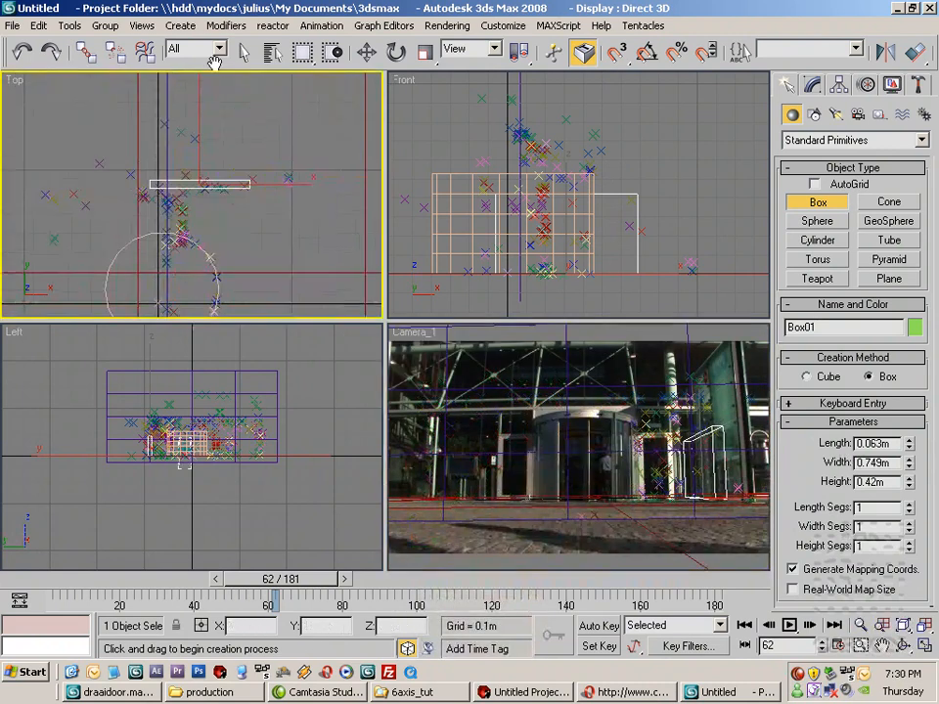
left_click_drag(909, 466, 906, 378)
left_click_drag(909, 483, 908, 384)
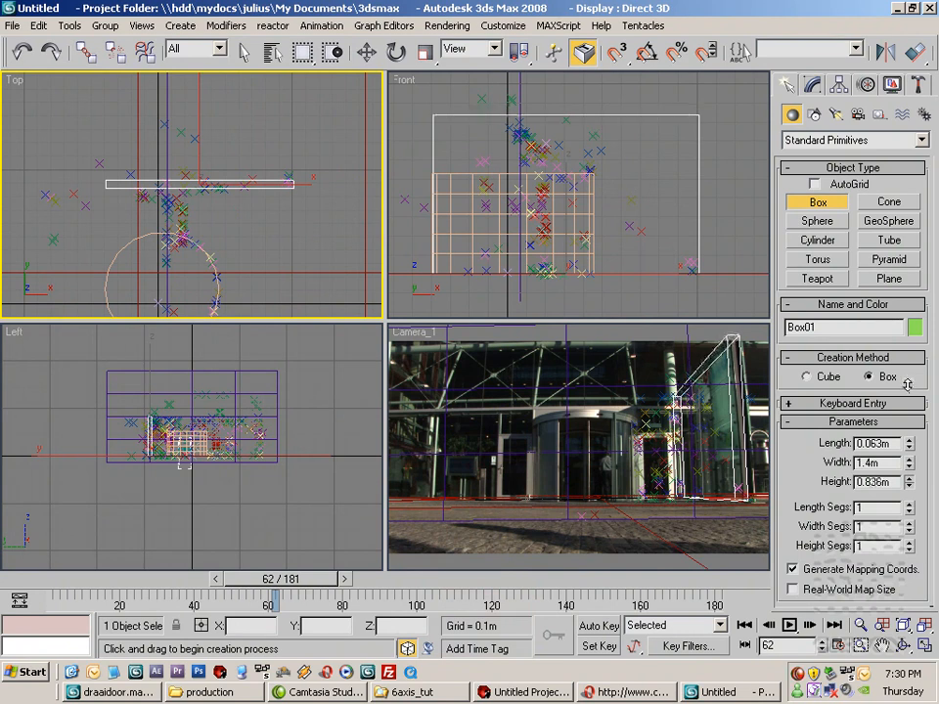
Go to frame 97 and turn on the safe frame in the Camera_1 view
left_click(490, 397)
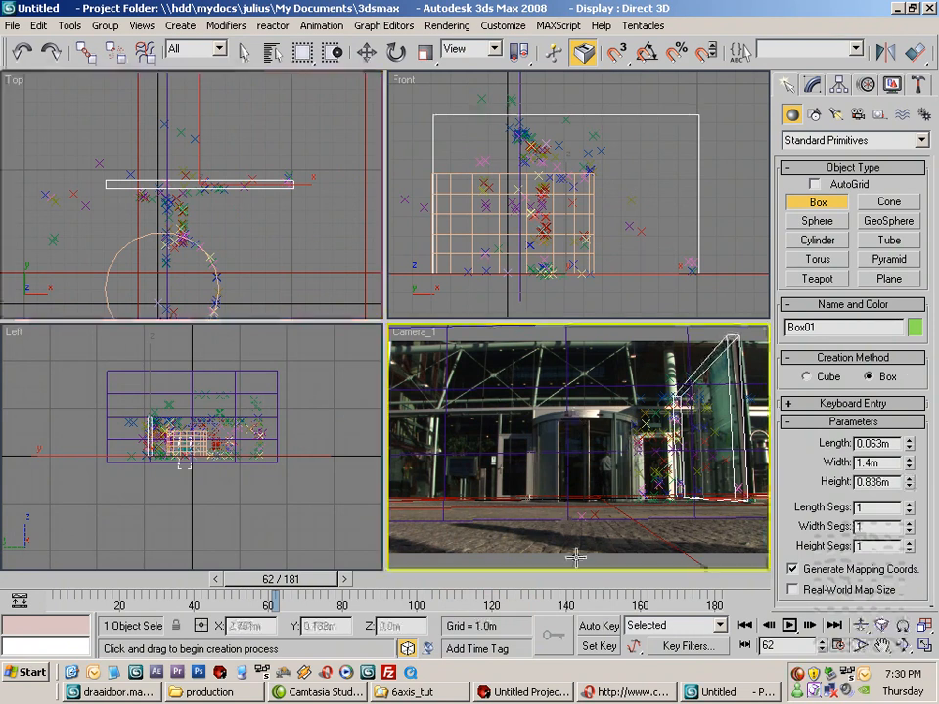
left_click(405, 588)
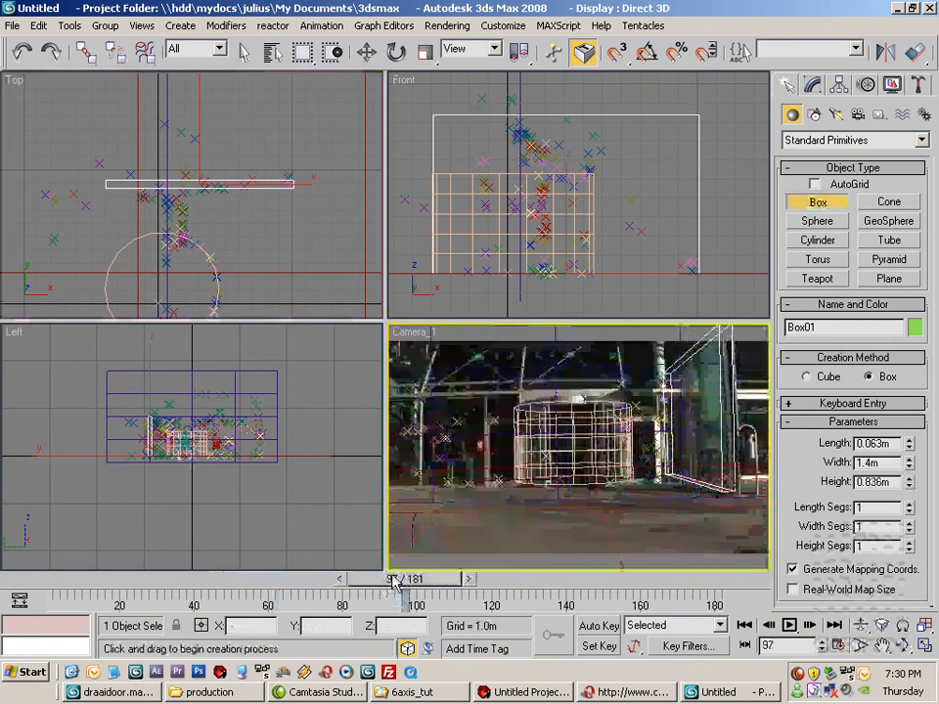
left_click(244, 54)
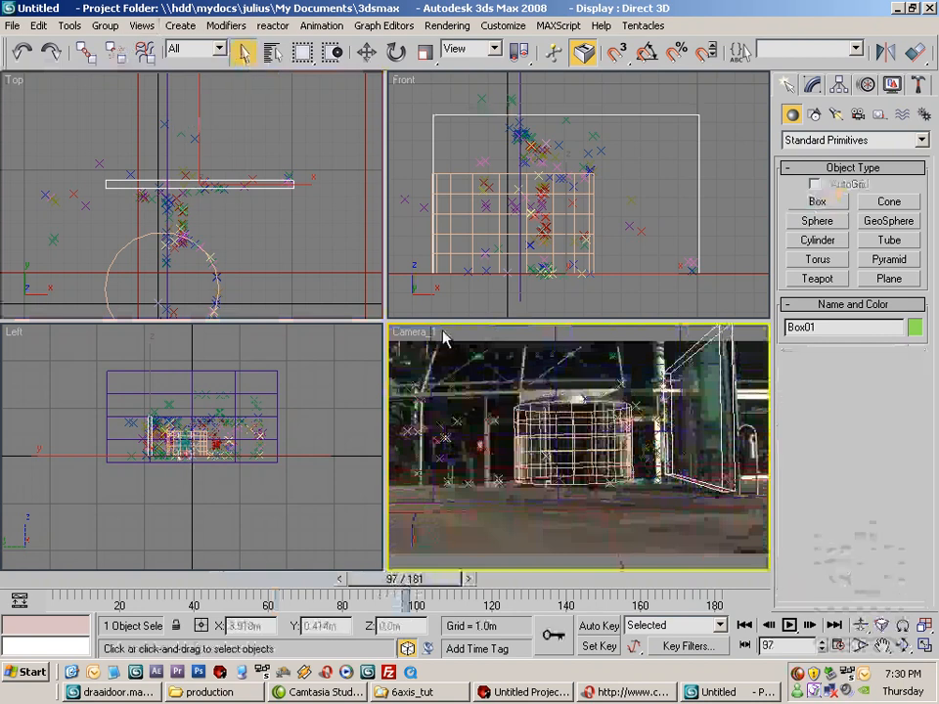
right_click(412, 332)
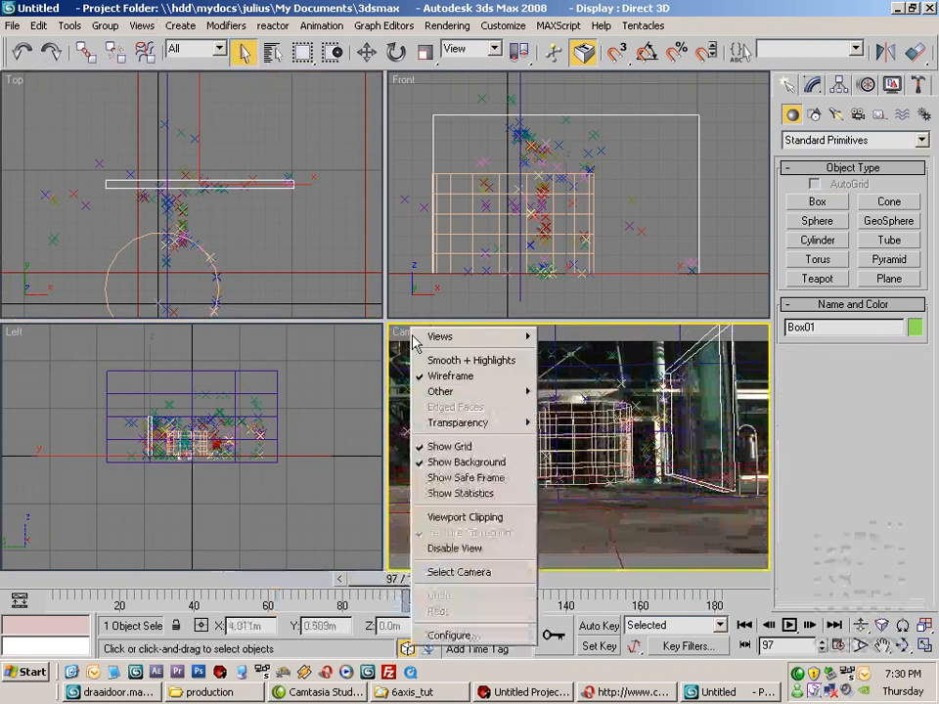
left_click(470, 480)
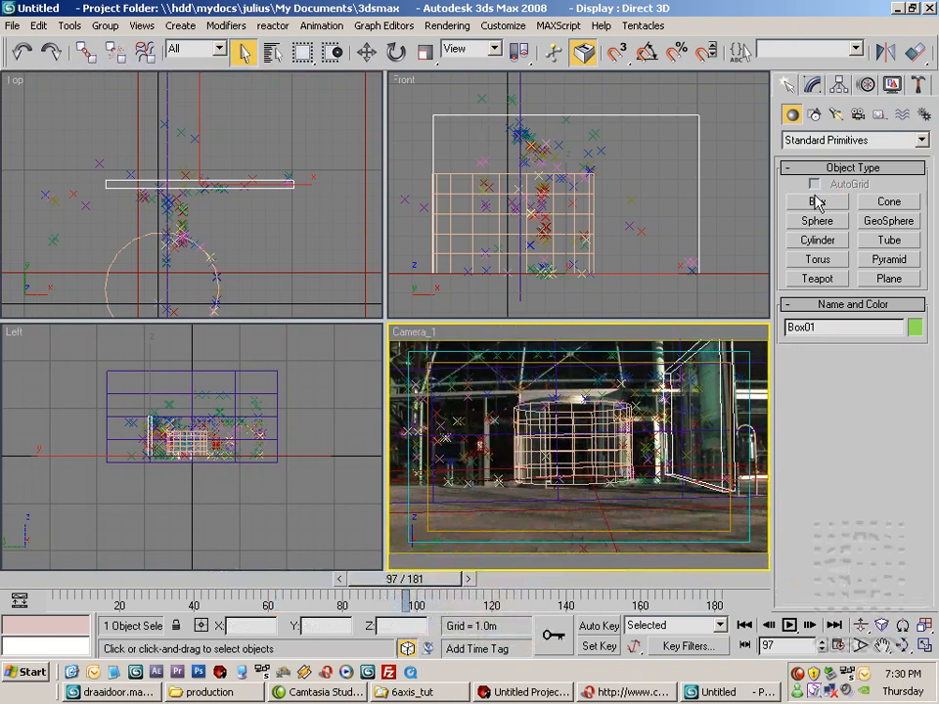
Raise the revolving-door cylinder's height to about 0.548 m to match the footage and go to frame 111
left_click(614, 413)
left_click(813, 85)
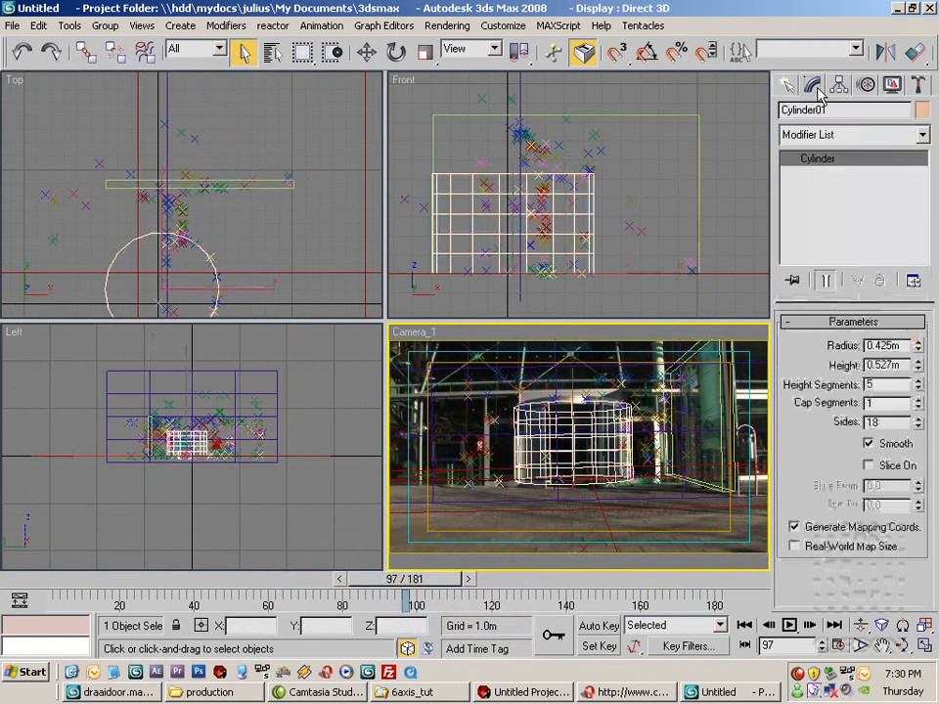
left_click_drag(917, 367, 918, 367)
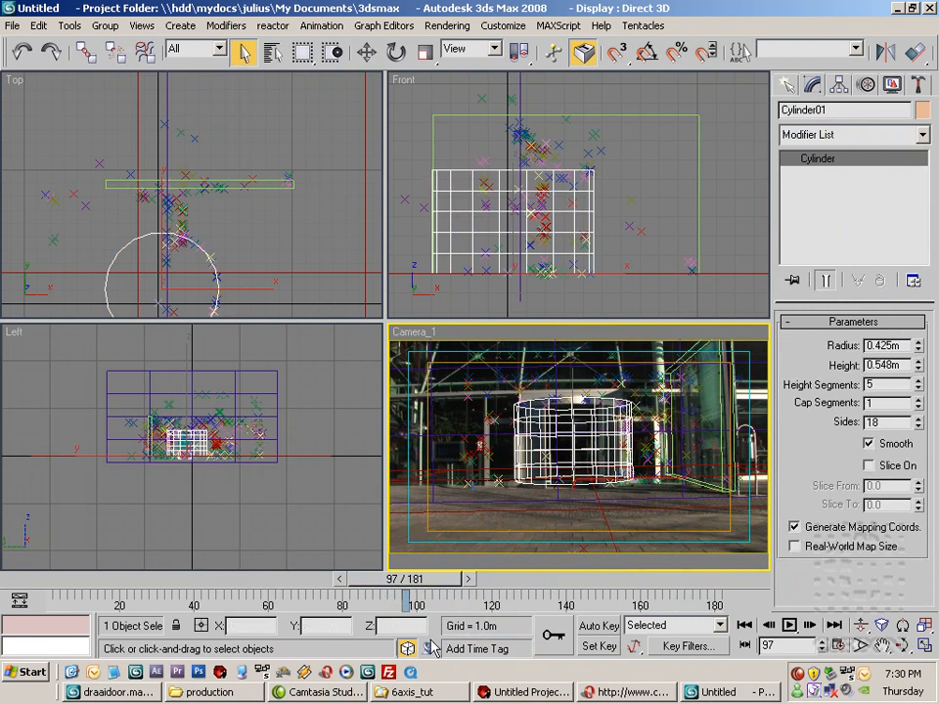
left_click_drag(432, 585, 486, 576)
scroll(225, 208, "down", 3)
scroll(225, 208, "down", 1)
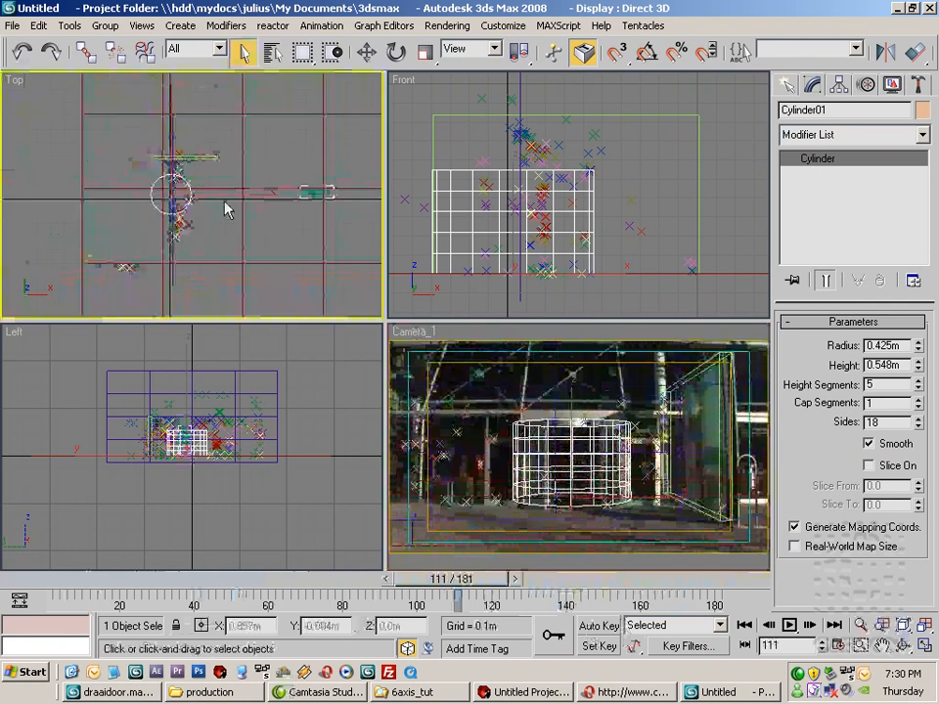
middle_click_drag(267, 203, 196, 210)
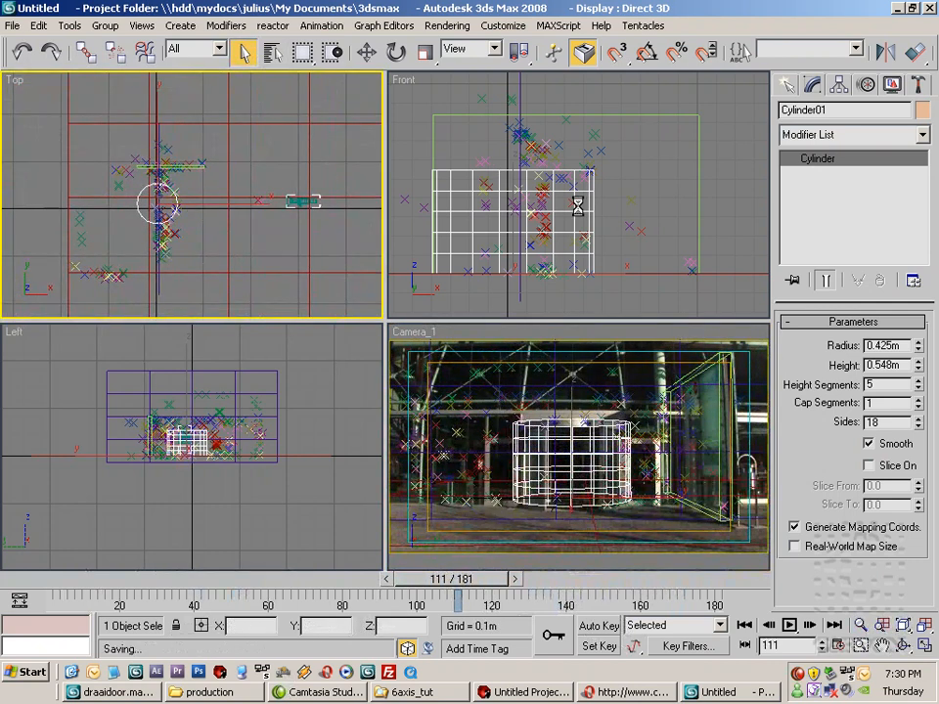
middle_click_drag(467, 157, 575, 198)
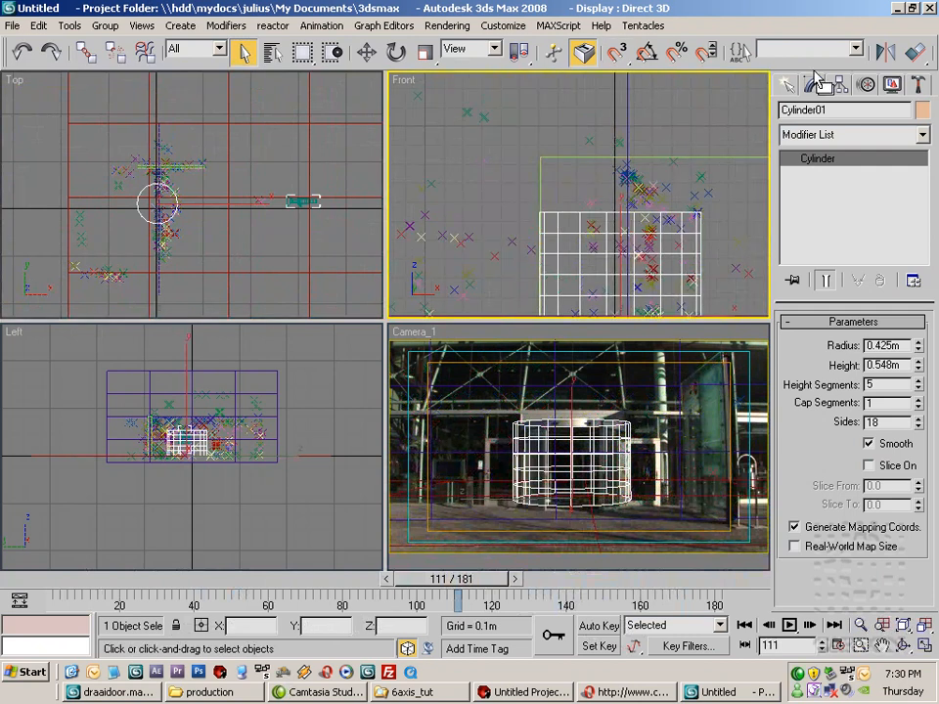
Open the Material Editor and set the first material's self-illumination to 100
left_click_drag(814, 66, 552, 63)
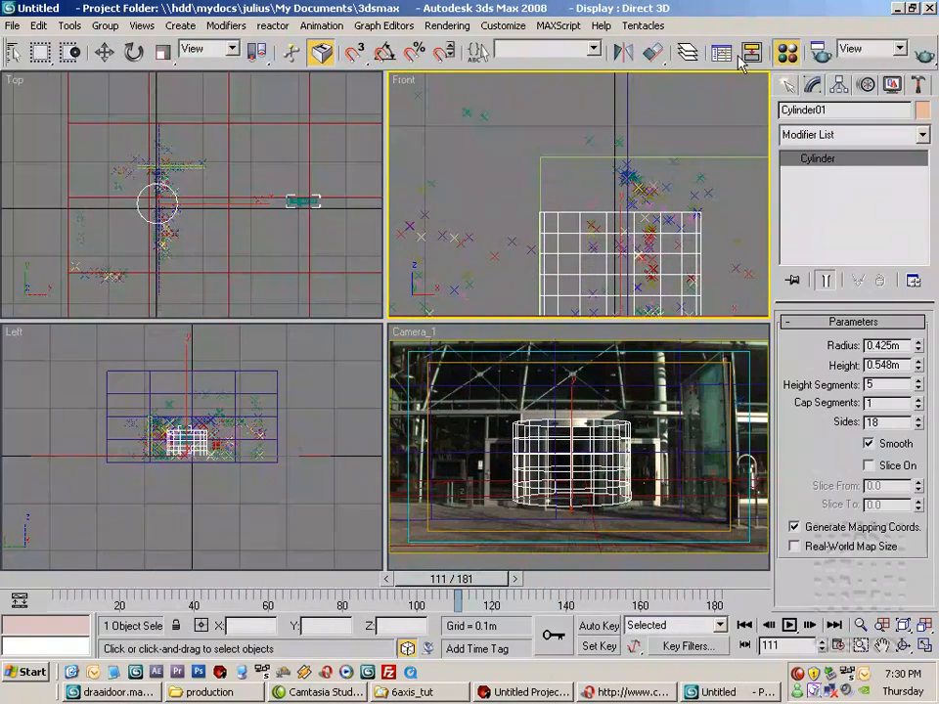
left_click(789, 53)
left_click_drag(438, 114, 294, 59)
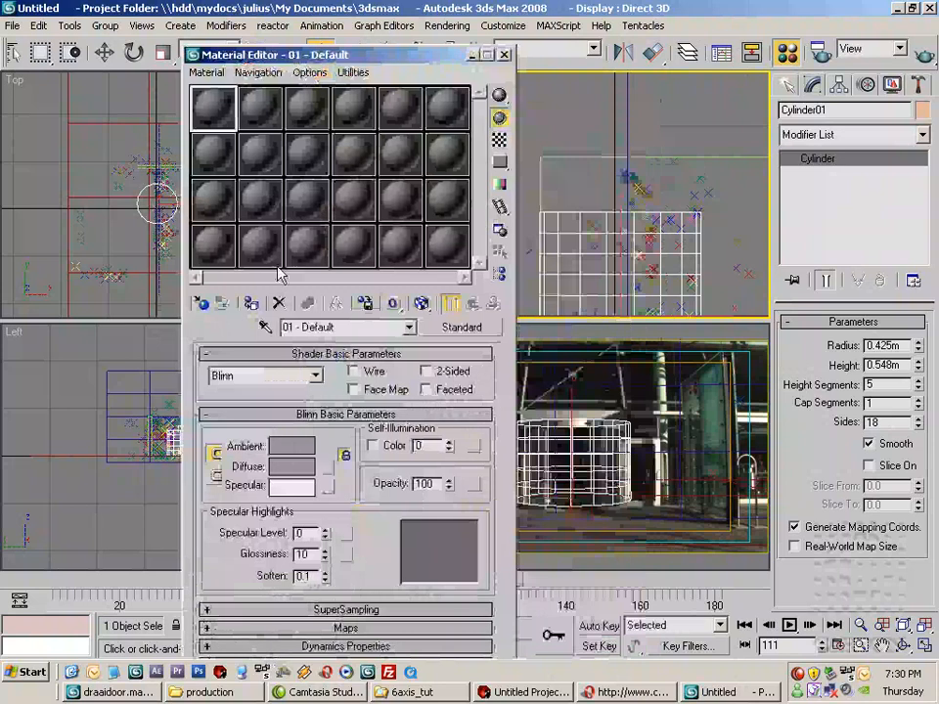
left_click_drag(339, 62, 288, 11)
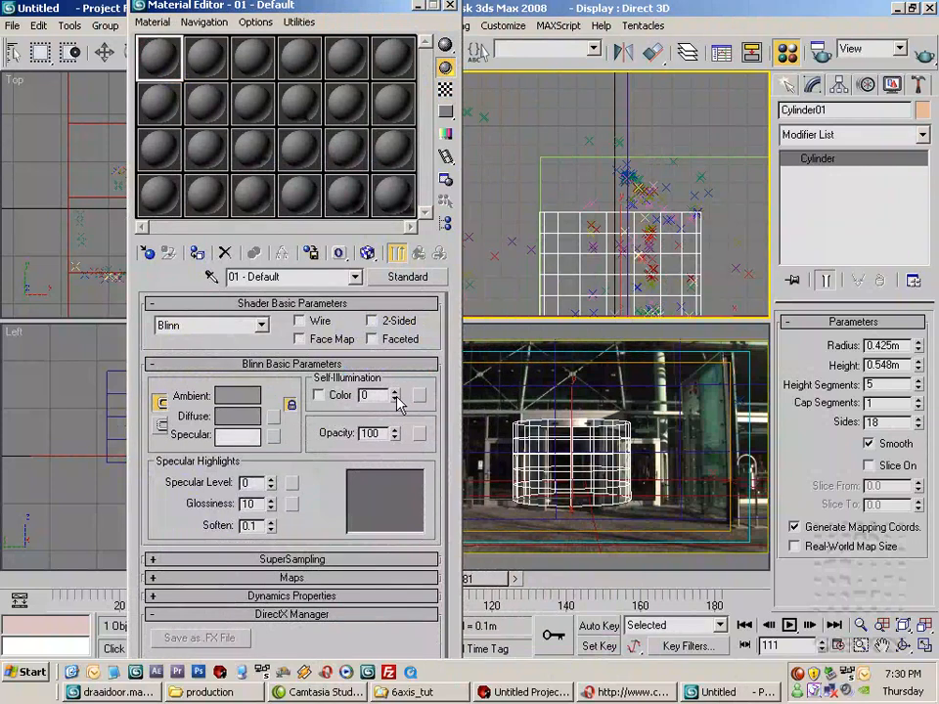
left_click_drag(395, 396, 375, 269)
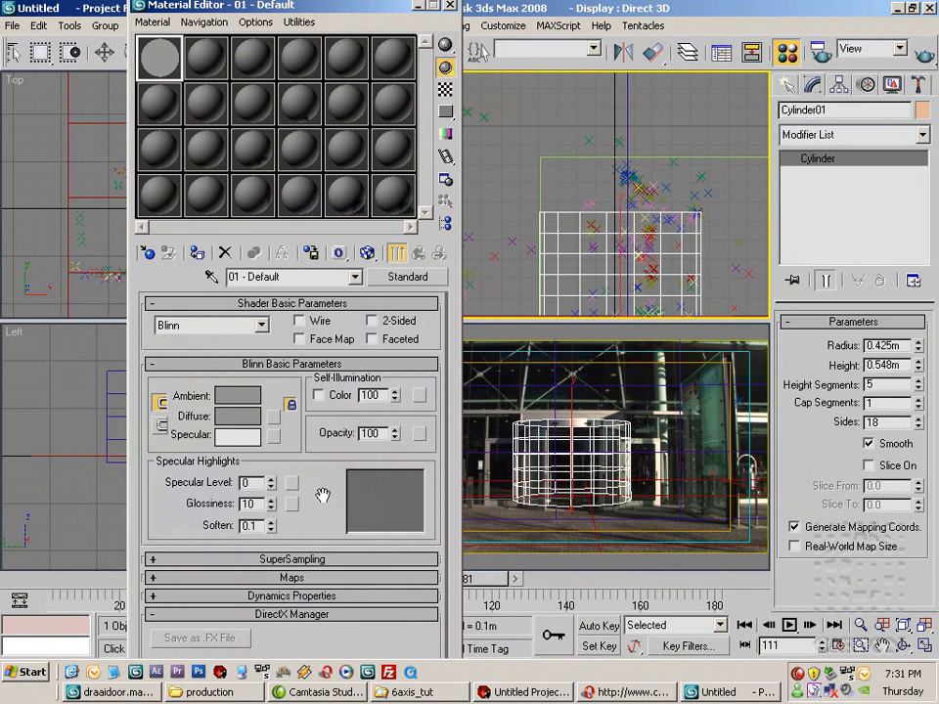
Load draaideurshot001.tga from the plates folder as an image sequence into the material's diffuse map, keeping the default frame range
left_click(273, 416)
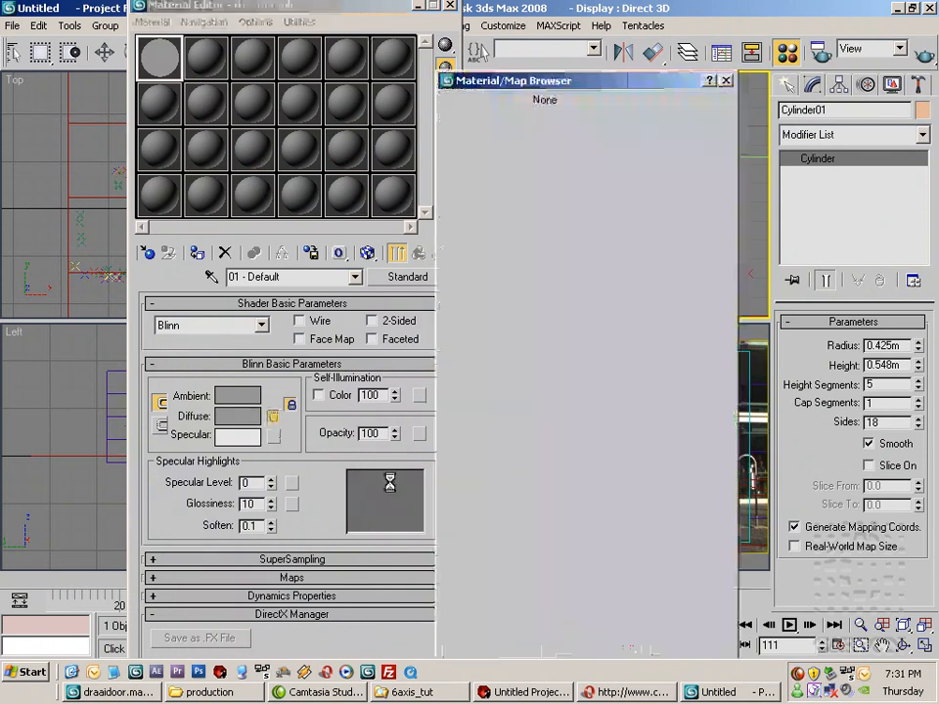
double_click(567, 158)
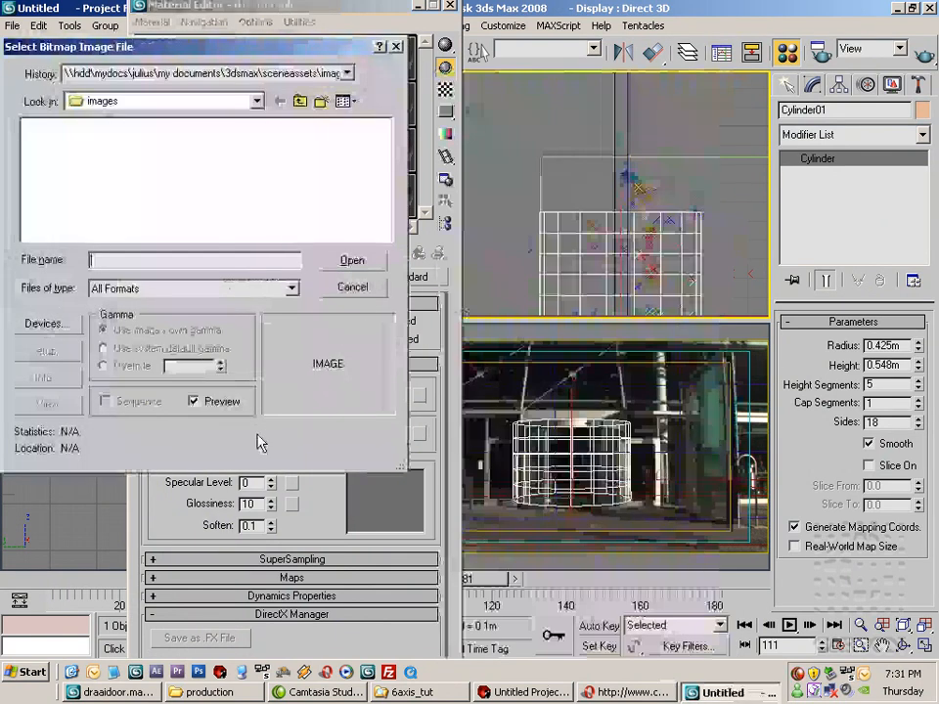
left_click(227, 75)
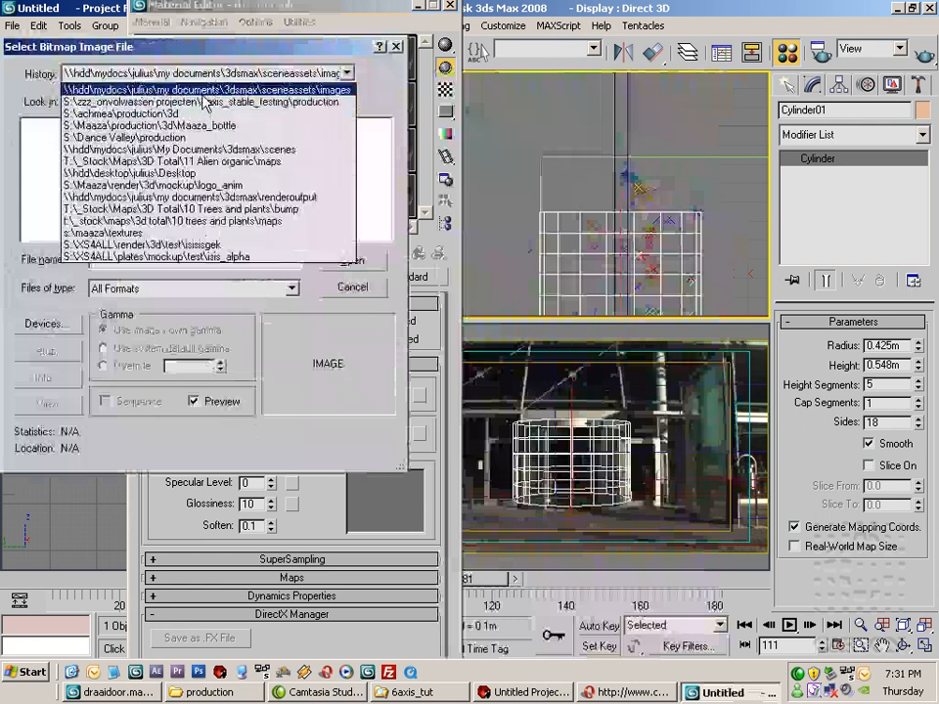
left_click(151, 91)
left_click(303, 102)
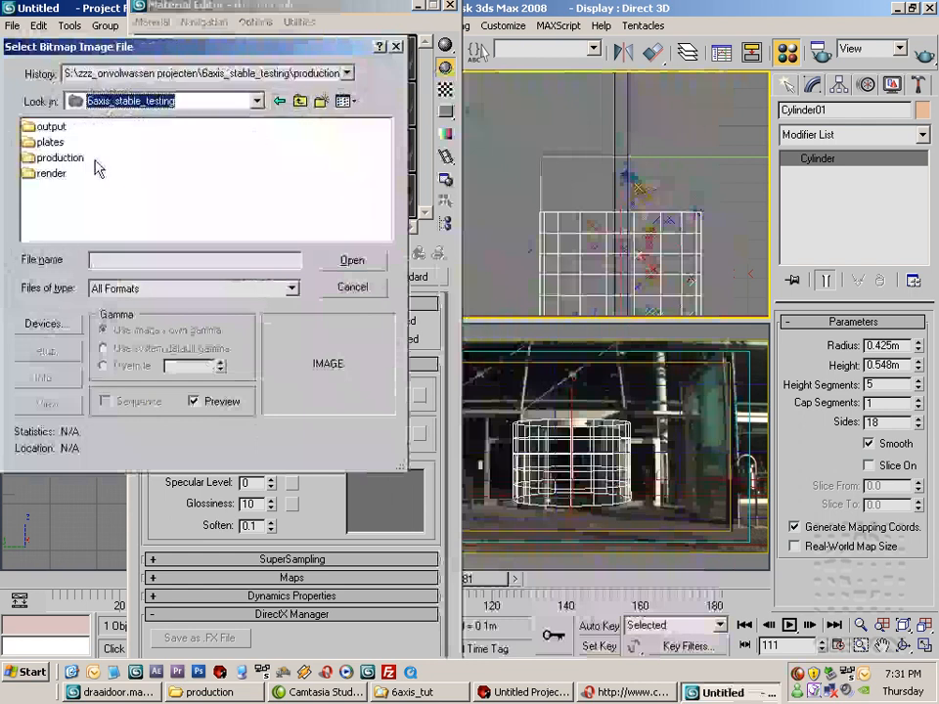
double_click(51, 143)
left_click(80, 129)
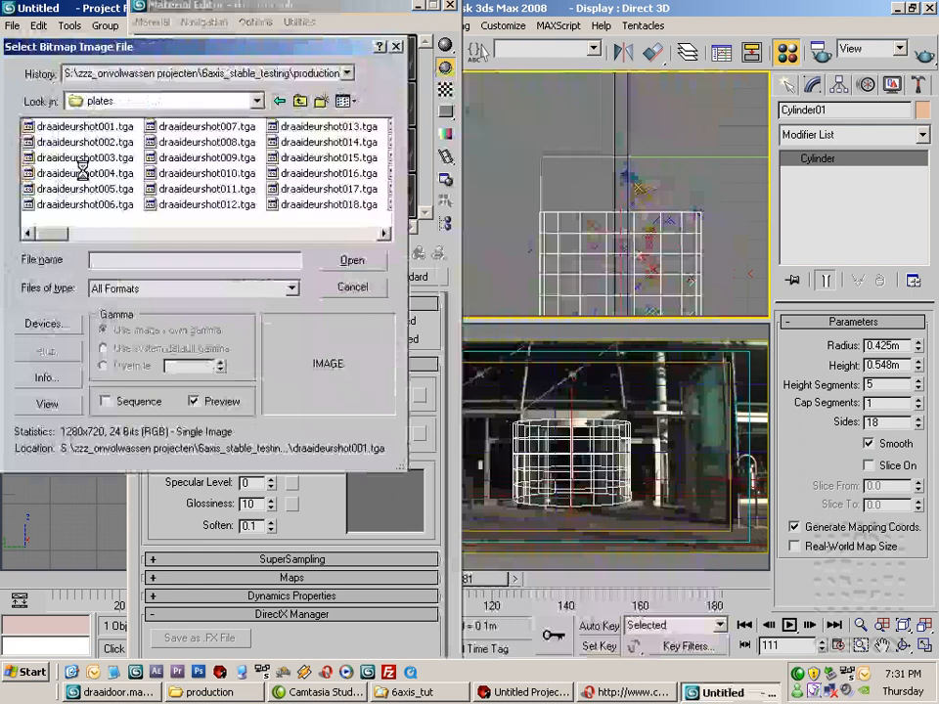
left_click(108, 402)
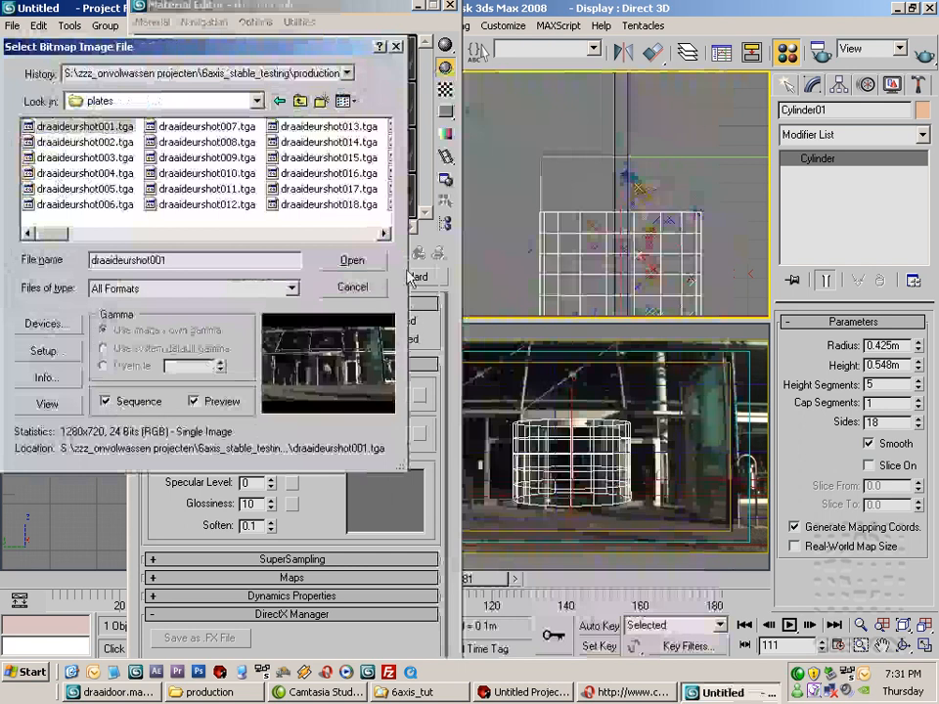
left_click(351, 262)
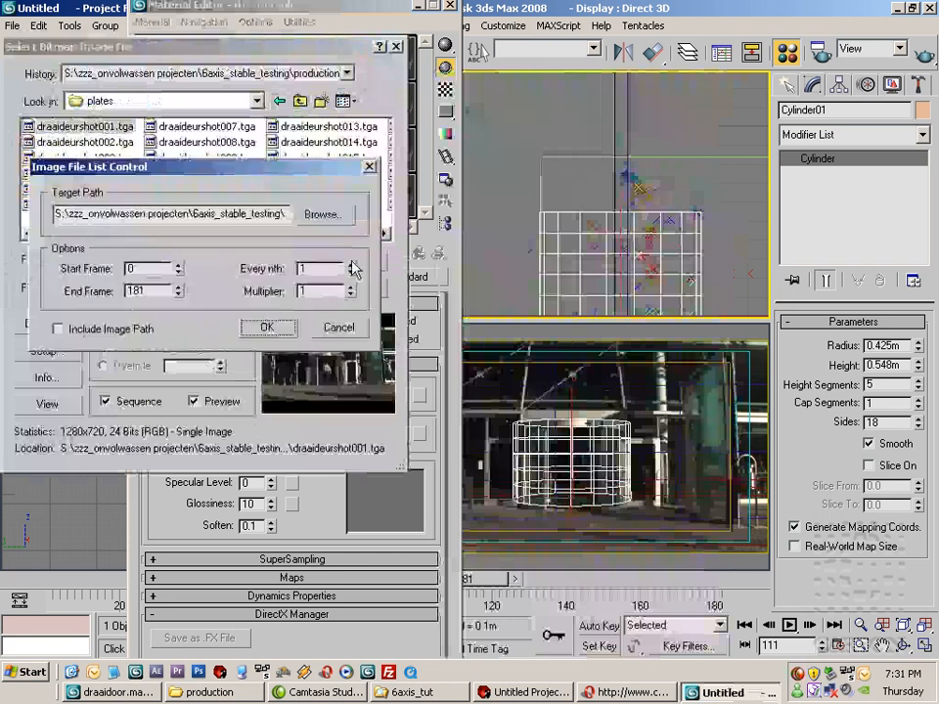
left_click(267, 327)
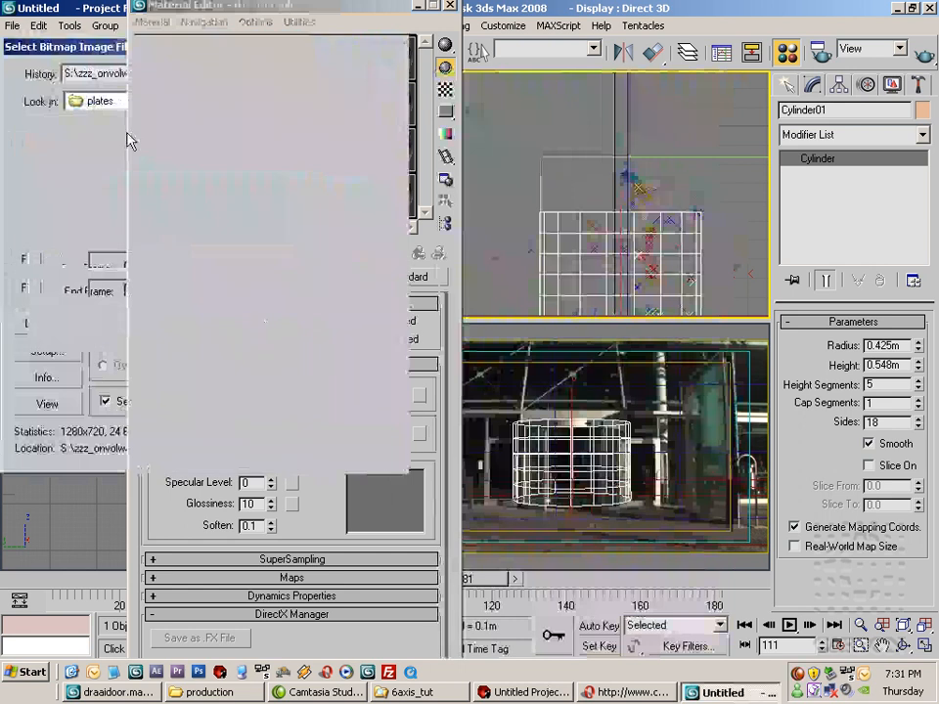
Replace the diffuse bitmap with a Camera Map Per Pixel map, keeping the footage bitmap as its sub-map
left_click_drag(341, 8, 282, 8)
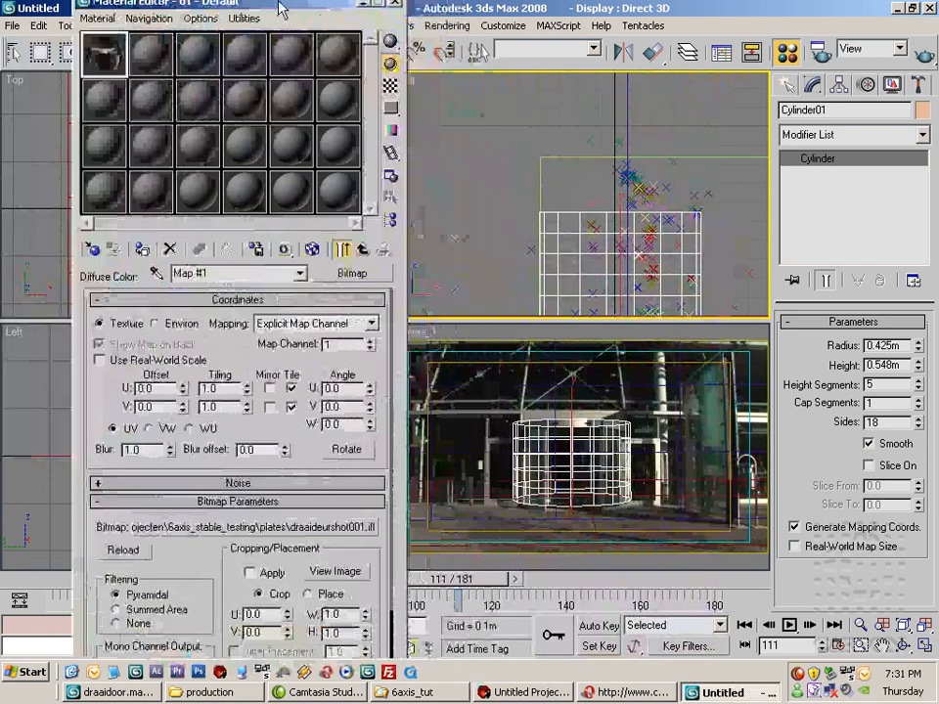
left_click(363, 249)
left_click(218, 412)
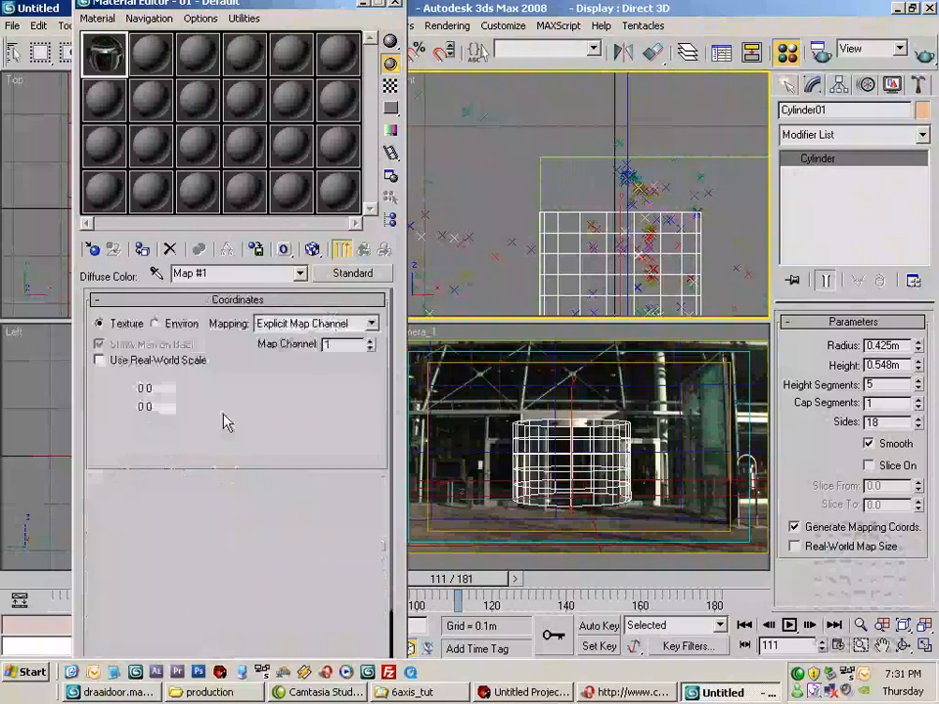
left_click(368, 275)
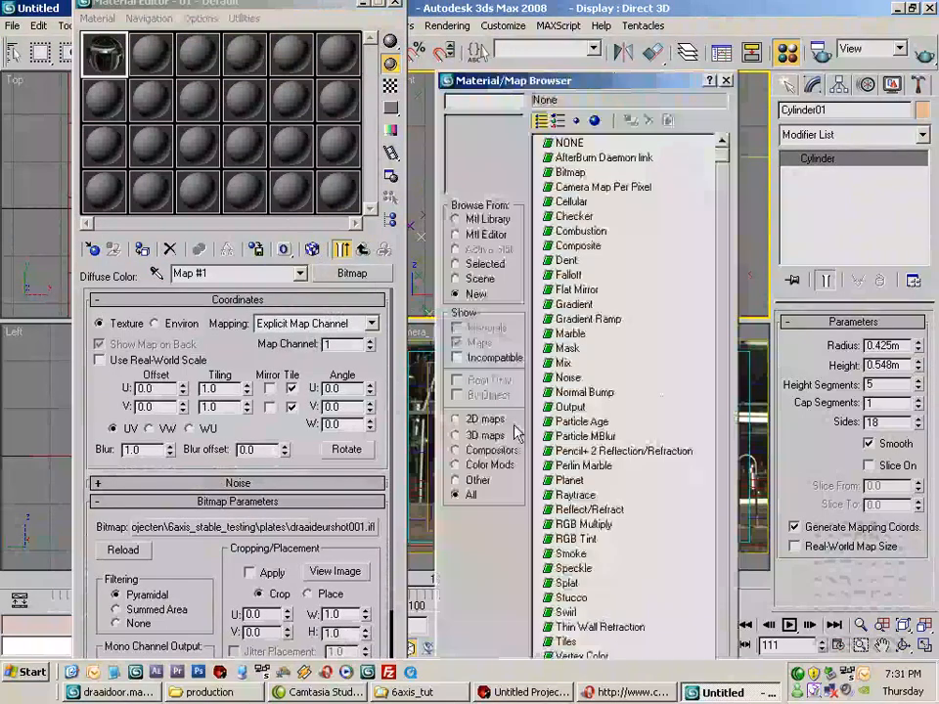
left_click(647, 265)
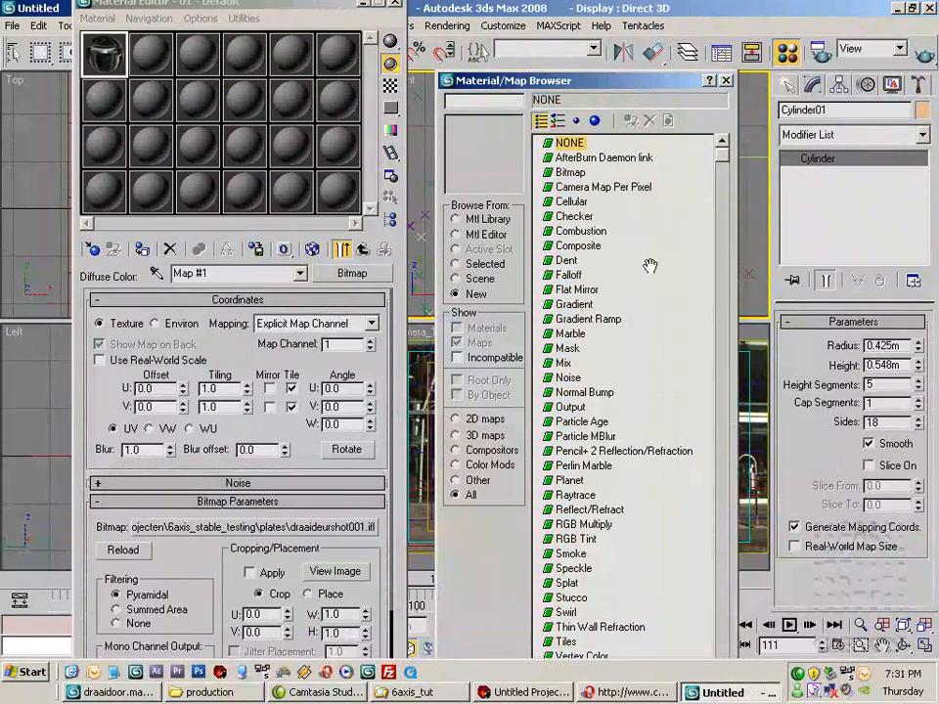
double_click(621, 192)
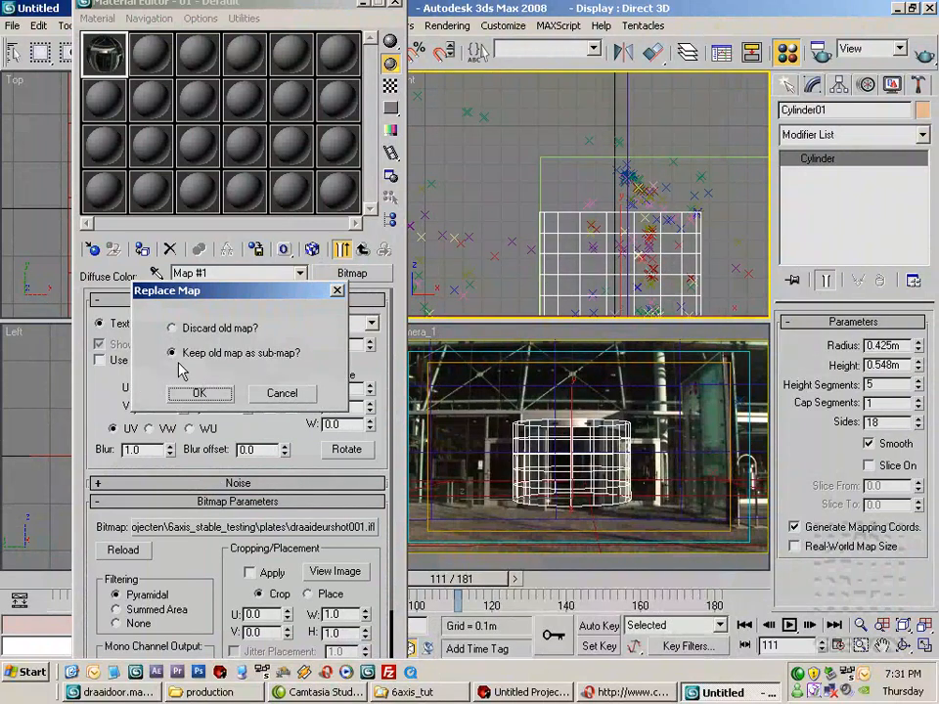
left_click(200, 393)
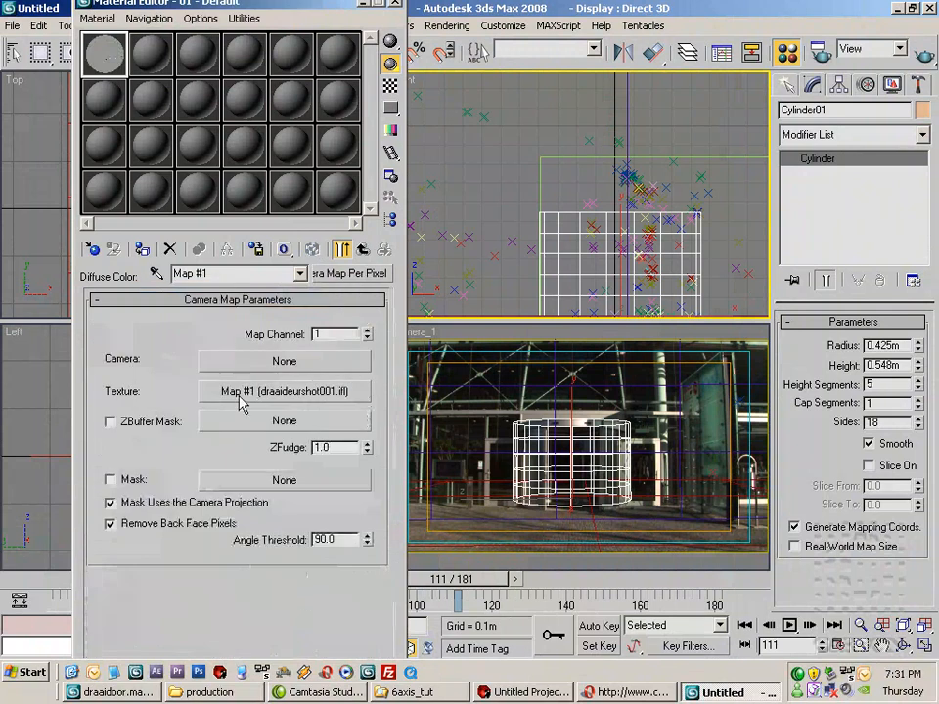
Review the material's diffuse Camera Map Per Pixel parameters and the footage bitmap in its texture slot
left_click_drag(243, 8, 218, 7)
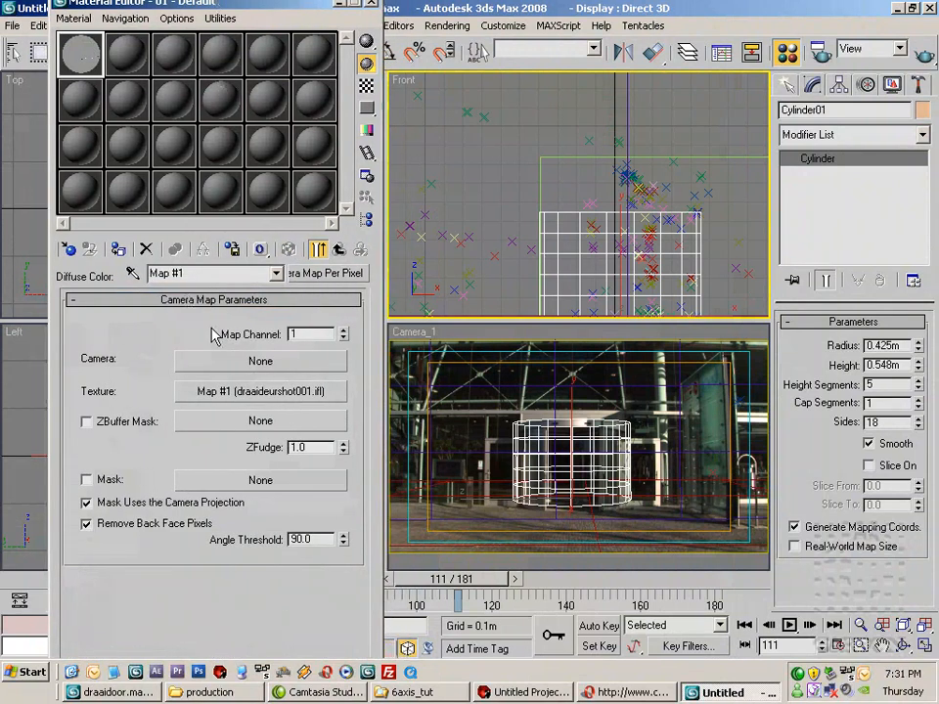
left_click(337, 251)
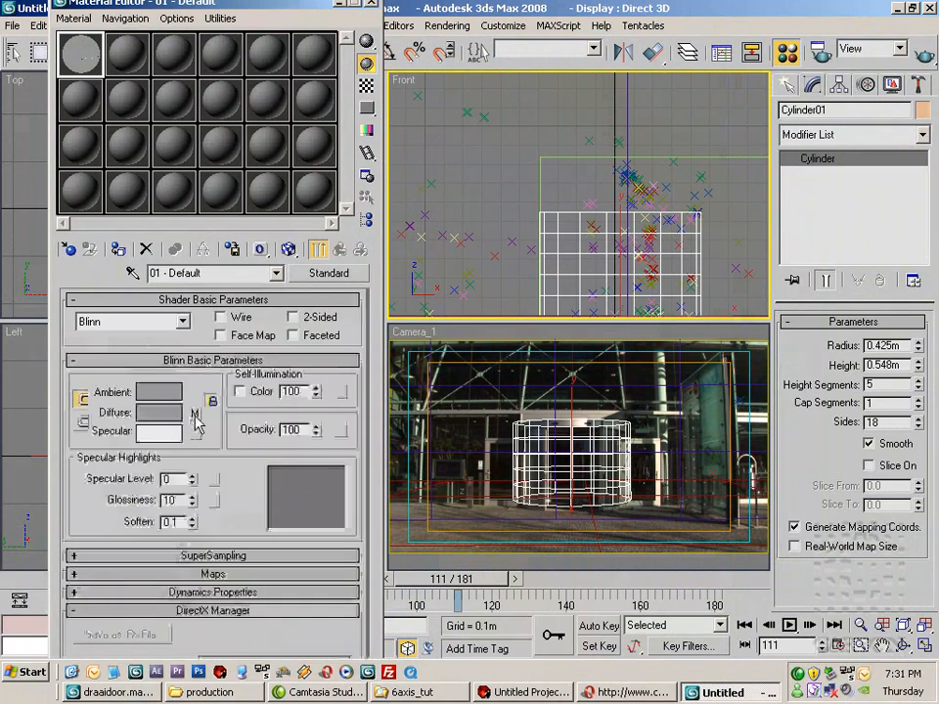
left_click(195, 413)
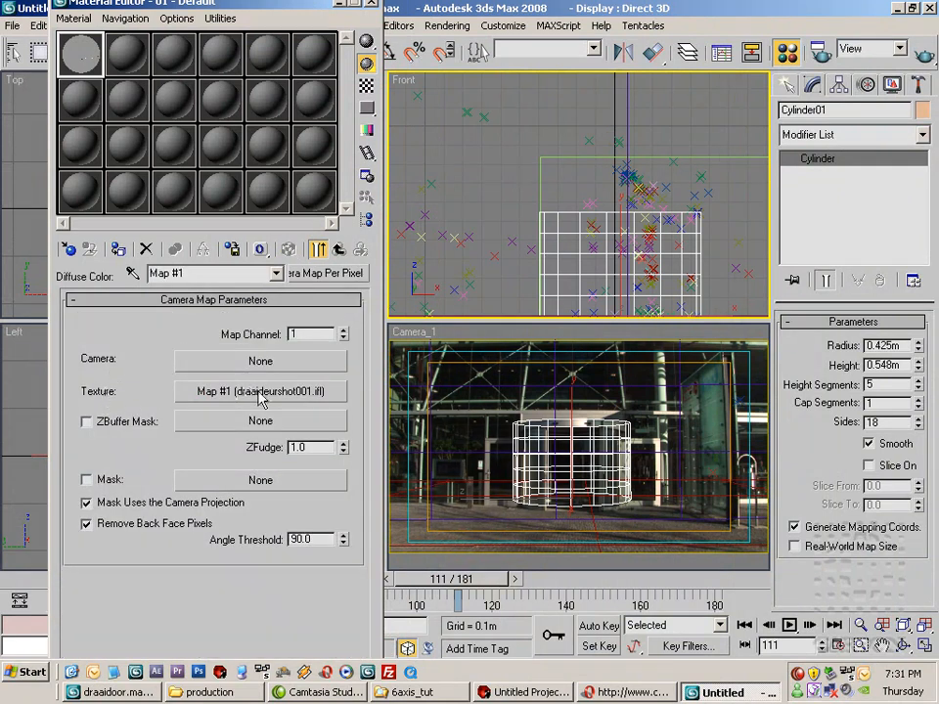
left_click(256, 394)
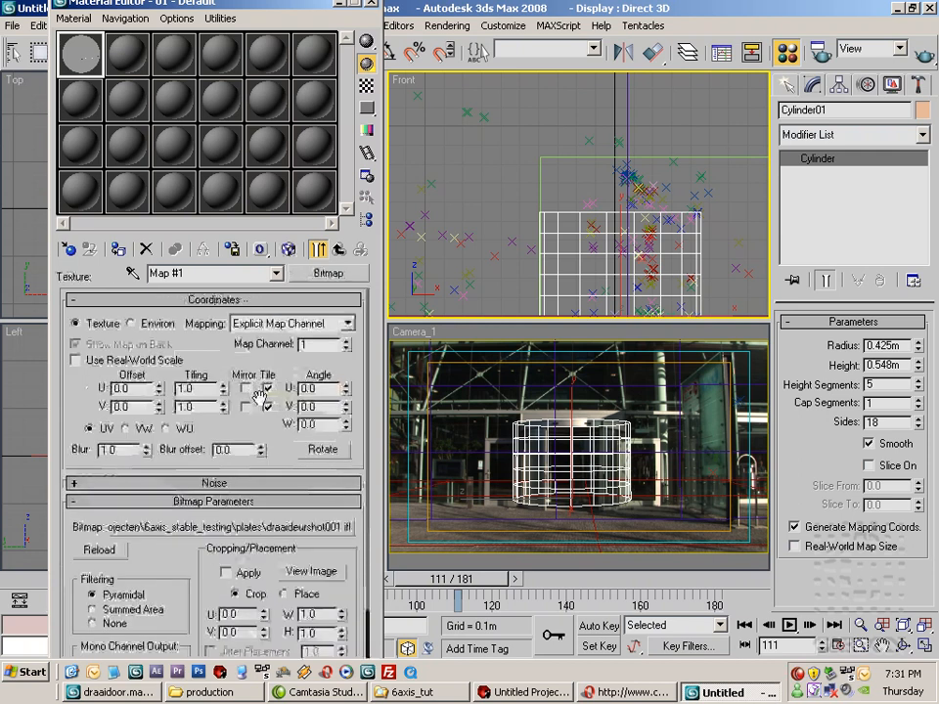
left_click(346, 251)
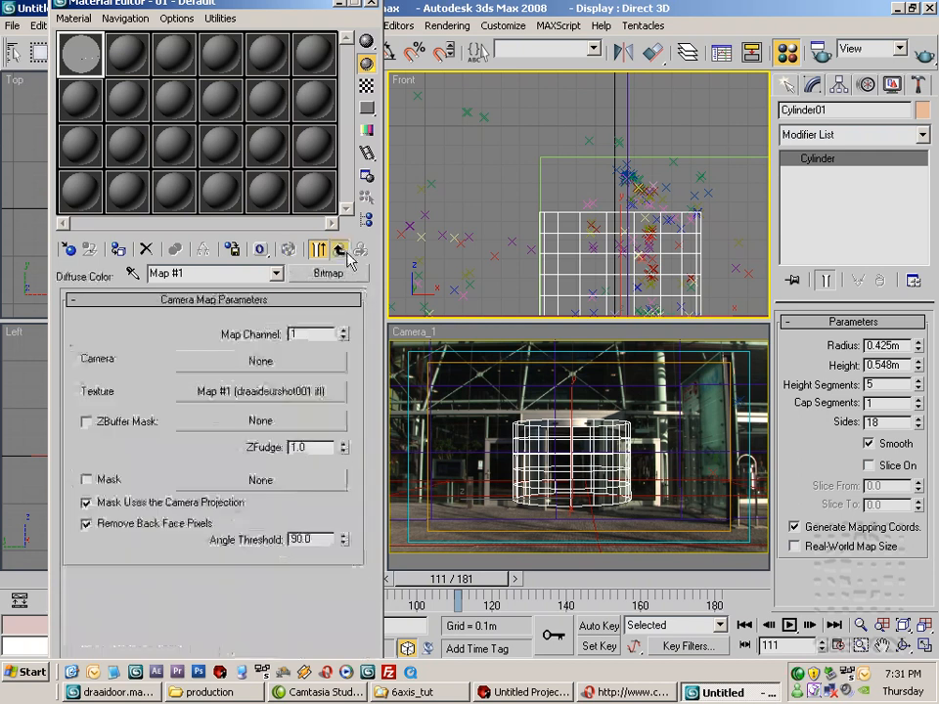
Assign Camera_1 as the projecting camera of the diffuse Camera Map Per Pixel map and close the Material Editor
left_click(277, 363)
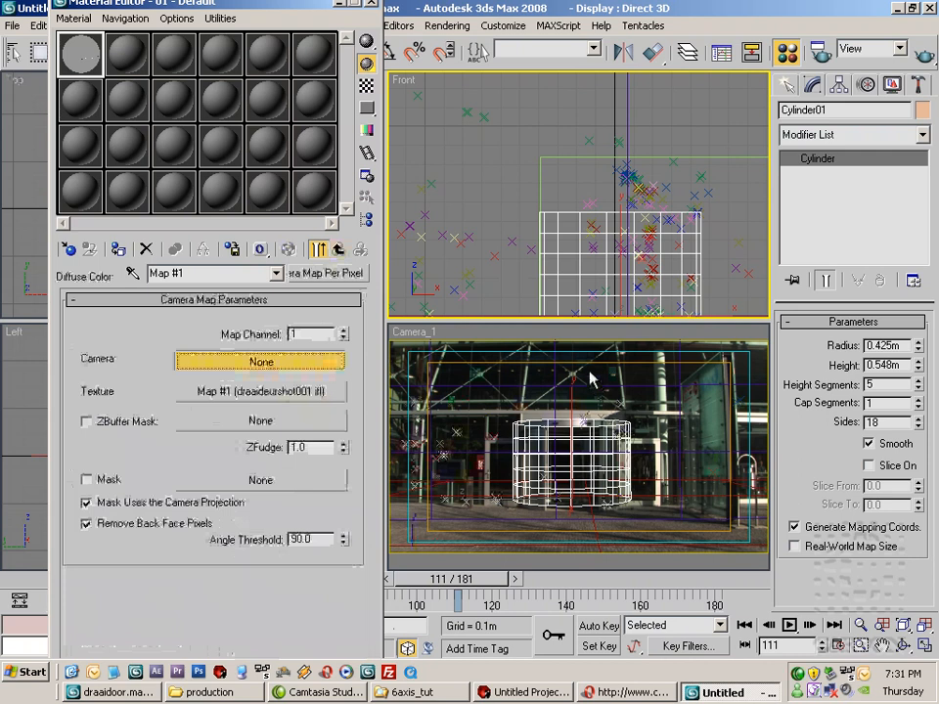
key("h")
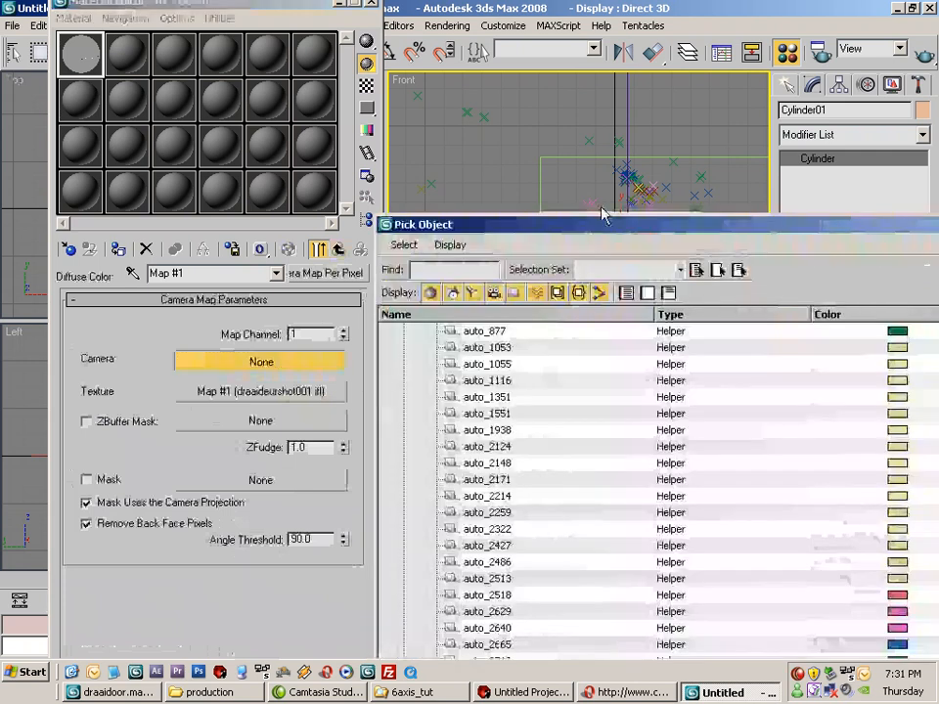
left_click_drag(603, 230, 524, 163)
left_click(419, 228)
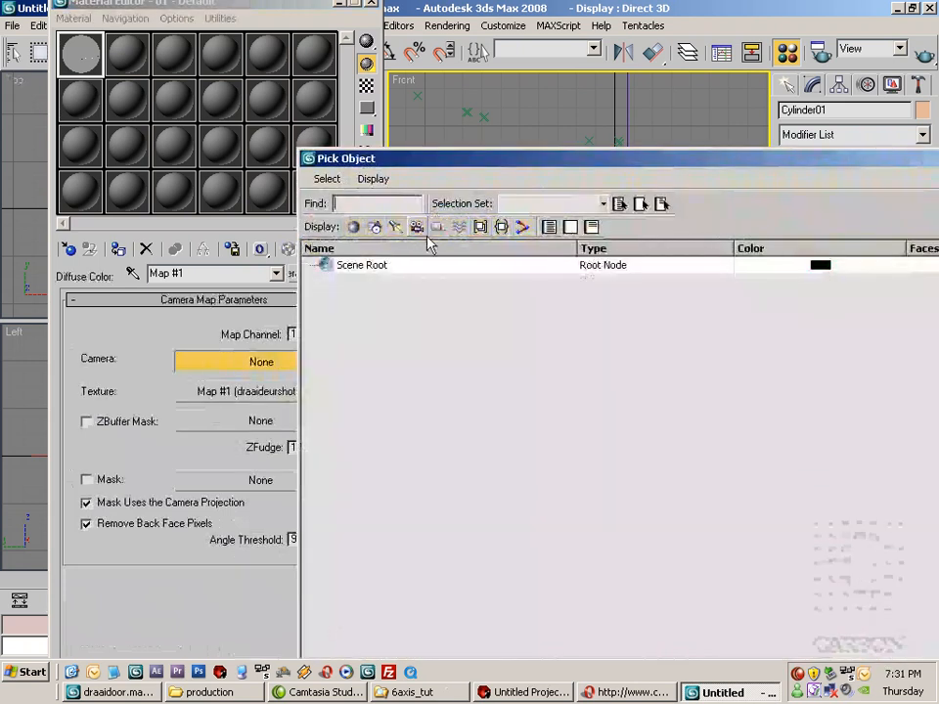
left_click(421, 230)
double_click(392, 299)
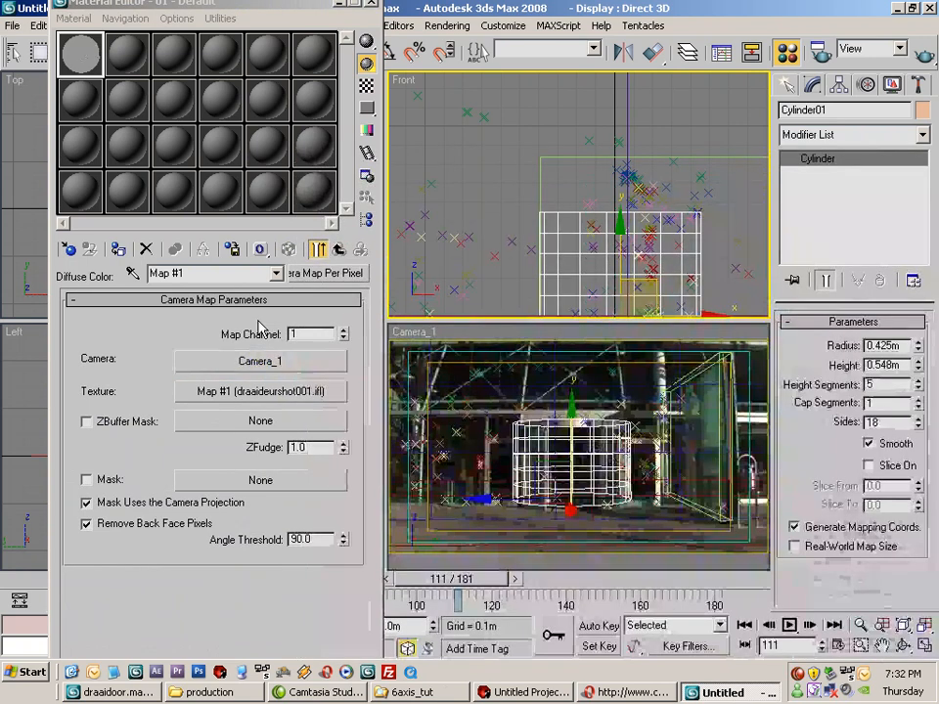
left_click_drag(296, 6, 230, 48)
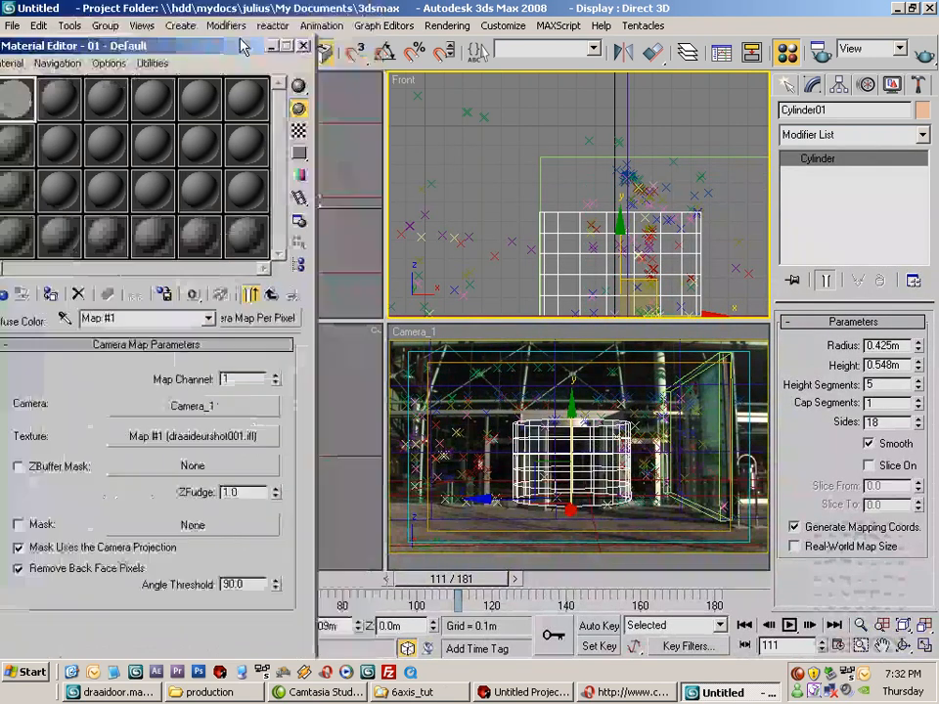
left_click(307, 44)
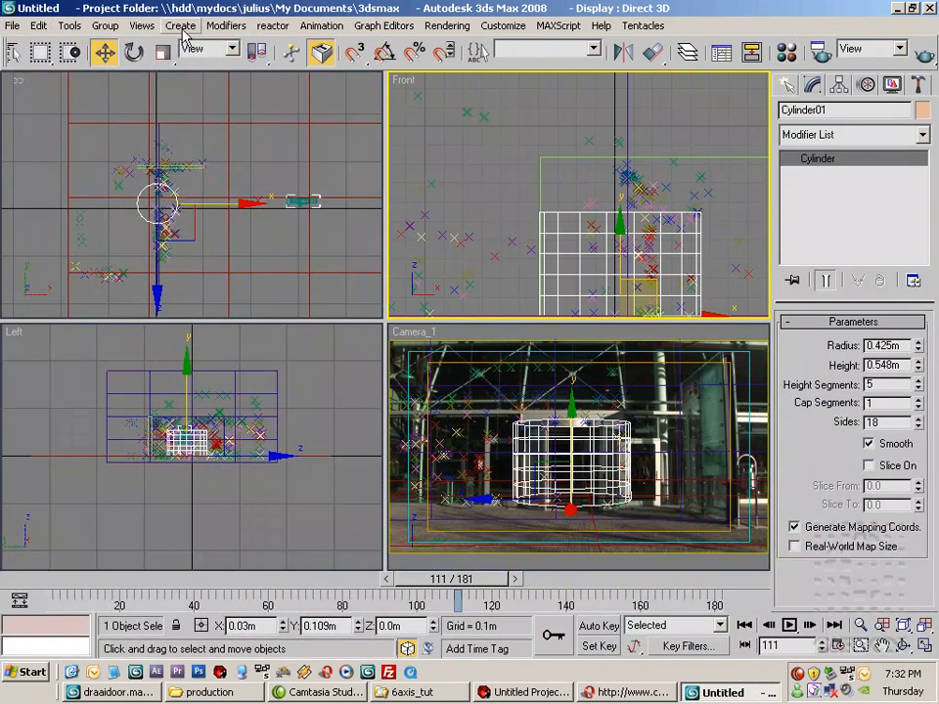
Select the solved camera Camera_1 and rename it "Projection camera"
left_click_drag(84, 62, 197, 62)
left_click(100, 53)
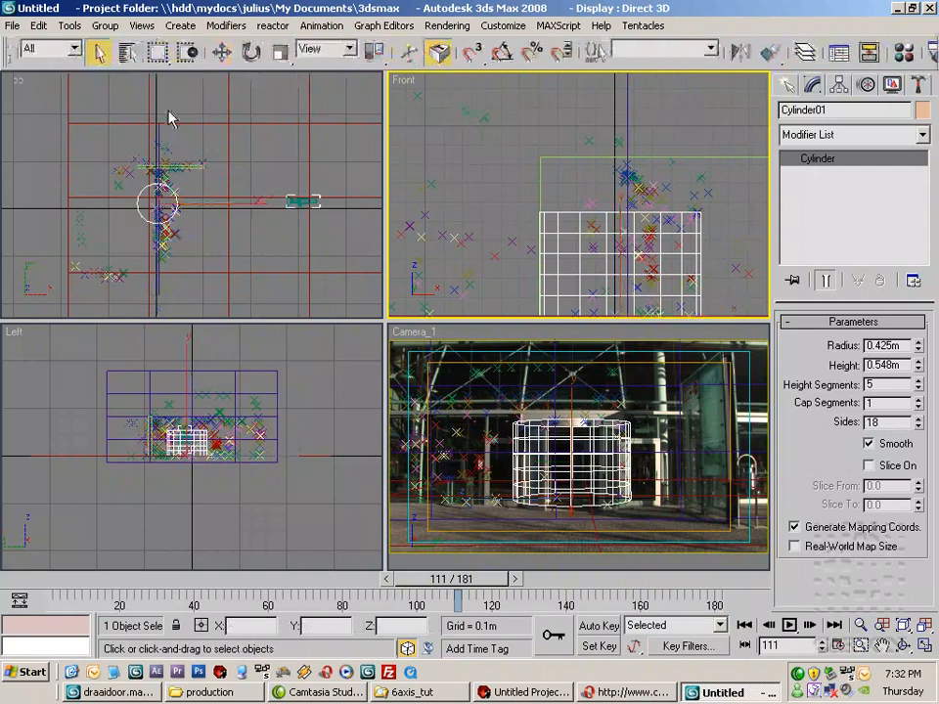
left_click(304, 201)
left_click(851, 107)
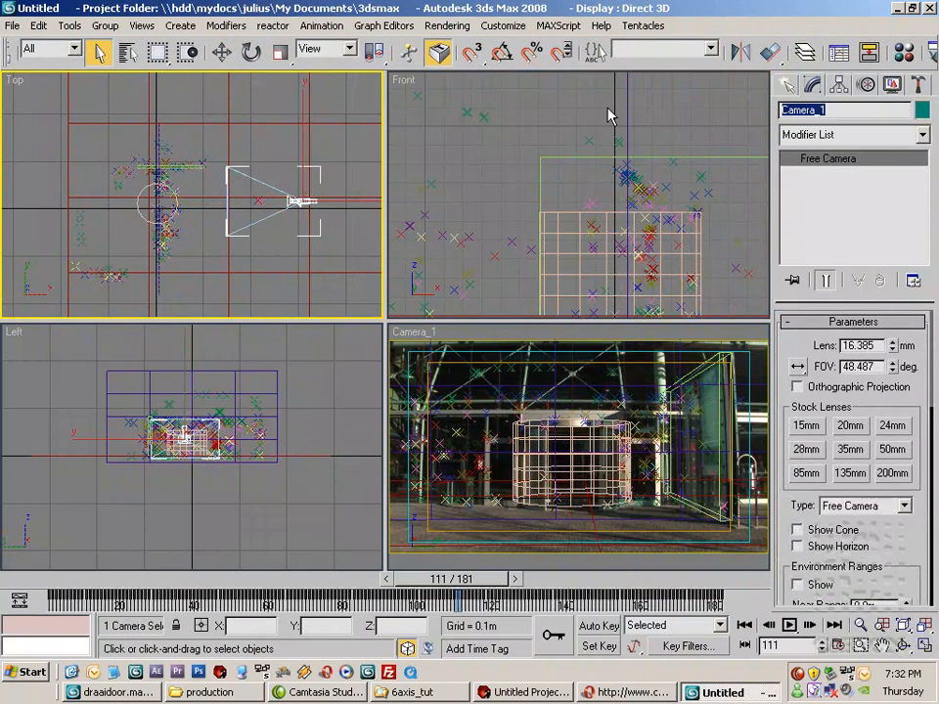
type("Projection c")
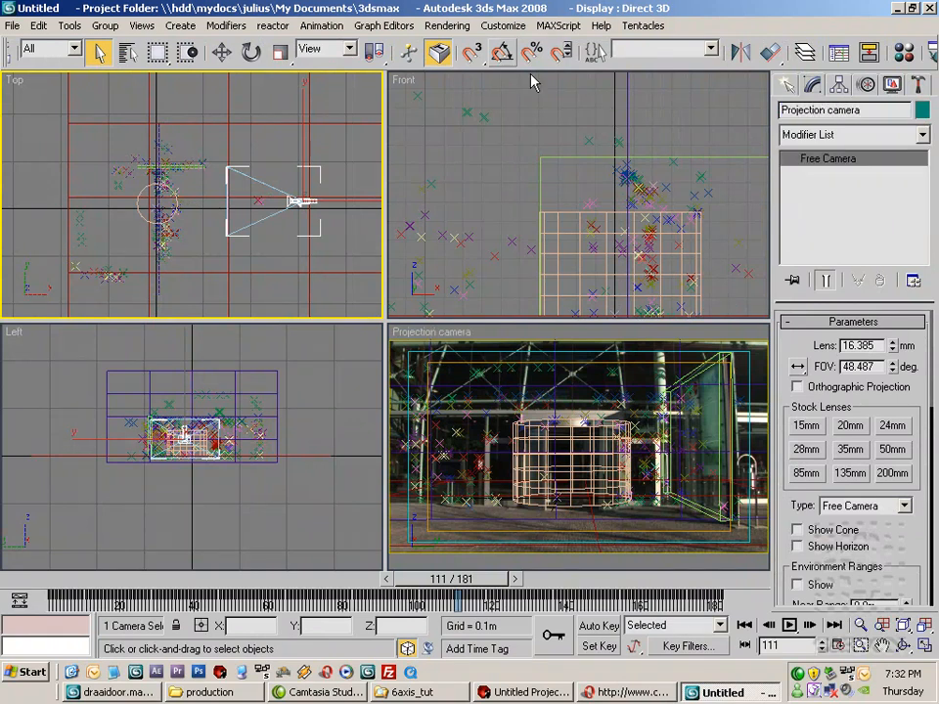
right_click(503, 373)
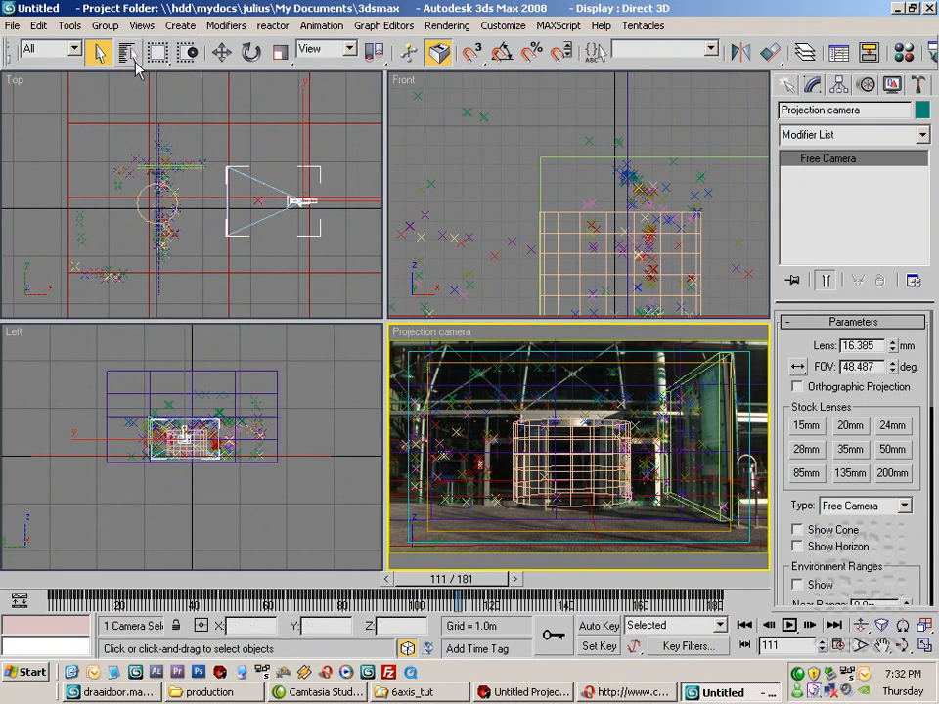
Select all scene objects and assign the camera-projection material to them
left_click(139, 208)
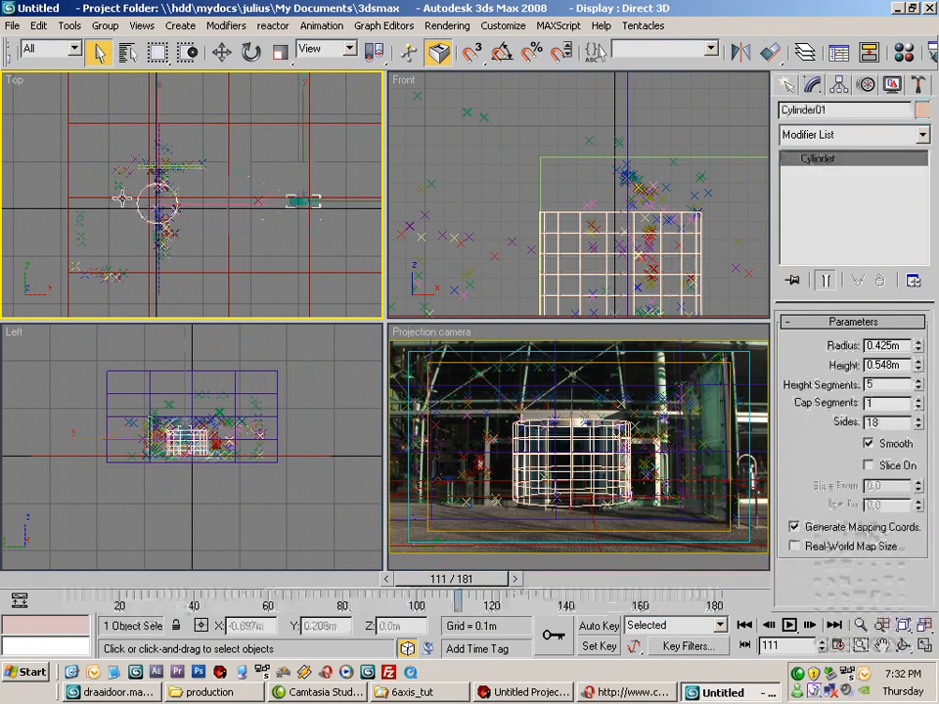
left_click(122, 198, "ctrl")
left_click(195, 166, "alt")
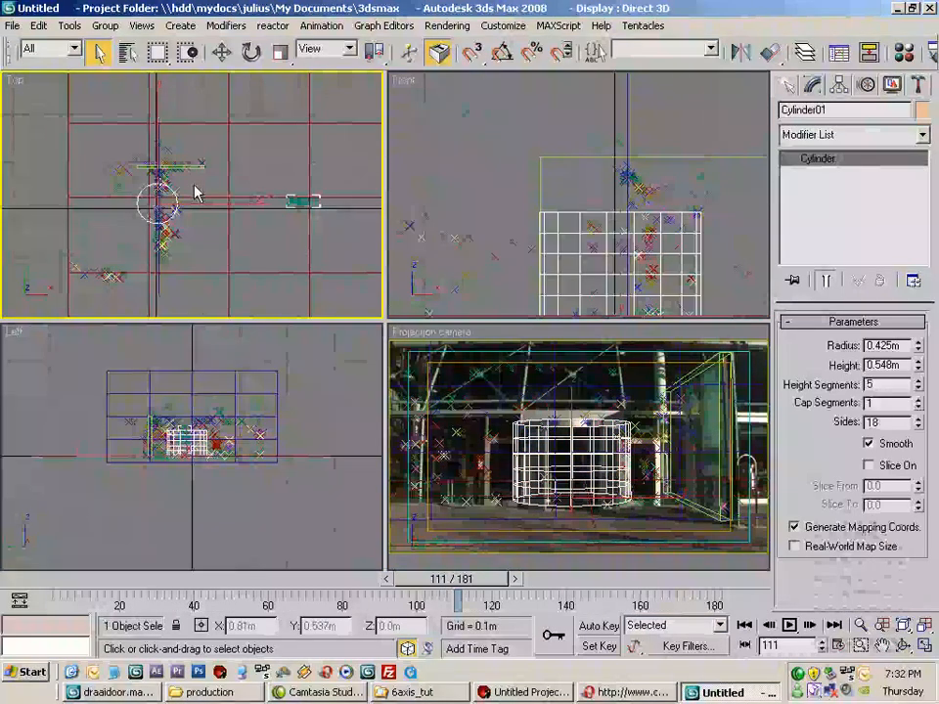
key("ctrl+a")
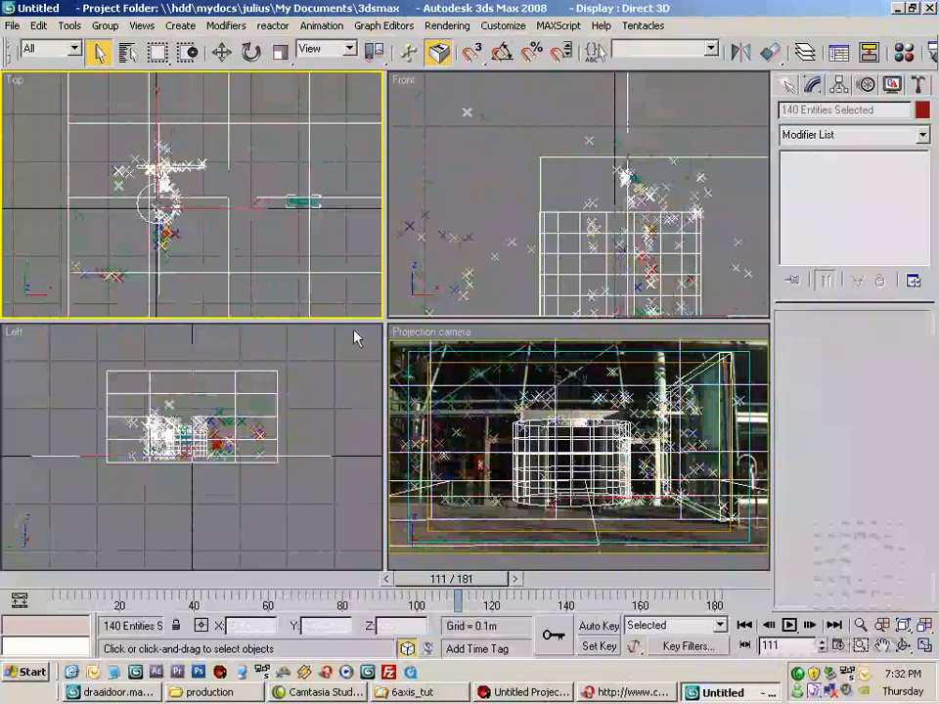
key("m")
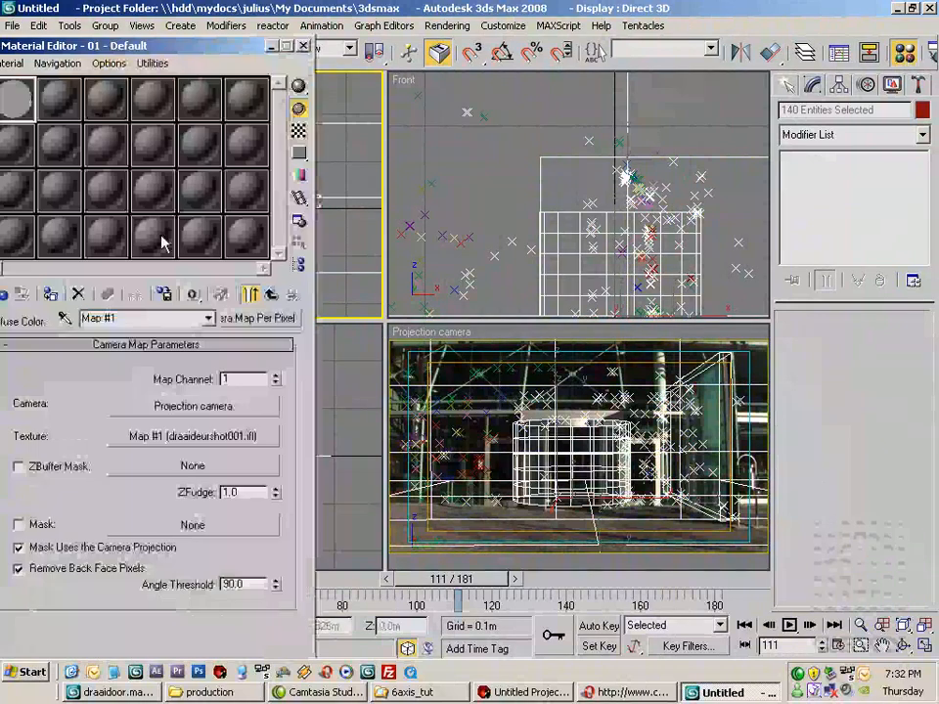
left_click(52, 298)
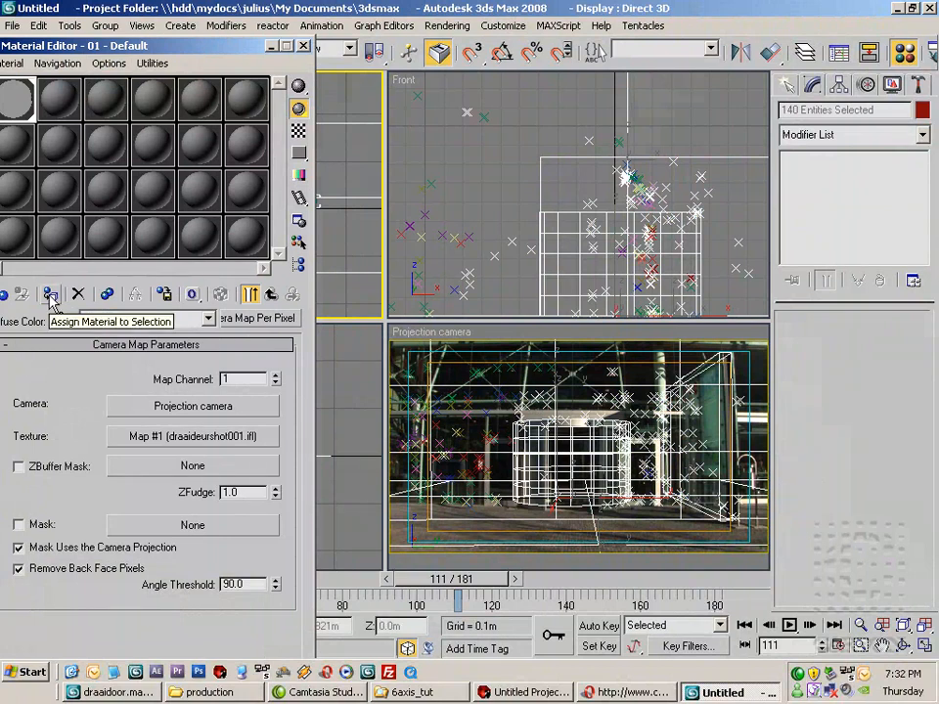
left_click(303, 46)
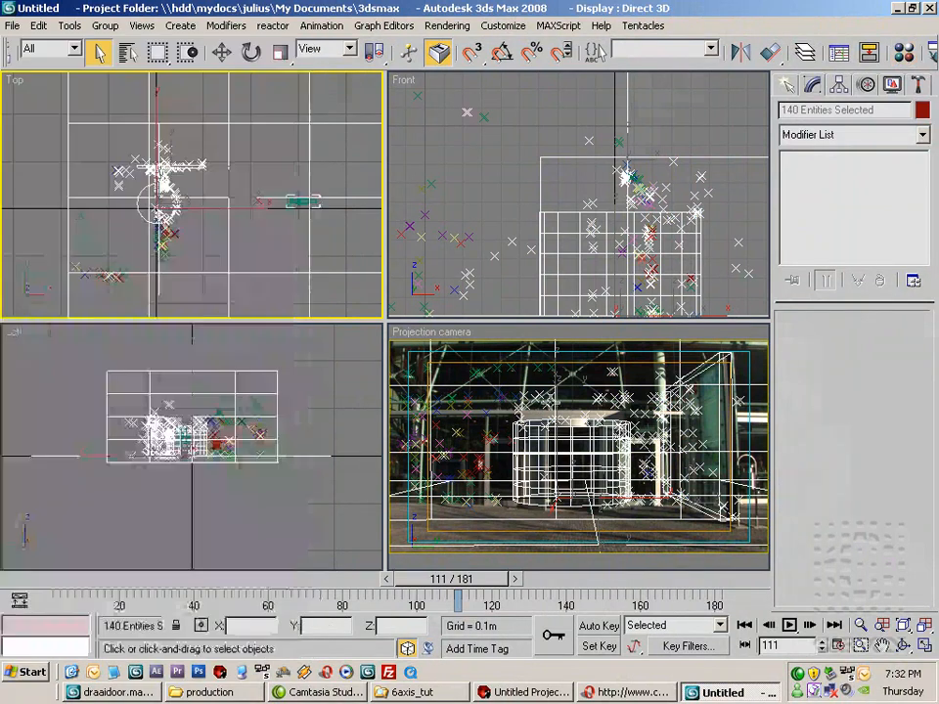
Render the projection camera view at frame 111 to inspect the projected footage on the geometry
left_click_drag(715, 66, 596, 54)
left_click(925, 53)
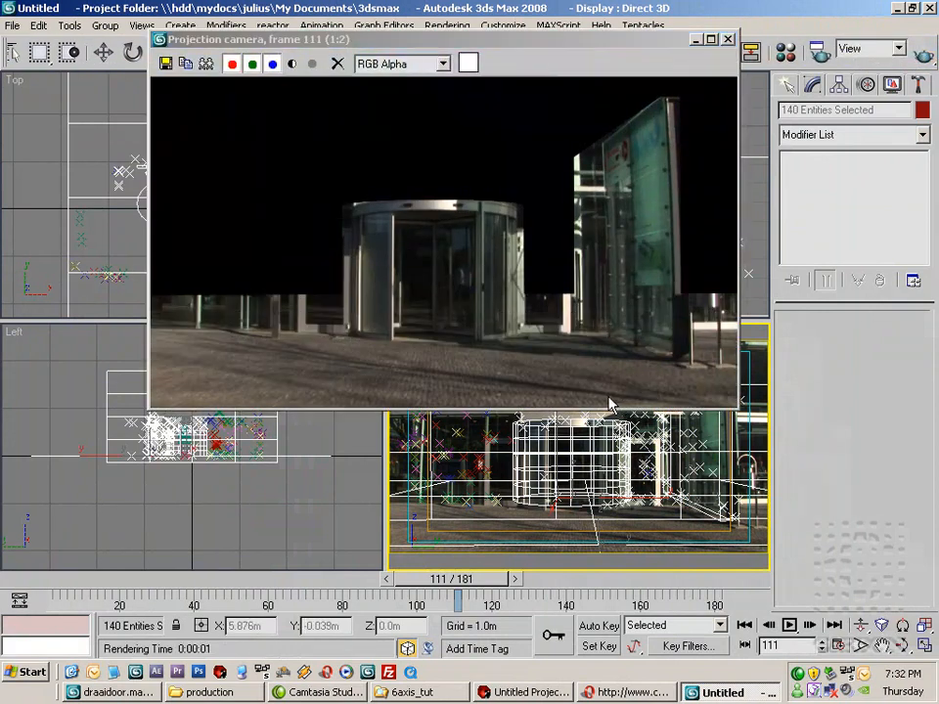
left_click_drag(600, 46, 478, 42)
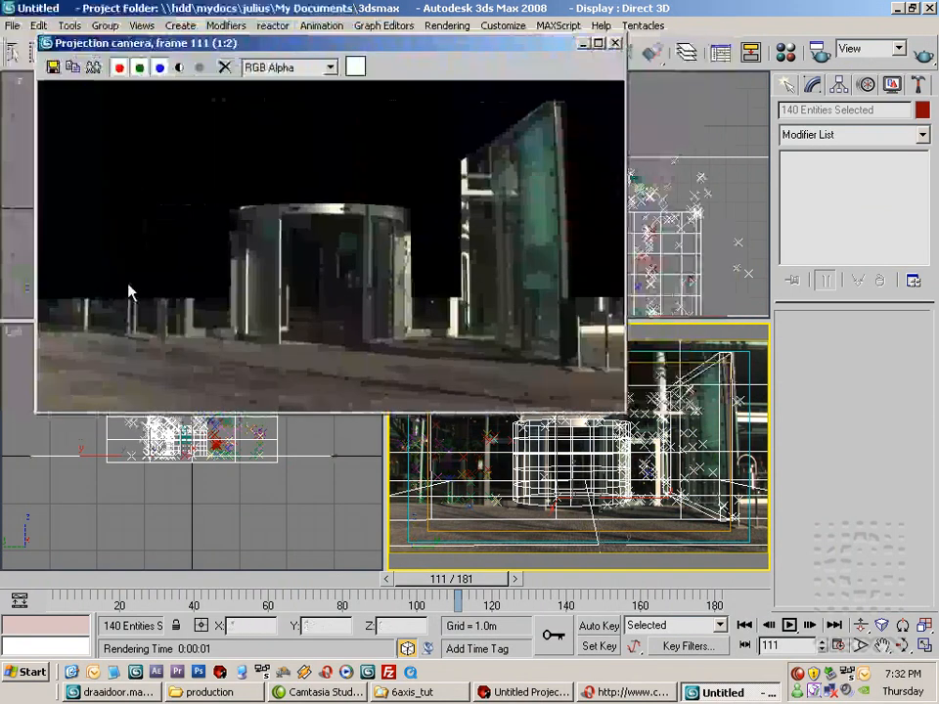
left_click(615, 43)
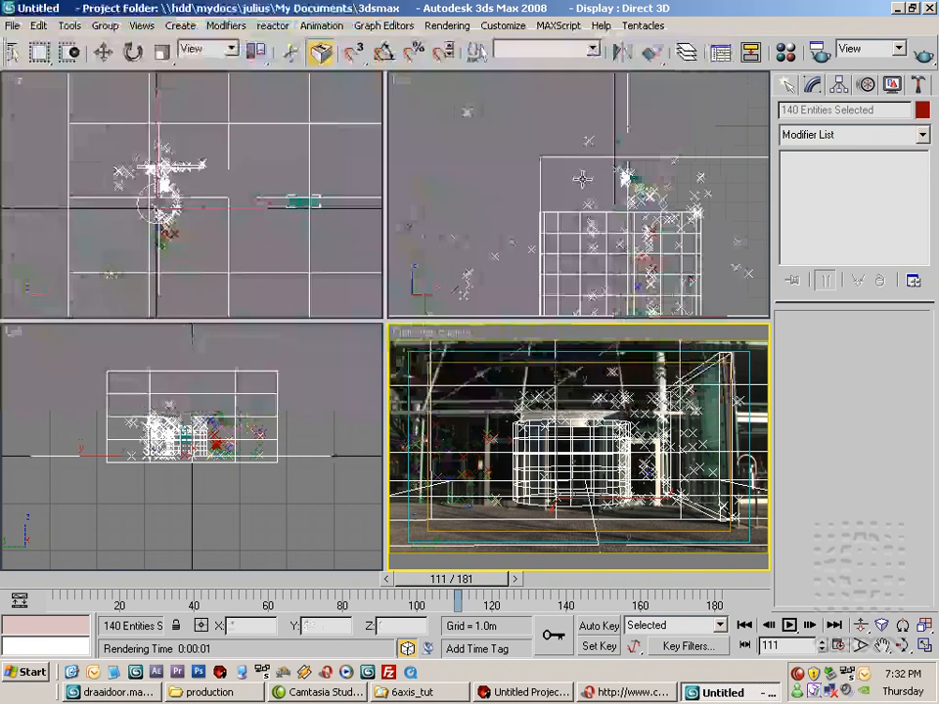
Rotate the large back wall plane about the vertical axis to a Z rotation of about 90.2 degrees so it faces the camera
left_click(583, 179)
scroll(597, 171, "down", 5)
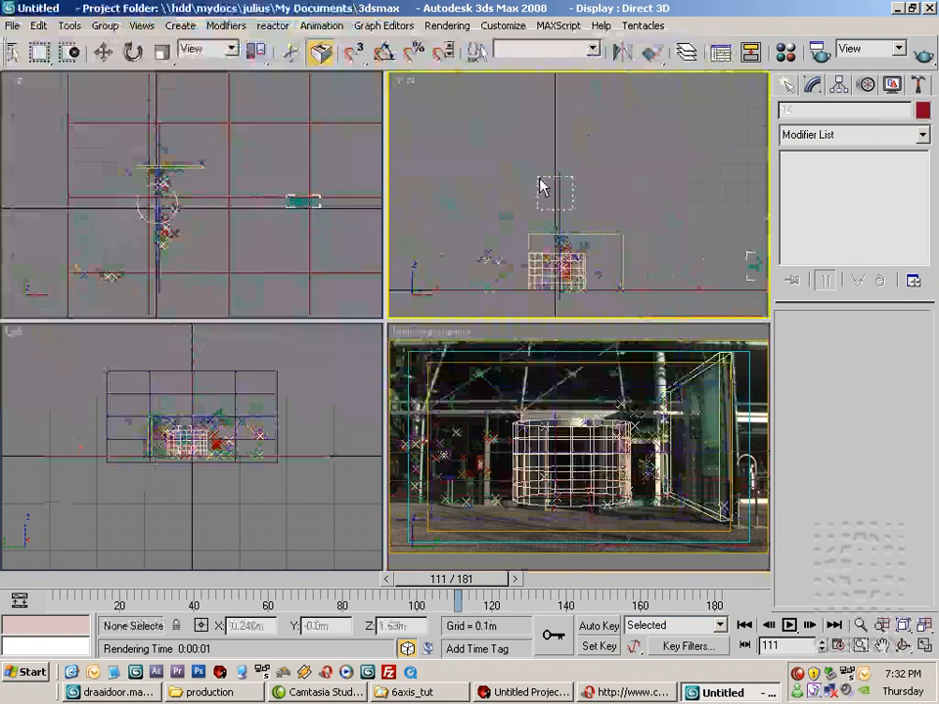
left_click(570, 213)
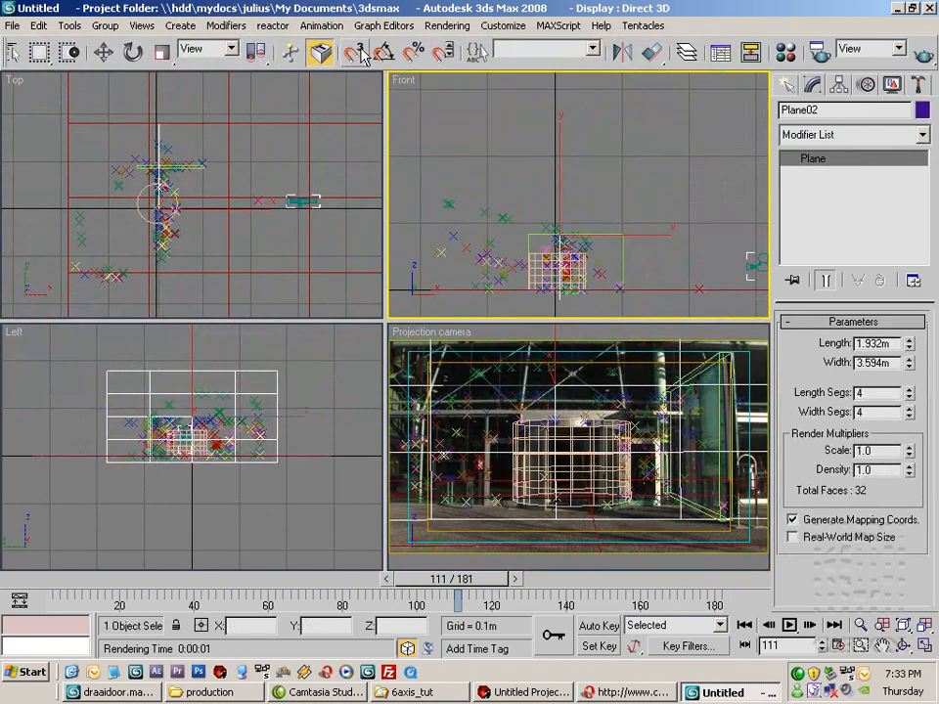
left_click(133, 51)
right_click(216, 153)
left_click_drag(224, 130, 262, 541)
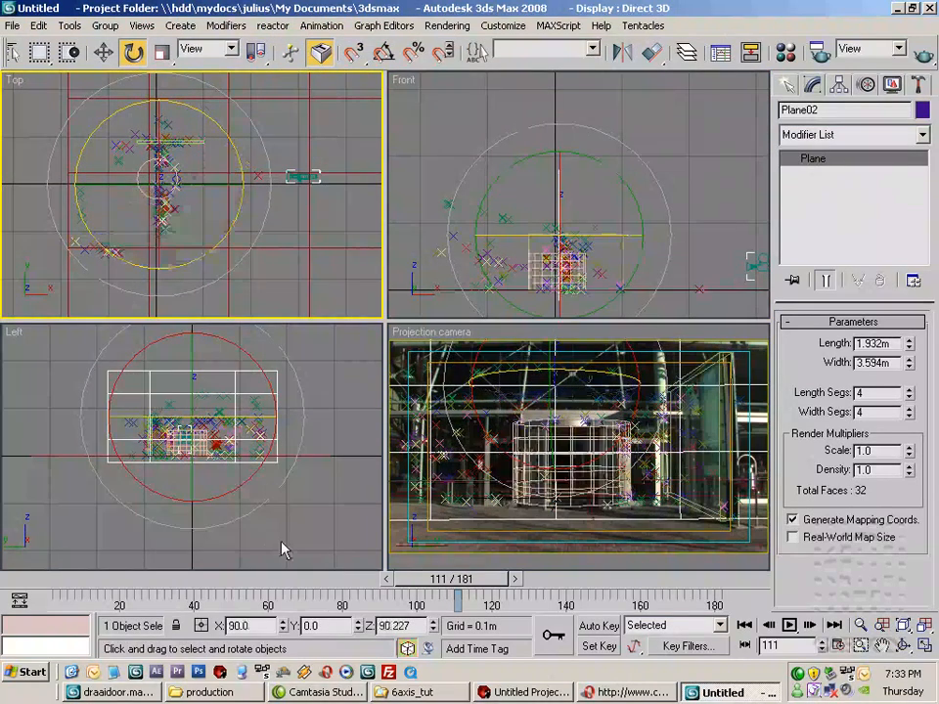
Render the projection camera view to check the rotated back wall plane
right_click(629, 459)
left_click(925, 53)
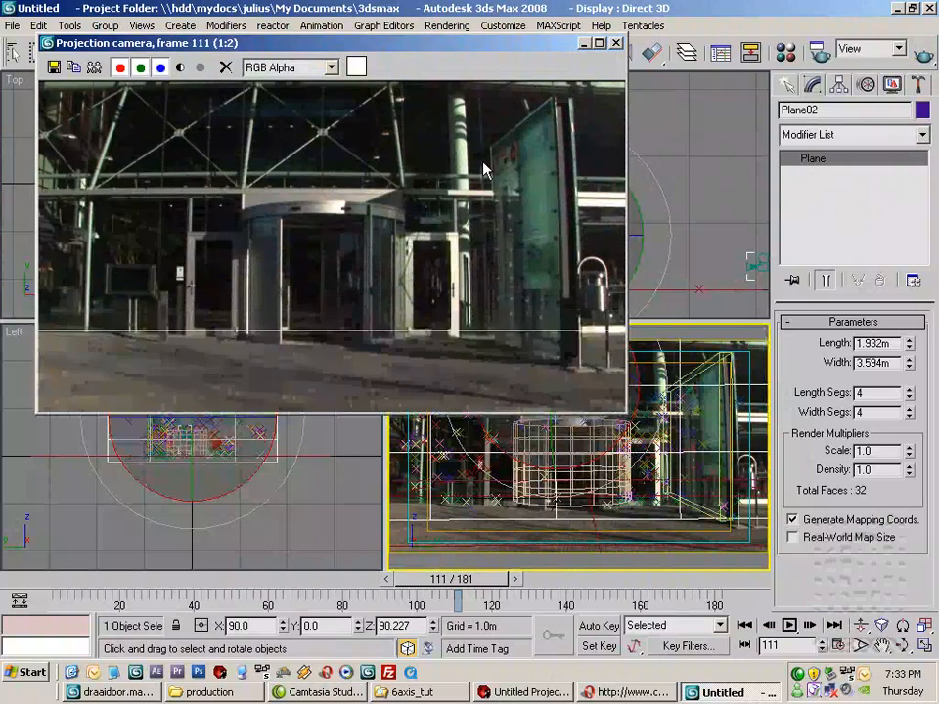
left_click(618, 45)
Move the back wall plane along X towards the camera to about 0.185 m, in line with the tracking points
right_click(207, 216)
scroll(206, 212, "up", 3)
mouse_move(205, 209)
middle_mouse_down()
mouse_move(281, 258)
mouse_move(244, 162)
mouse_move(211, 222)
middle_mouse_up()
scroll(243, 182, "up", 2)
left_click_drag(250, 222, 246, 214)
left_click(102, 51)
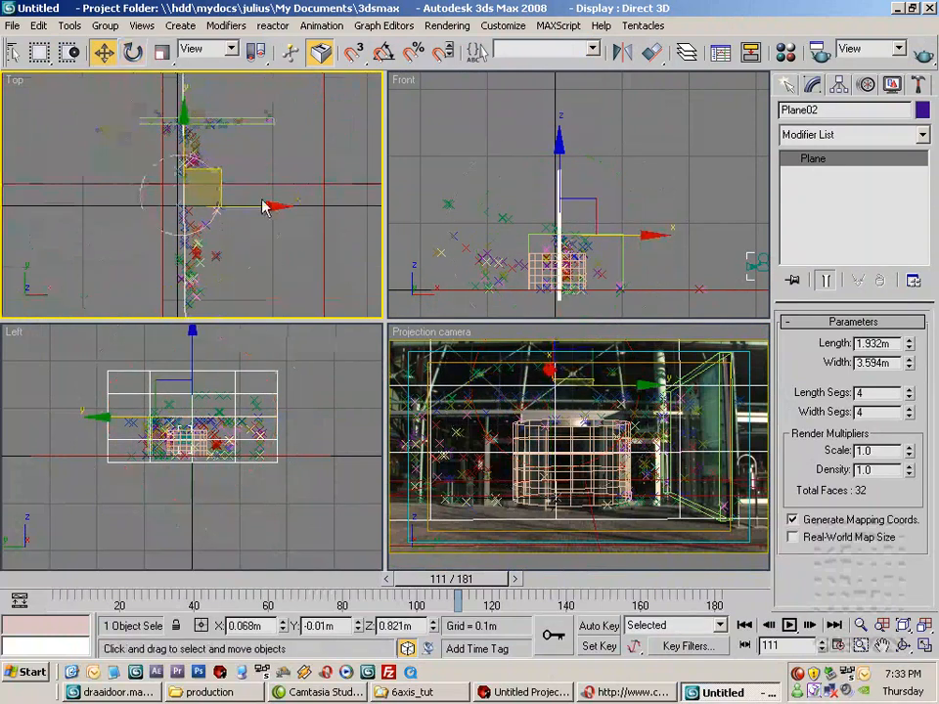
left_click_drag(280, 203, 265, 222)
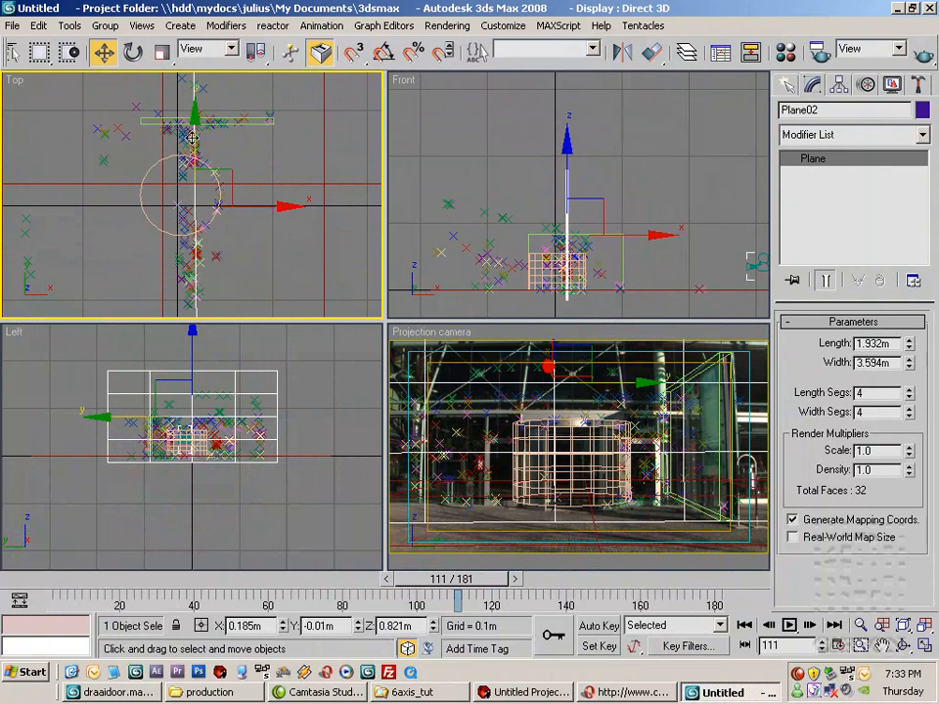
middle_click_drag(227, 248, 172, 197)
middle_click_drag(125, 151, 158, 169)
Render the projection camera view again to check the repositioned back wall plane
right_click(647, 352)
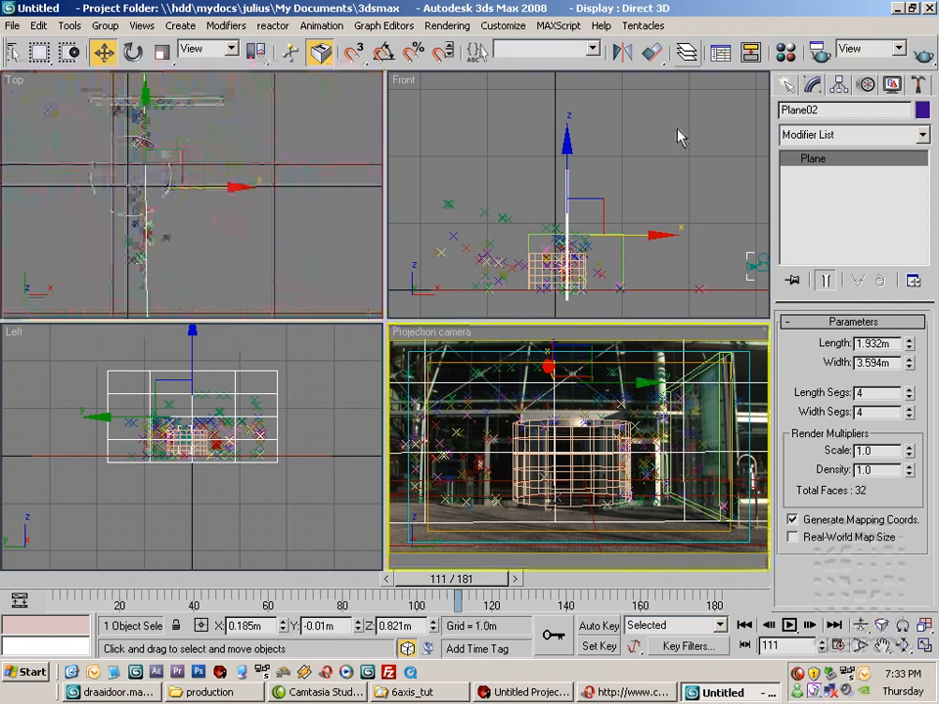
left_click(922, 56)
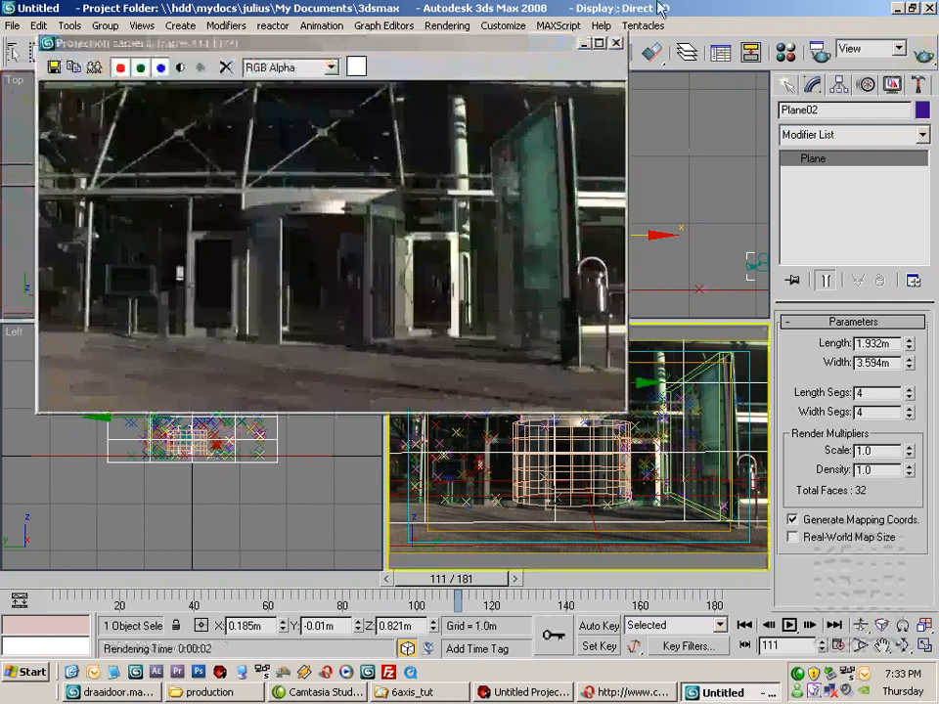
left_click_drag(577, 47, 597, 70)
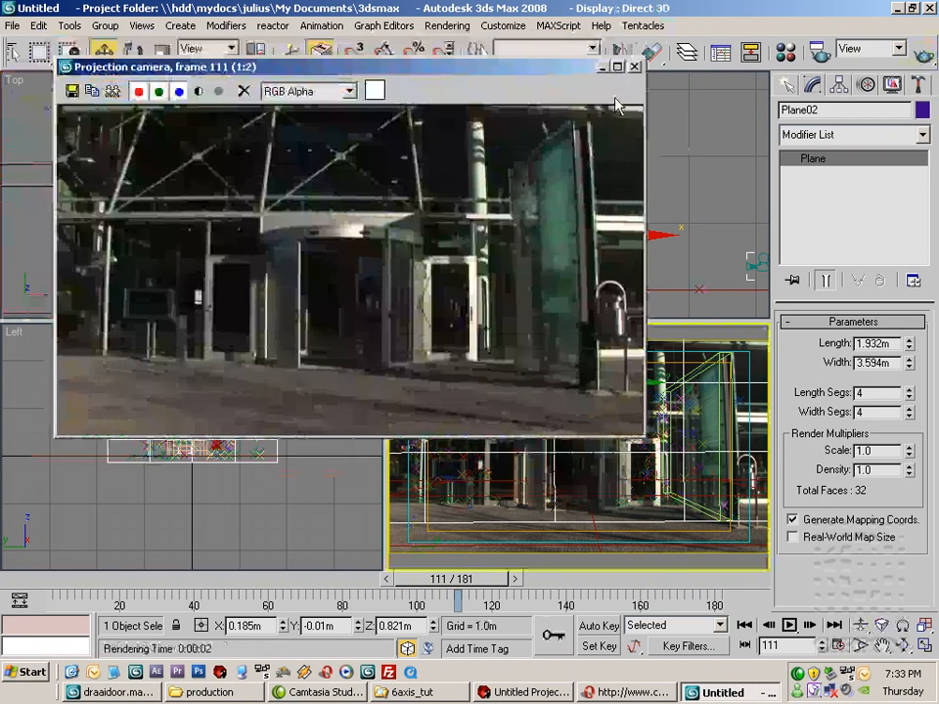
left_click(634, 68)
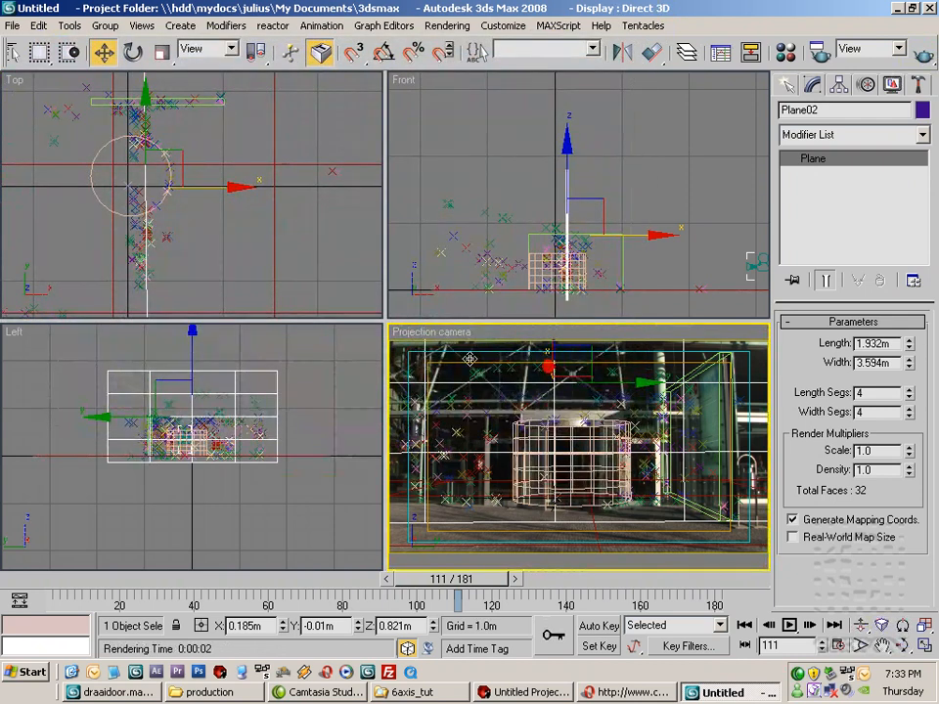
Change the projection camera viewport to a shaded Perspective view with the background footage hidden
right_click(310, 380)
right_click(425, 372)
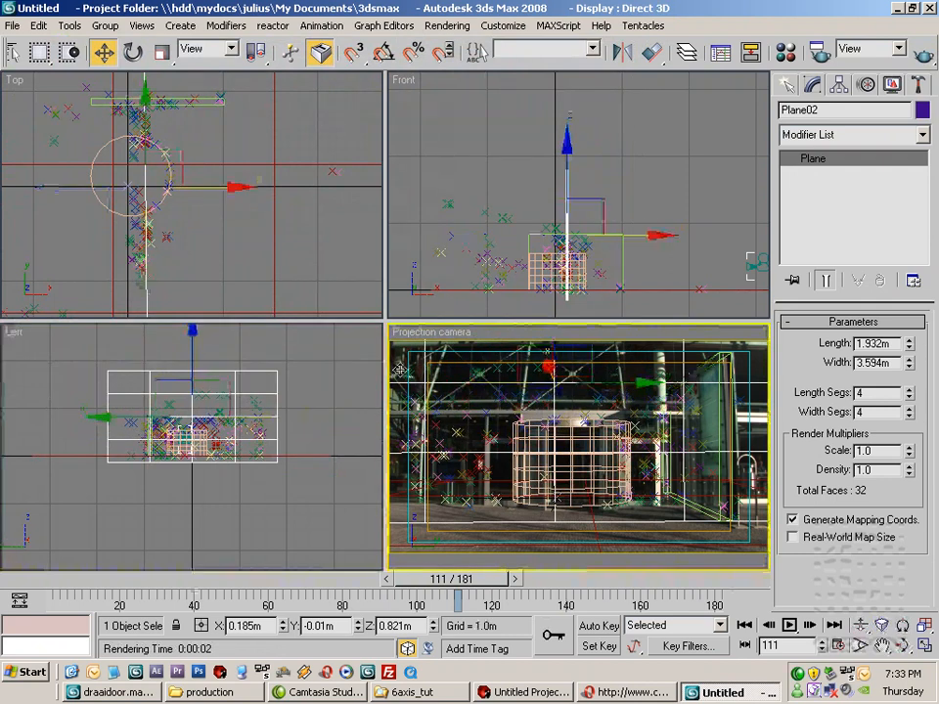
right_click(437, 334)
mouse_move(456, 344)
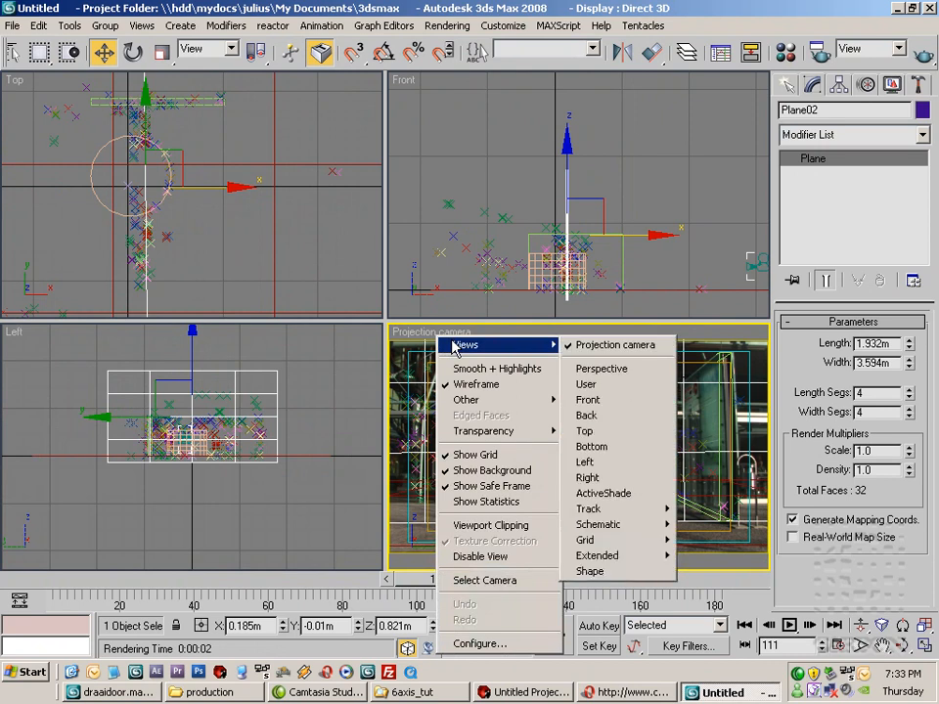
left_click(626, 369)
middle_click_drag(612, 394, 598, 484, "alt")
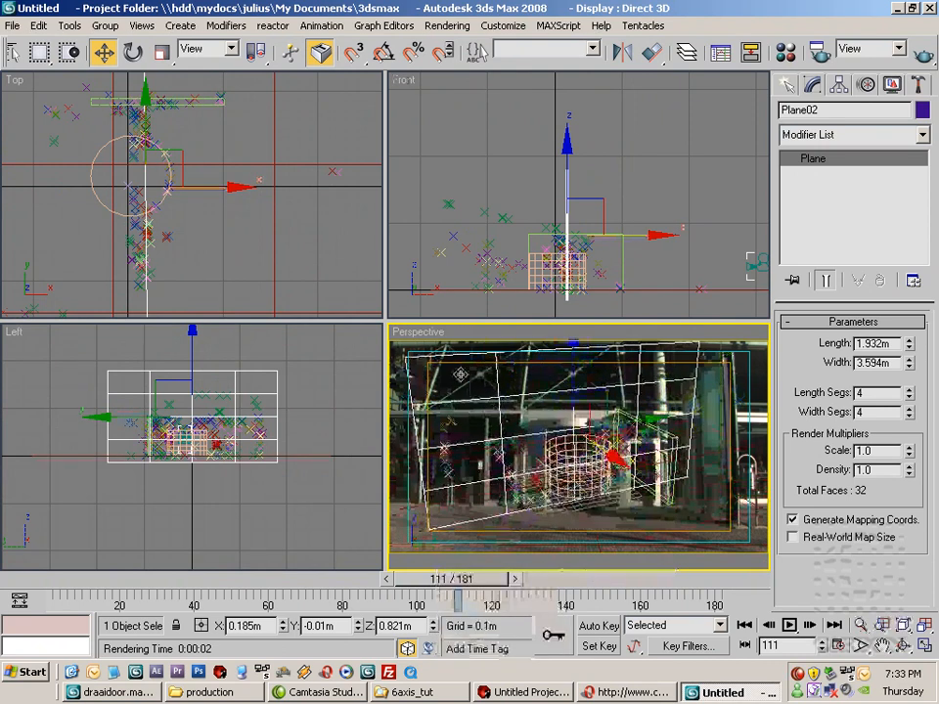
right_click(419, 333)
left_click(445, 476)
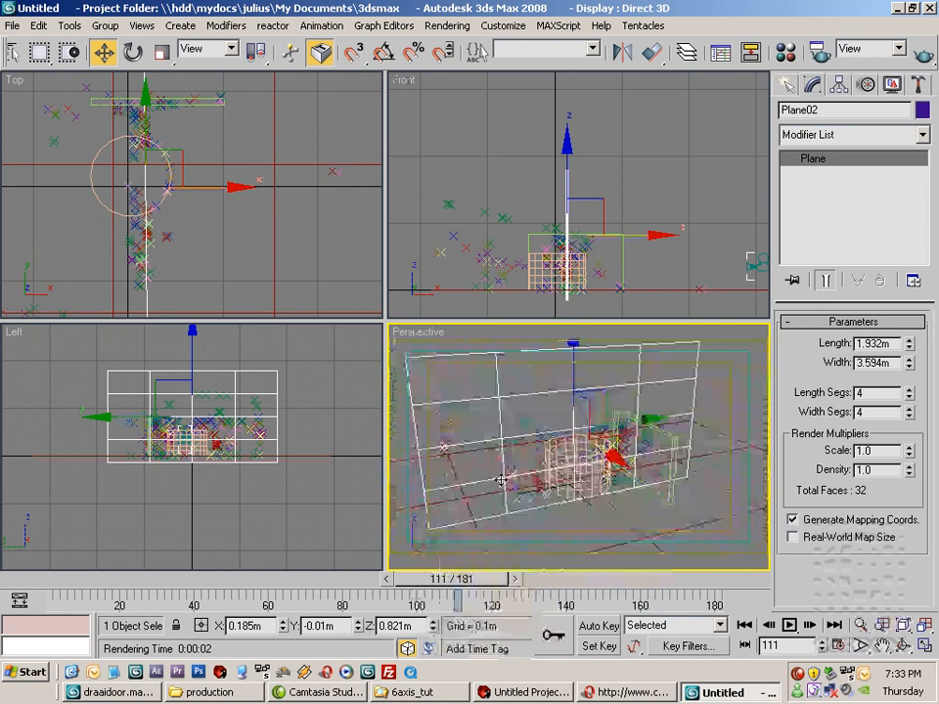
key("F3")
Render the Perspective view from an oblique angle to examine how the footage projects onto the planes and cylinder
mouse_move(548, 419)
middle_mouse_down("alt")
mouse_move(581, 426)
mouse_move(589, 466)
mouse_move(613, 457)
mouse_move(620, 419)
mouse_move(593, 420)
middle_mouse_up("alt")
left_click(925, 52)
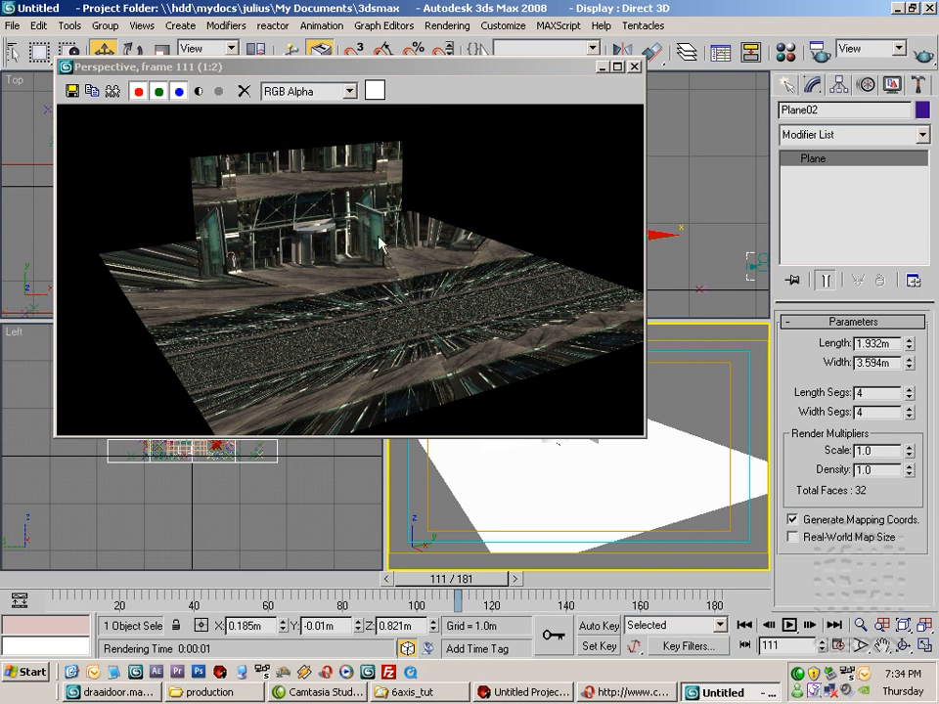
mouse_move(577, 69)
left_mouse_down()
mouse_move(573, 102)
mouse_move(572, 88)
left_mouse_up()
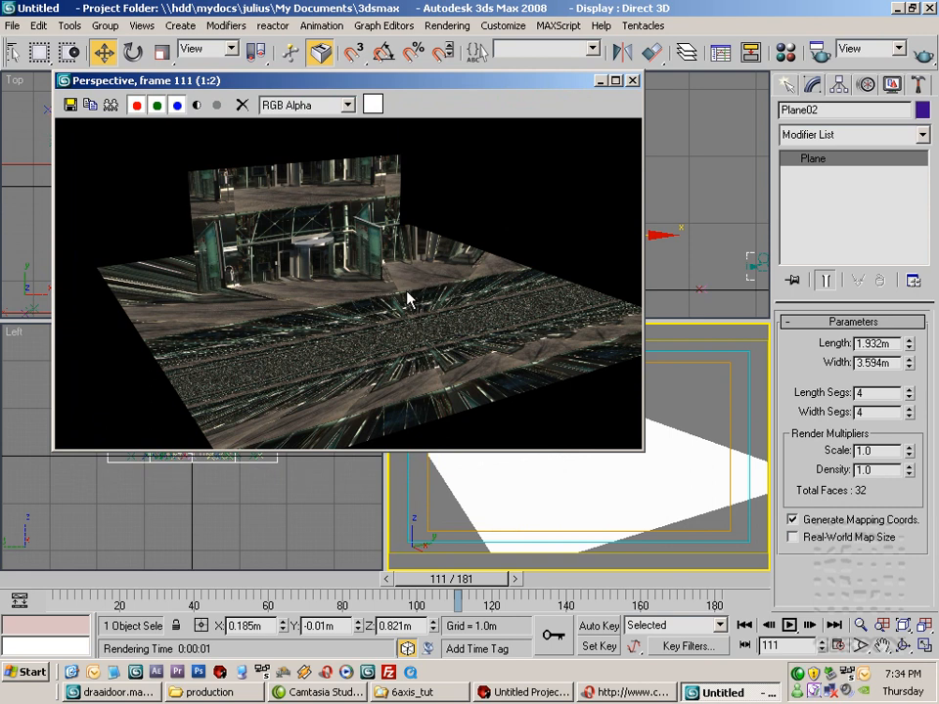
Turn on U and V mirroring for the draaideurshot001.ifl bitmap inside the camera map texture
left_click(785, 56)
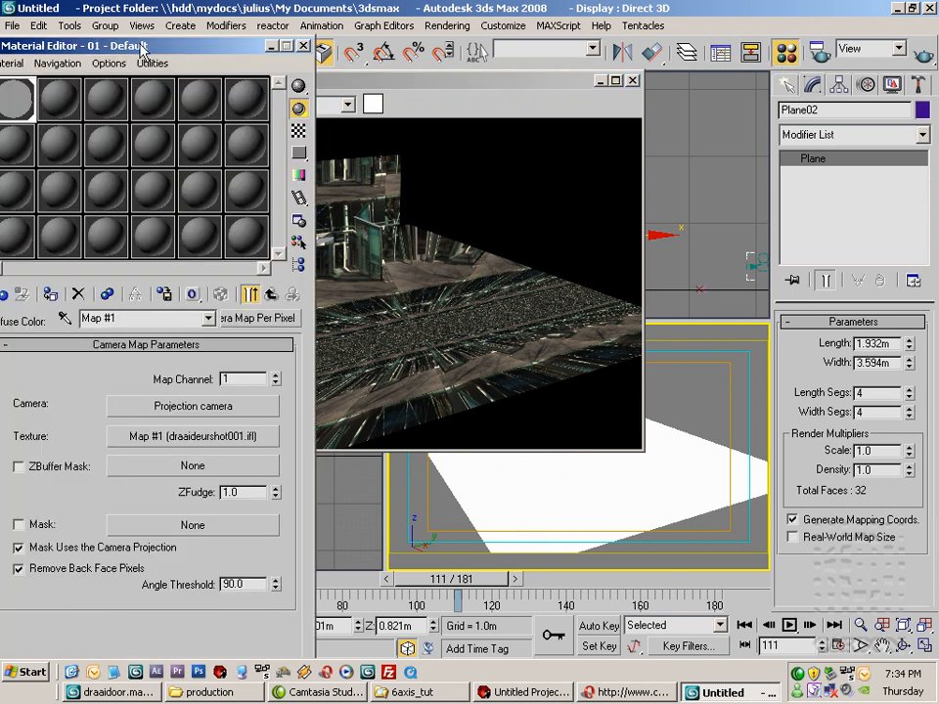
left_click_drag(167, 51, 241, 45)
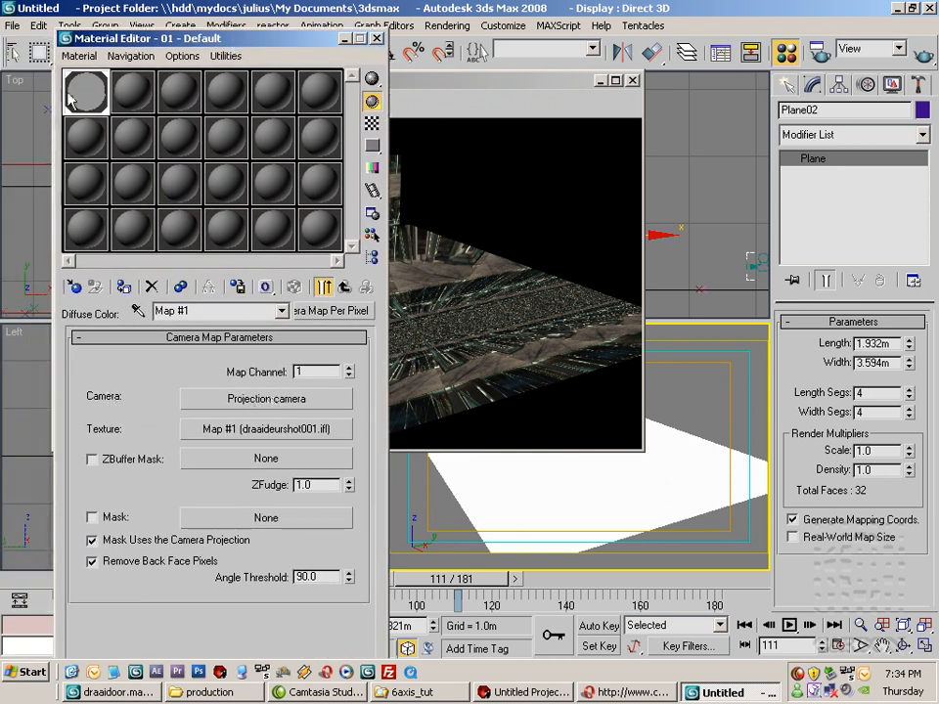
left_click_drag(167, 44, 145, 27)
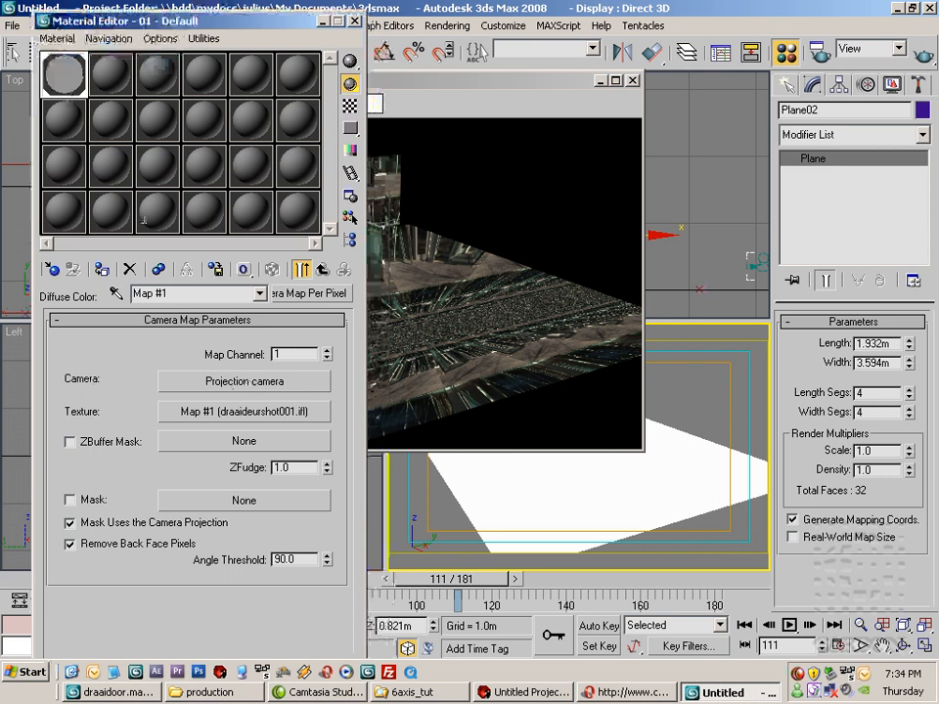
left_click(205, 412)
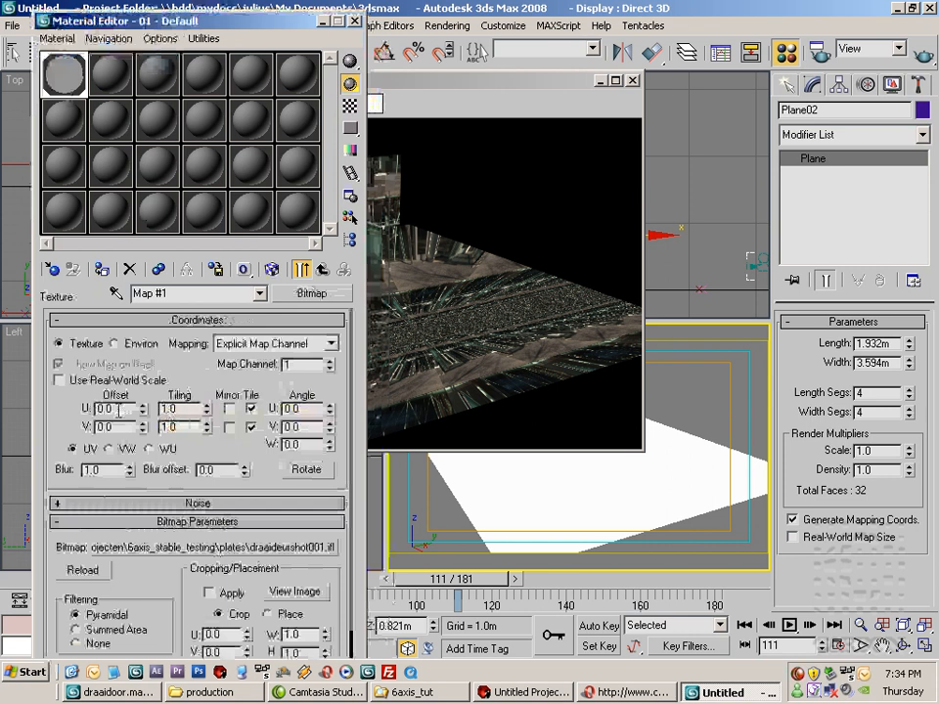
left_click(230, 411)
left_click(229, 427)
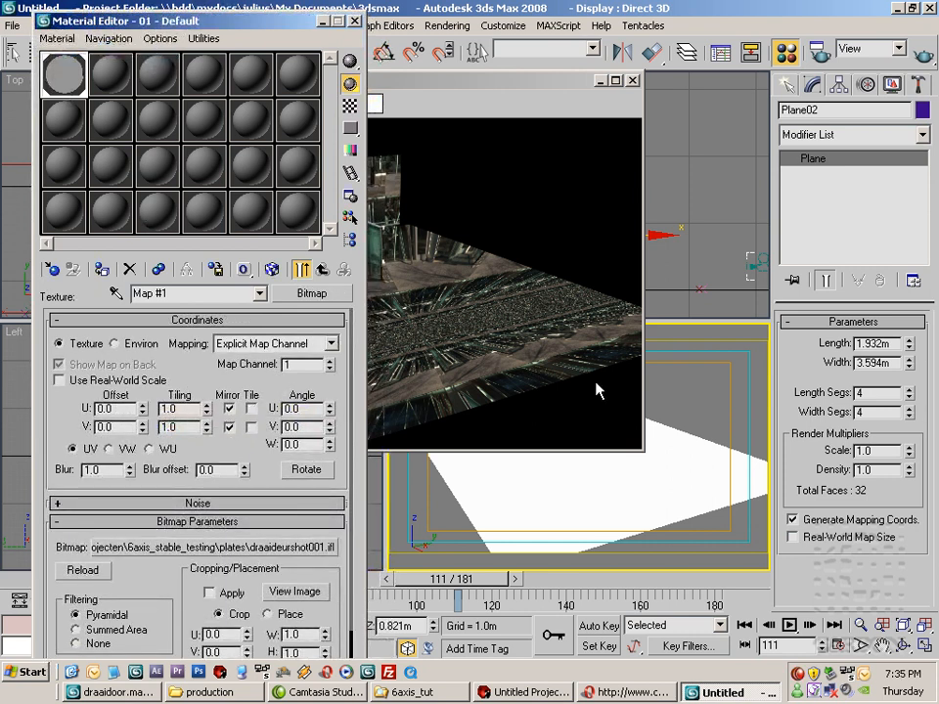
Switch back to the projection camera view and render it to check the mirrored footage texture
middle_click_drag(707, 380, 721, 485)
scroll(759, 507, "down", 2)
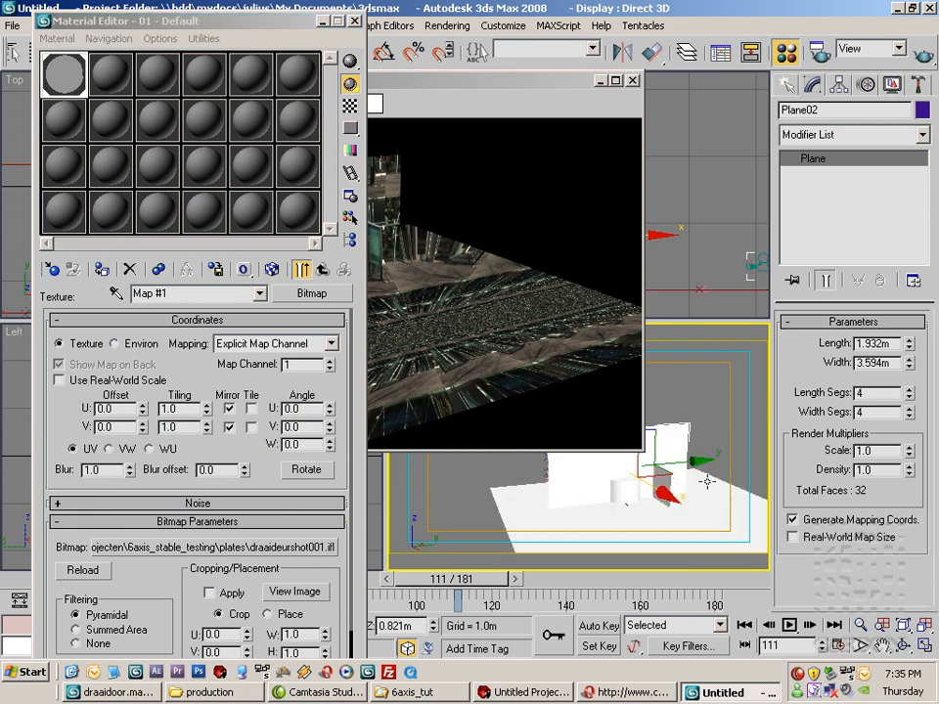
key("c")
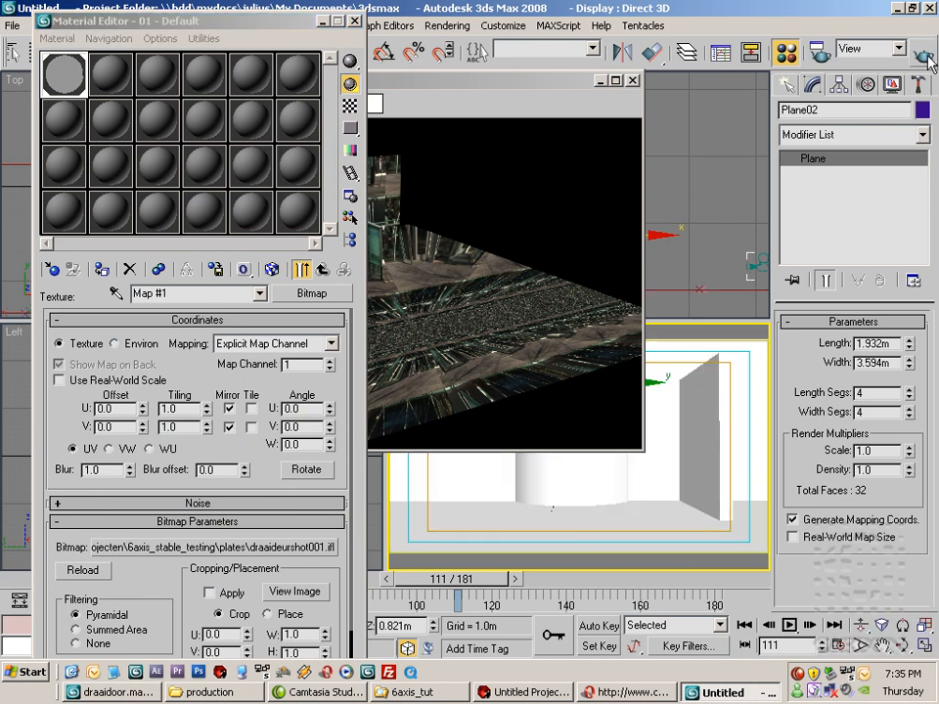
left_click(924, 55)
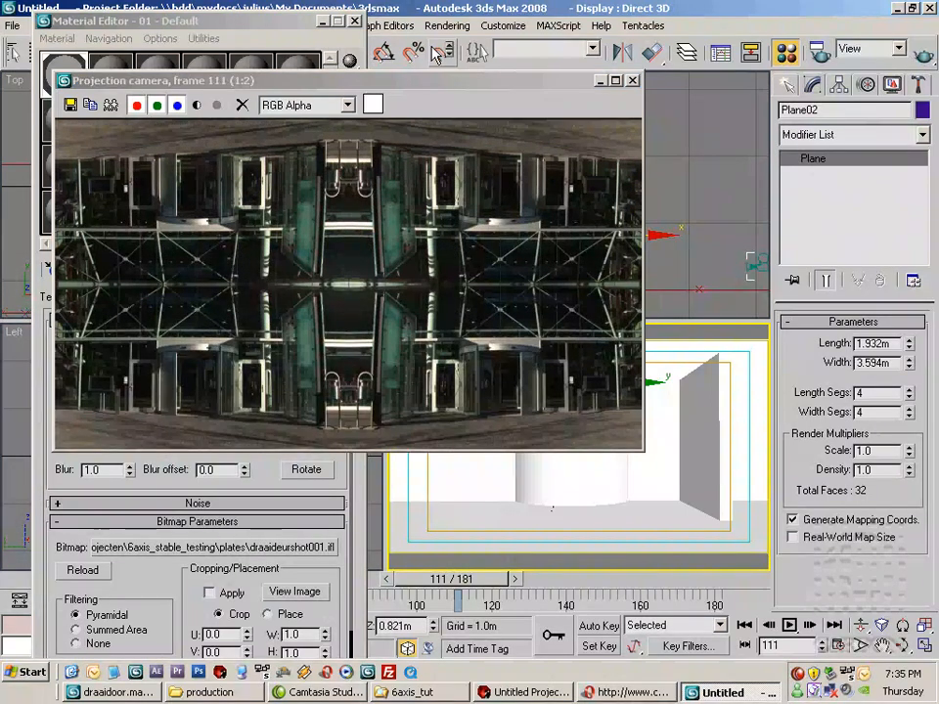
left_click_drag(433, 84, 633, 99)
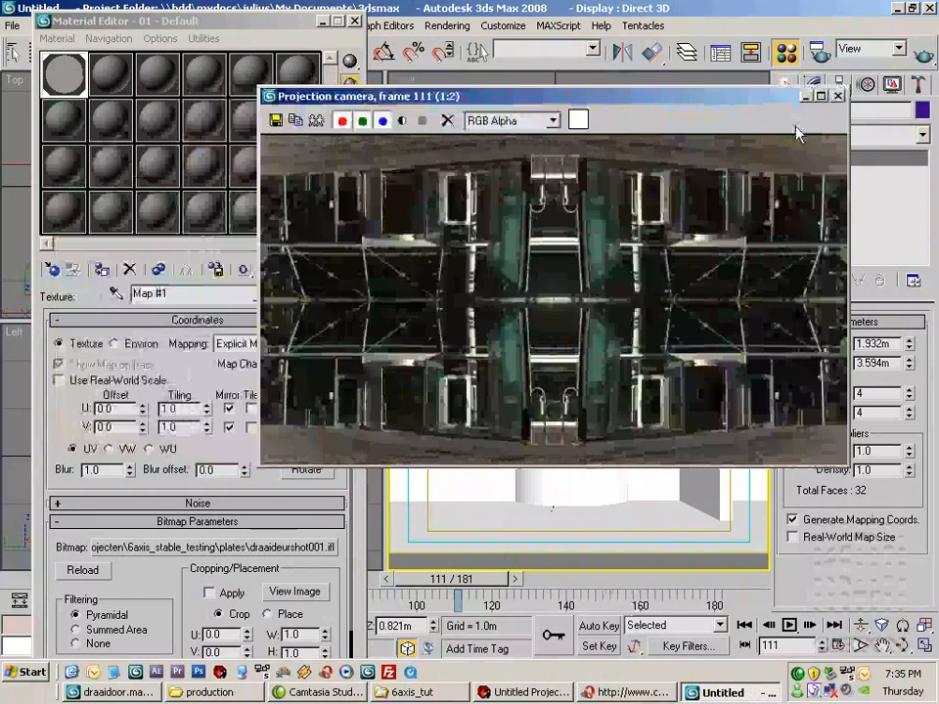
left_click(839, 96)
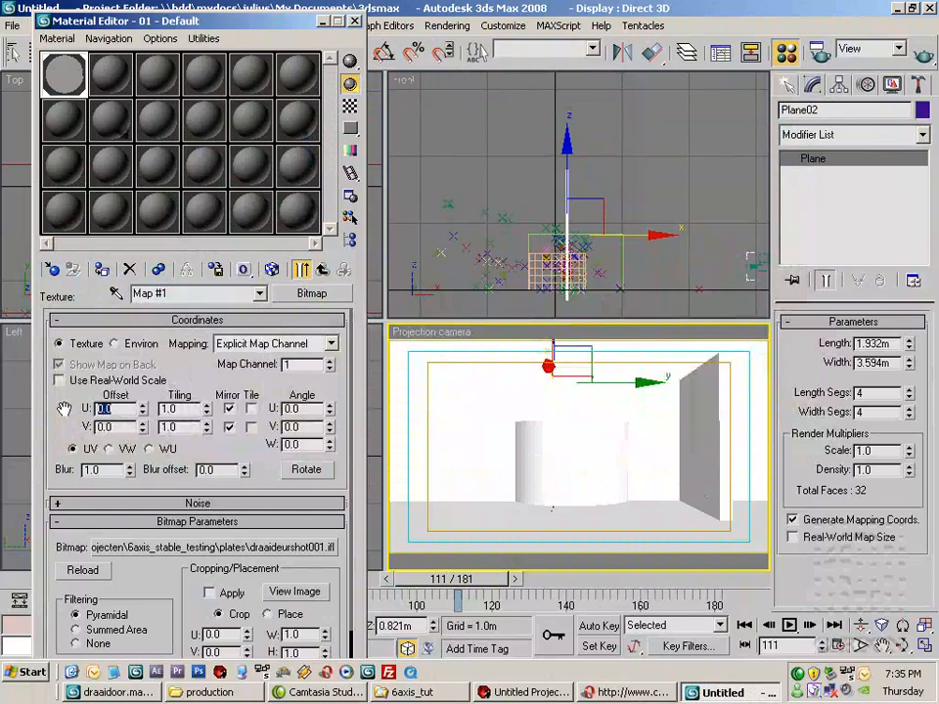
Set the bitmap's U and V offset and tiling to 0.5 and test-render the projection camera view
key("Tab")
type(".5")
key("Tab")
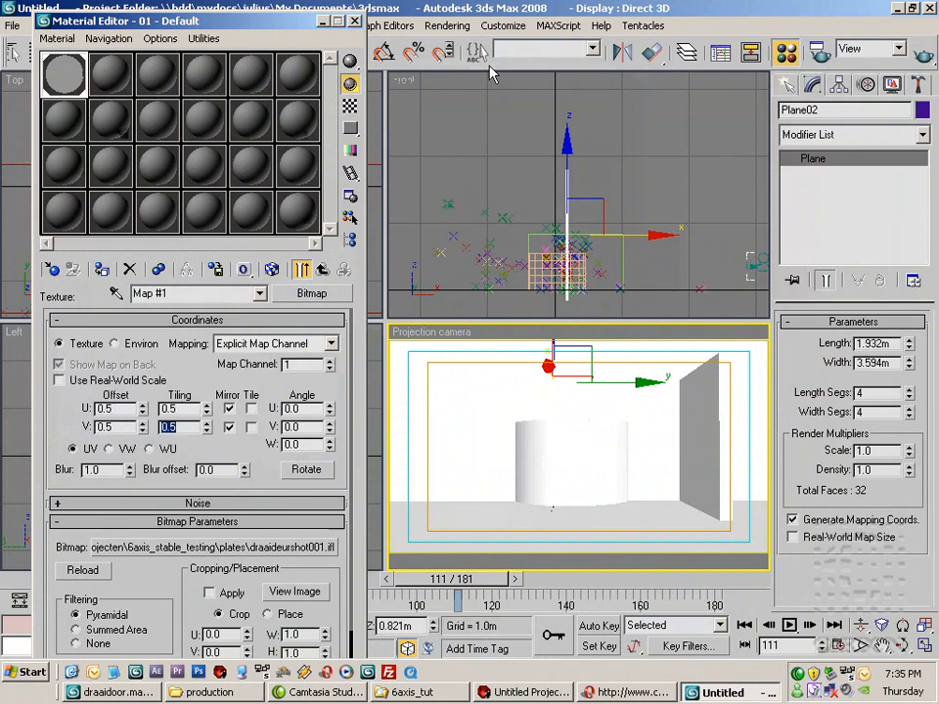
left_click(925, 56)
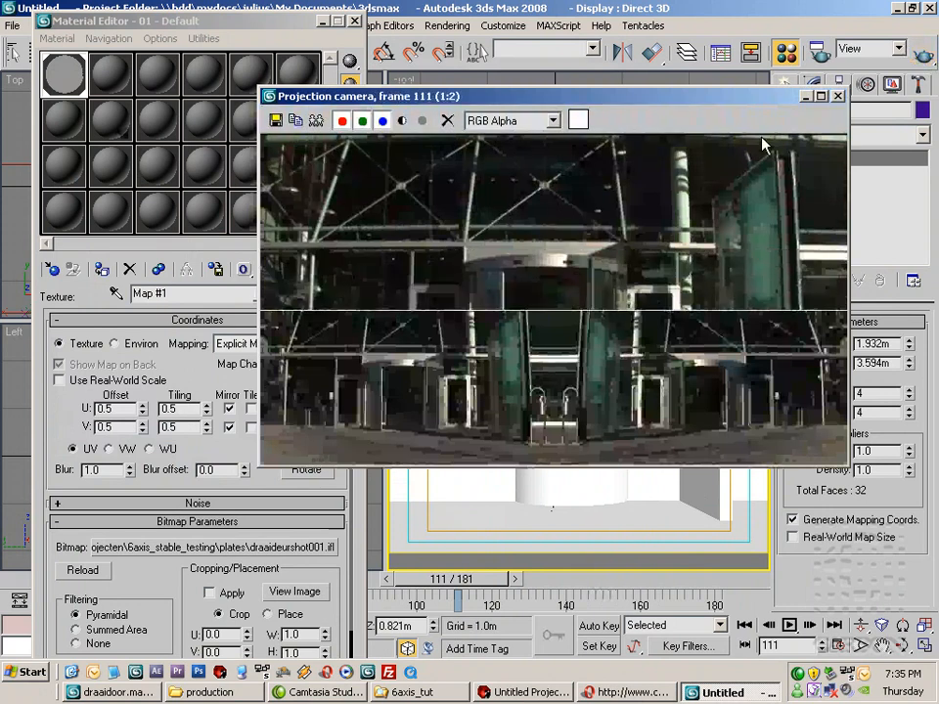
left_click(838, 97)
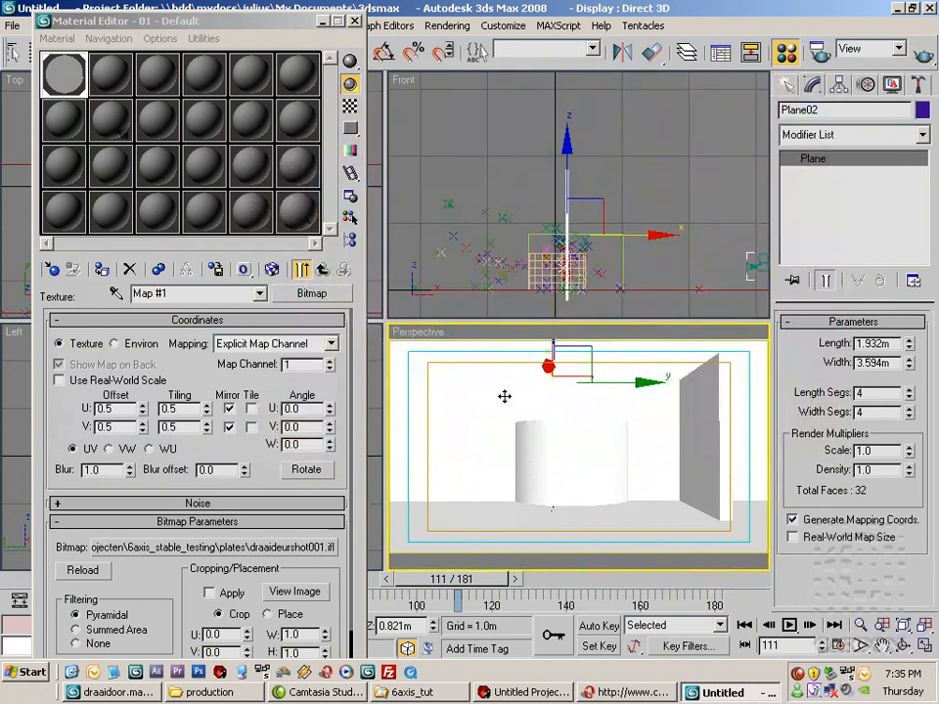
Render a pulled-back Perspective view to examine how the mirrored footage extends across the wall and floor planes
scroll(516, 410, "down", 4)
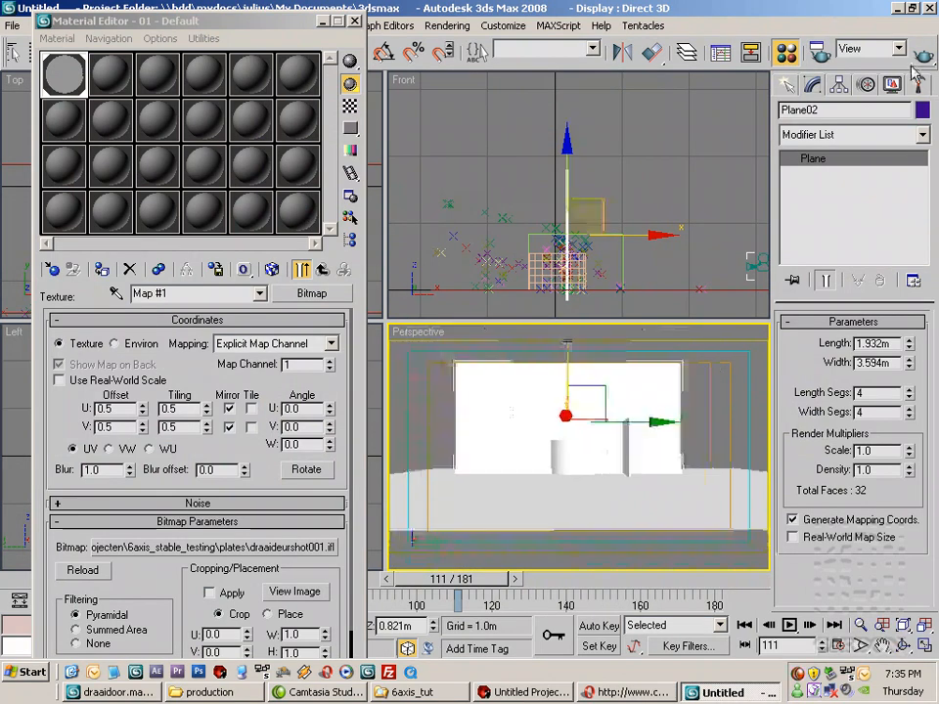
left_click(919, 51)
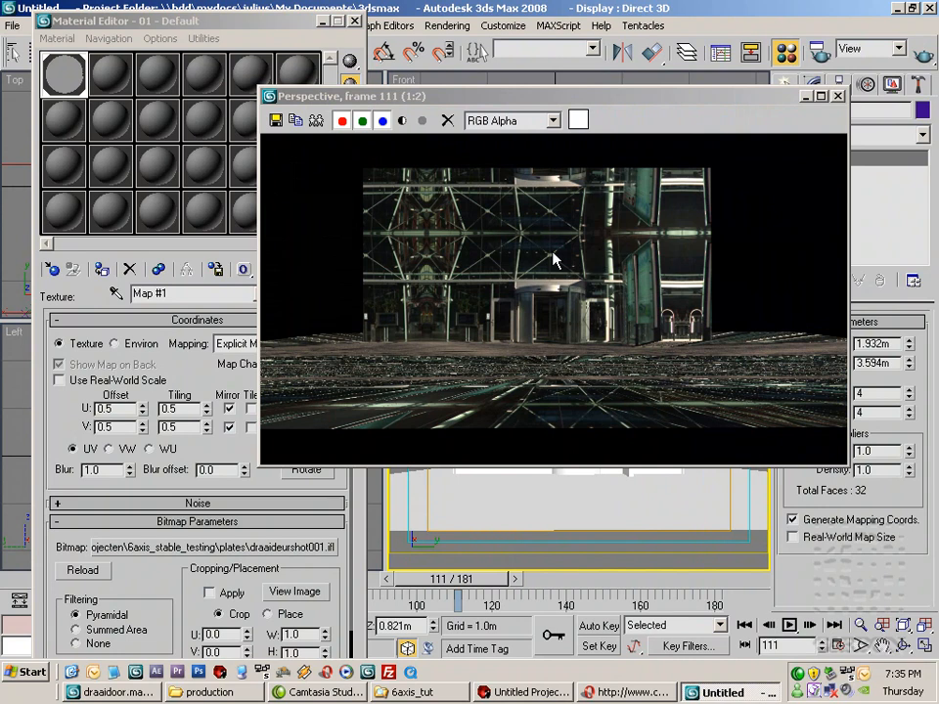
left_click_drag(761, 103, 680, 107)
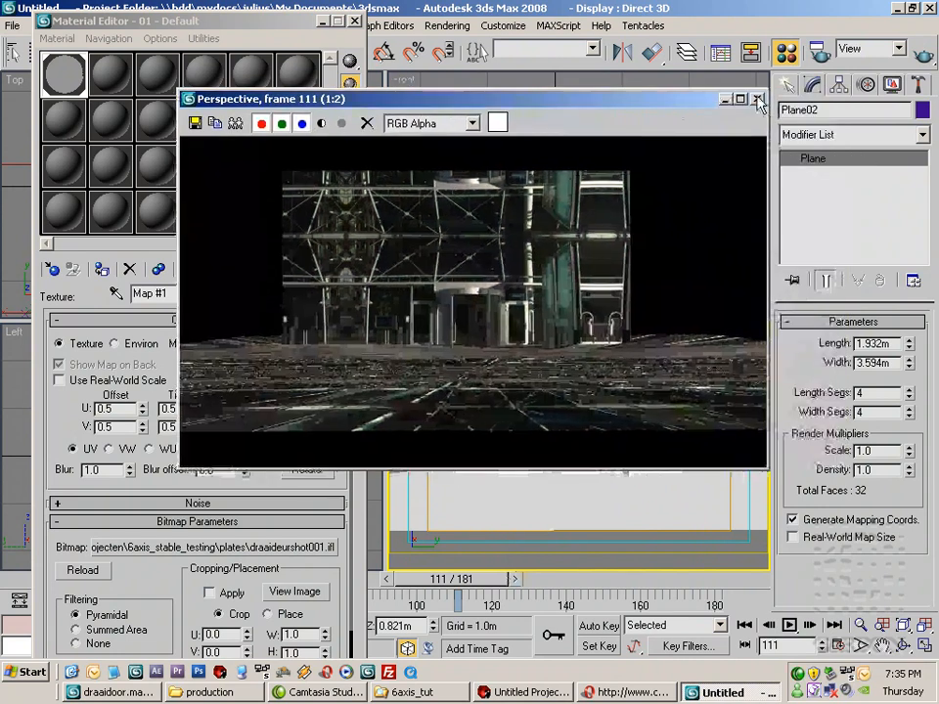
left_click(758, 100)
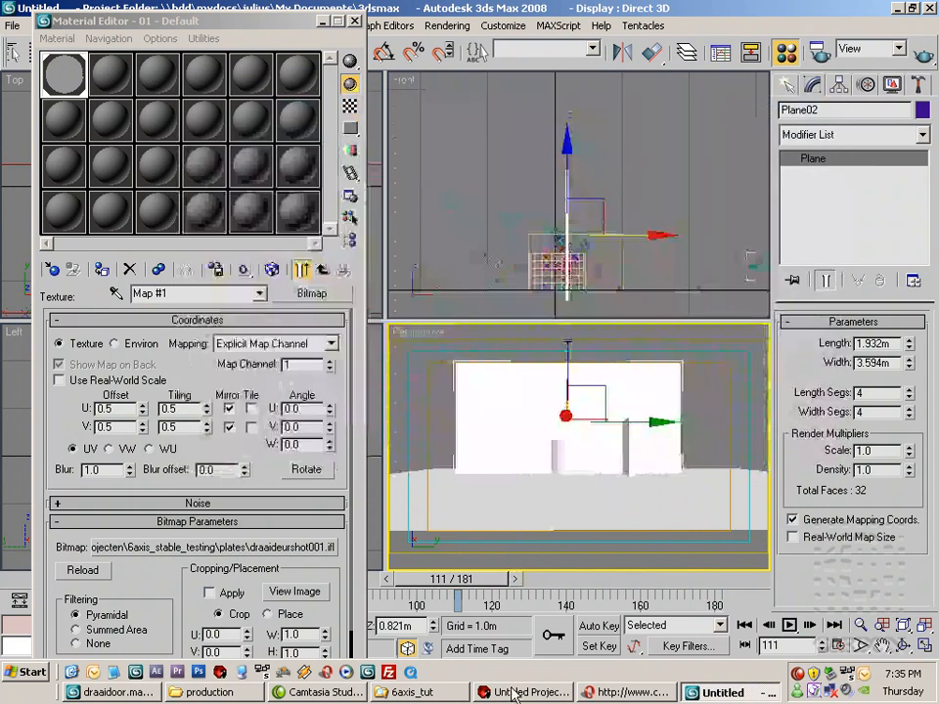
Close the Material Editor, go to frame 1 and look through the projection camera in the Perspective viewport
left_click(359, 24)
middle_click_drag(212, 427, 232, 446)
scroll(664, 237, "down", 3)
middle_click_drag(654, 238, 579, 222)
scroll(580, 222, "up", 3)
left_click(770, 627)
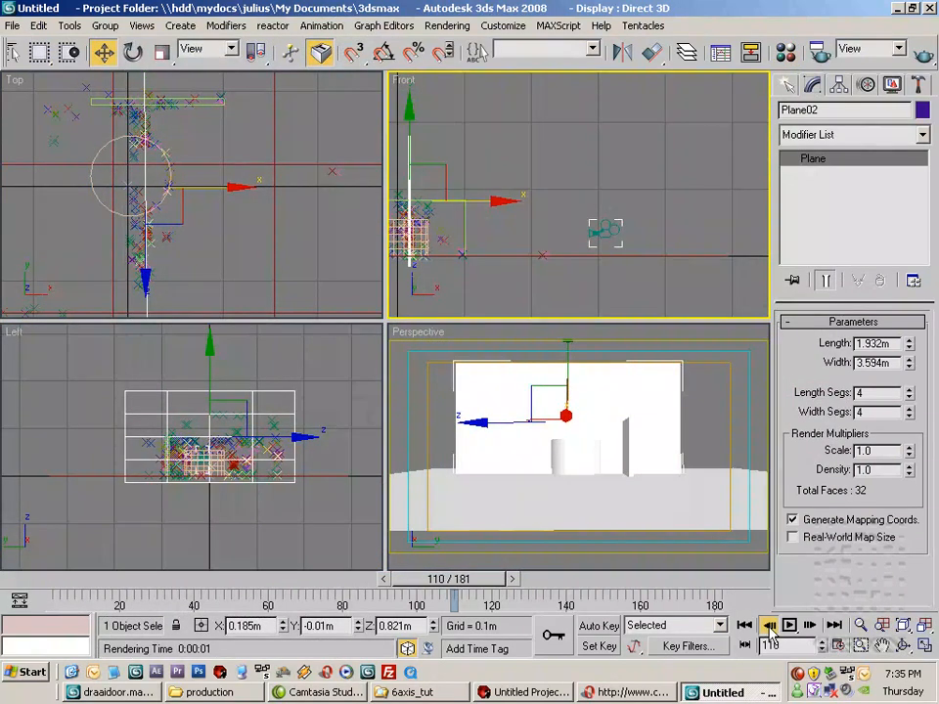
left_click(744, 626)
right_click(442, 383)
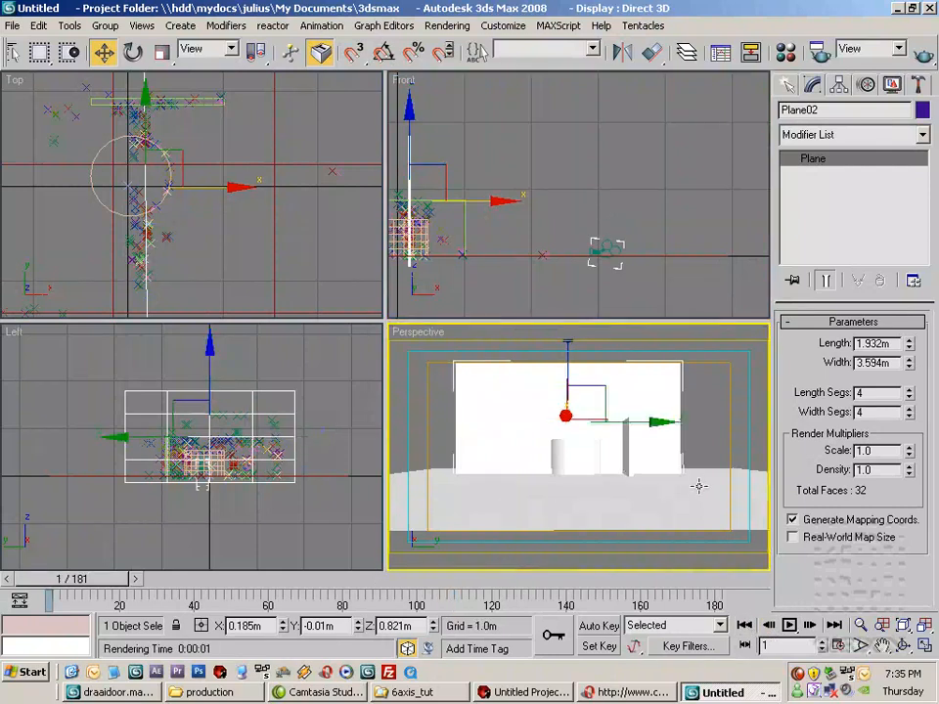
key("c")
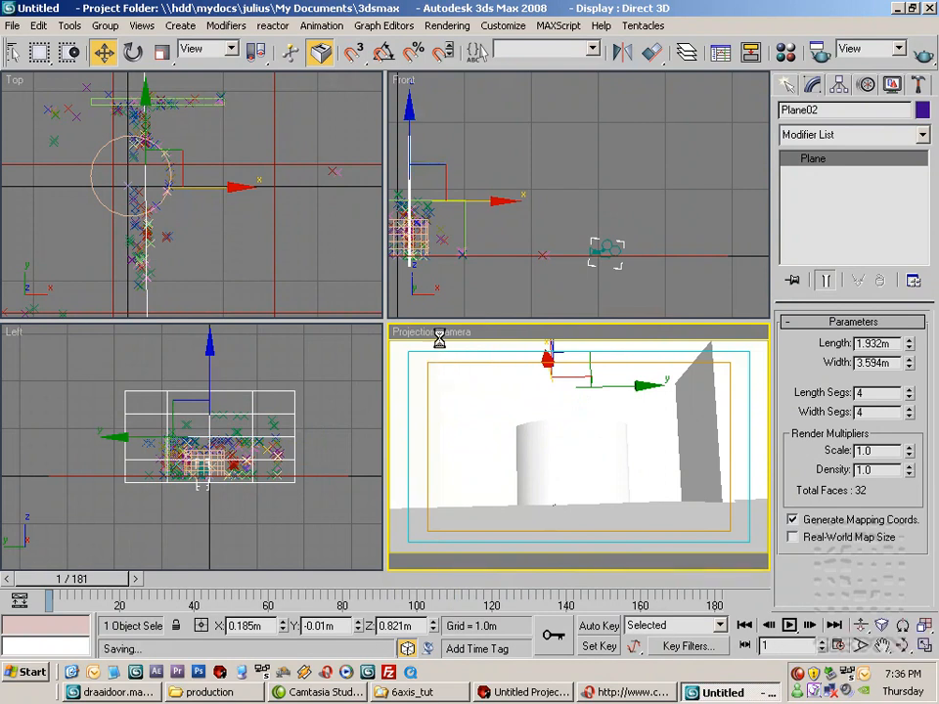
right_click(431, 332)
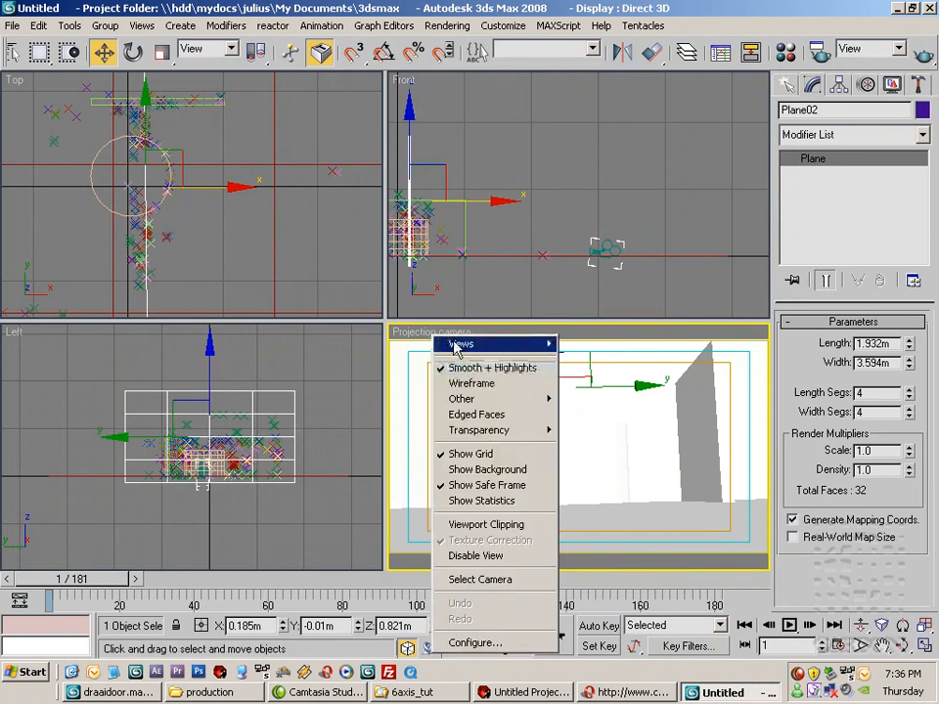
mouse_move(493, 347)
left_click(587, 367)
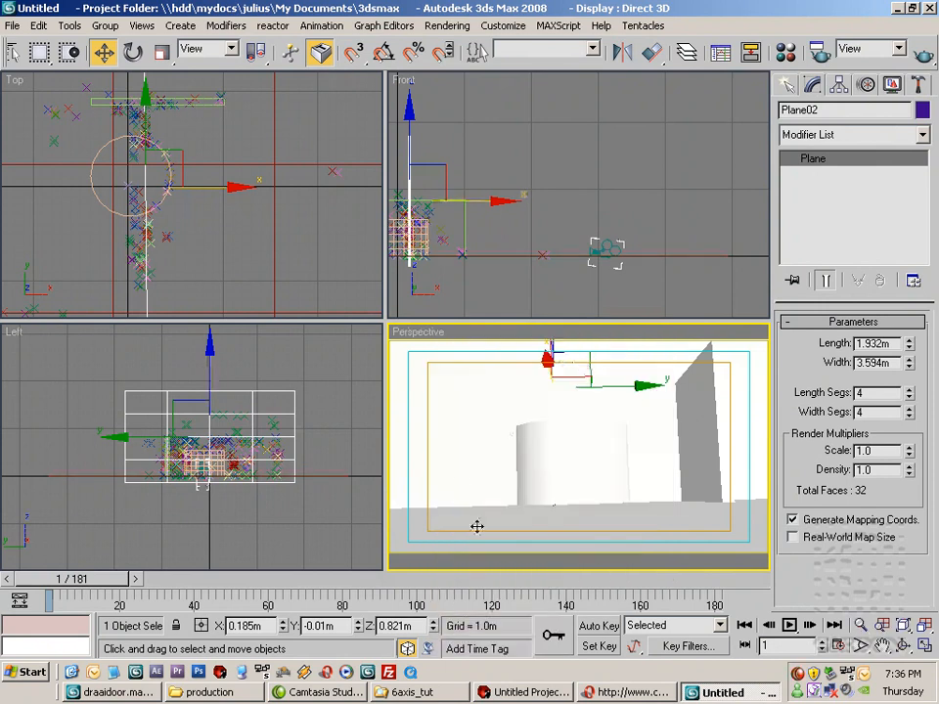
middle_click_drag(501, 445, 473, 401, "alt")
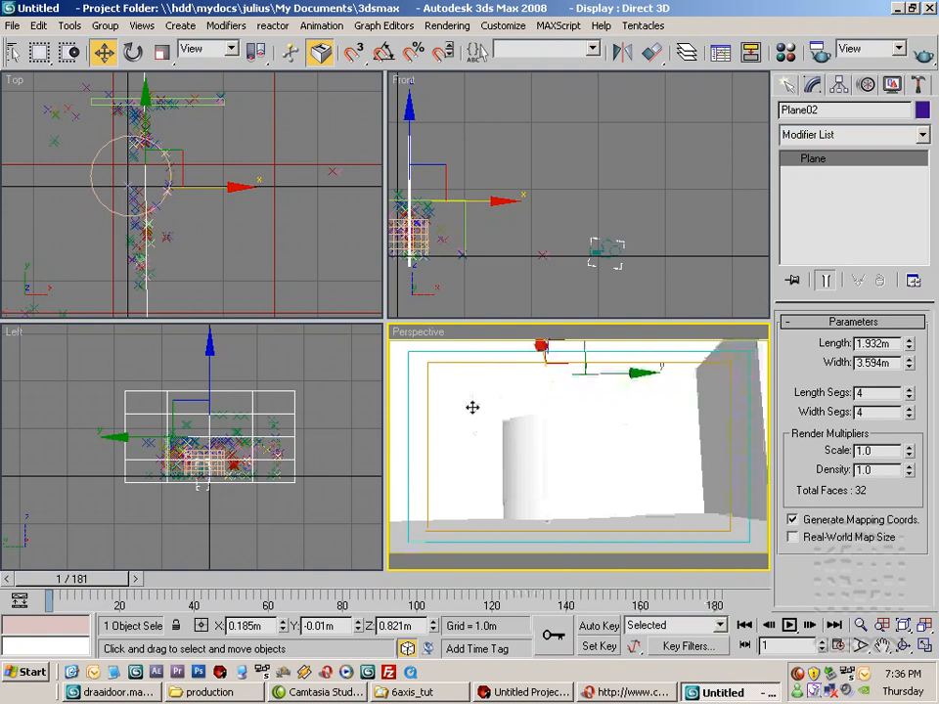
key("ctrl+c")
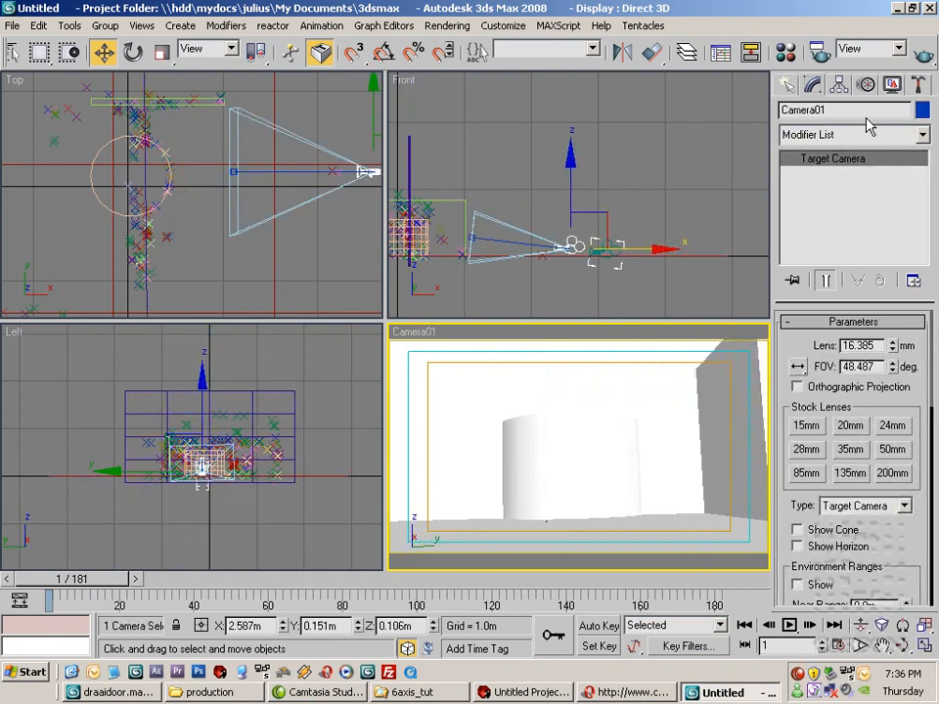
scroll(589, 243, "up", 4)
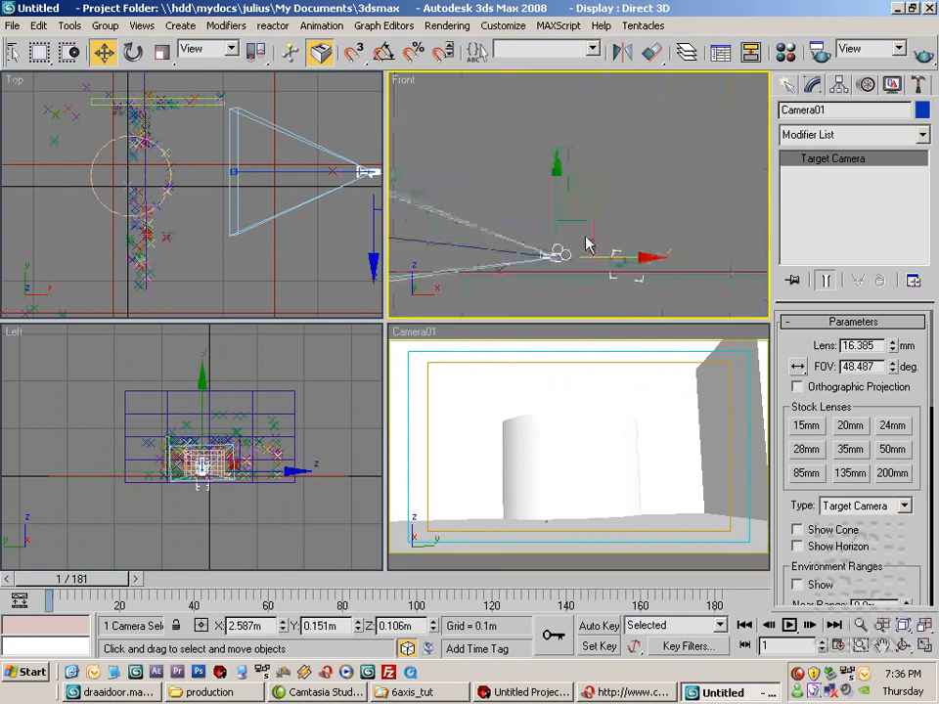
key("Delete")
left_click(471, 376)
key("c")
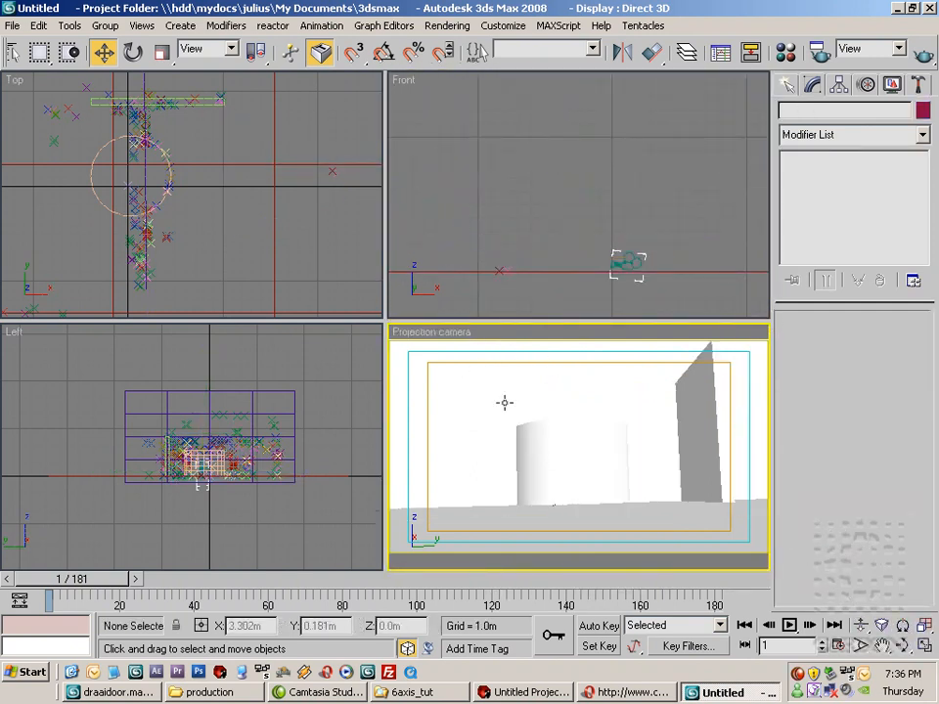
Create a camera from a Perspective view matching the projection camera at frame 1 and name it "View cam"
key("p")
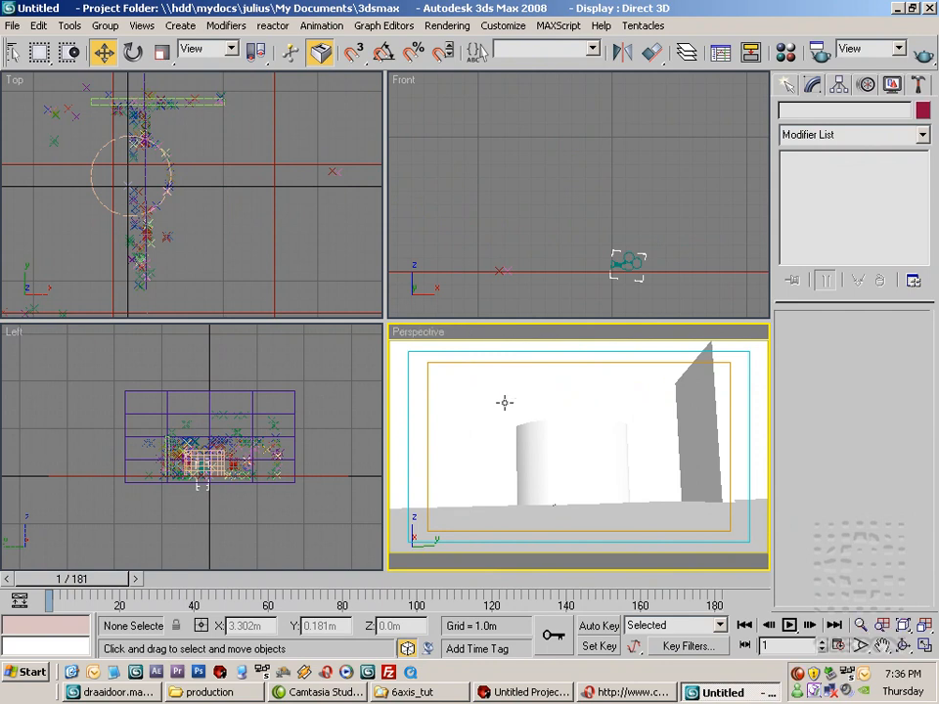
key("ctrl+c")
left_click(650, 287)
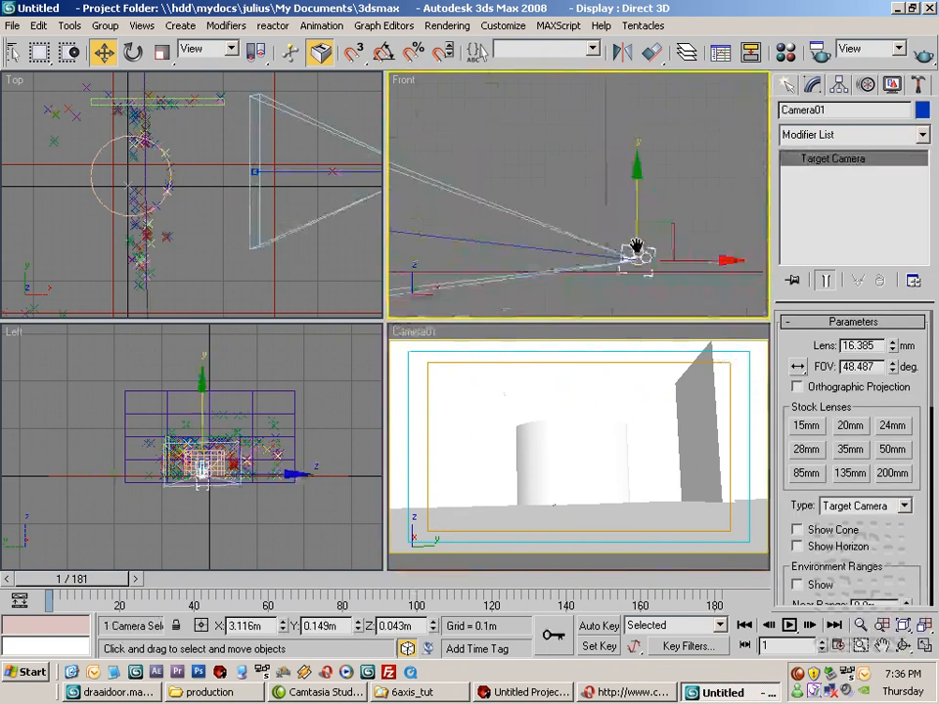
middle_click_drag(640, 267, 598, 209)
mouse_move(649, 194)
left_mouse_down()
mouse_move(648, 149)
mouse_move(645, 209)
mouse_move(646, 200)
left_mouse_up()
left_click(870, 118)
type("View cam")
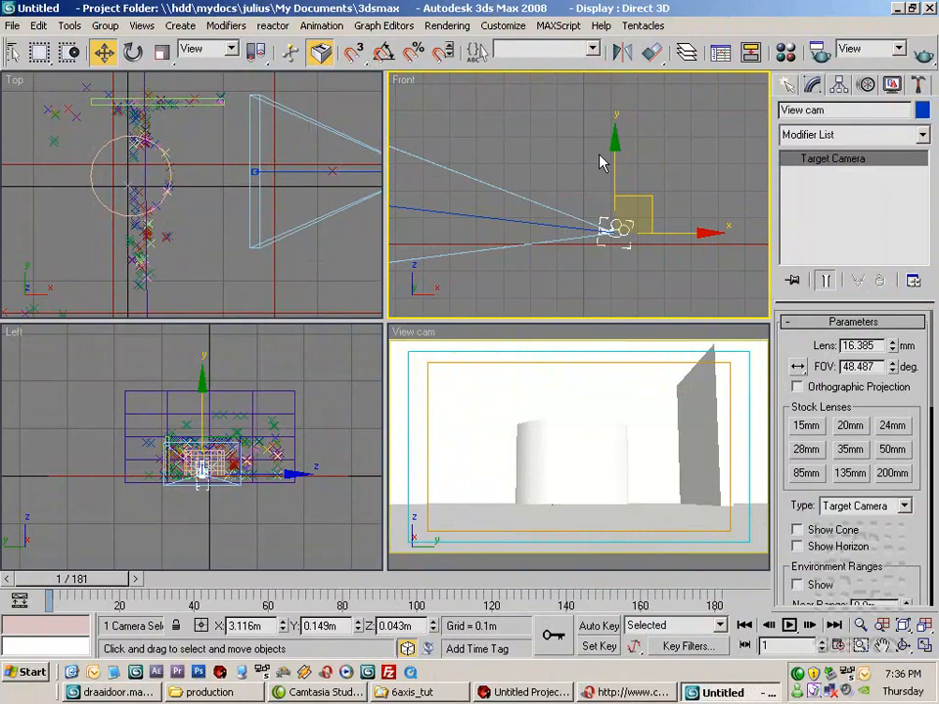
Change View cam's type to Free Camera
scroll(597, 259, "down", 2)
middle_click_drag(575, 280, 588, 235)
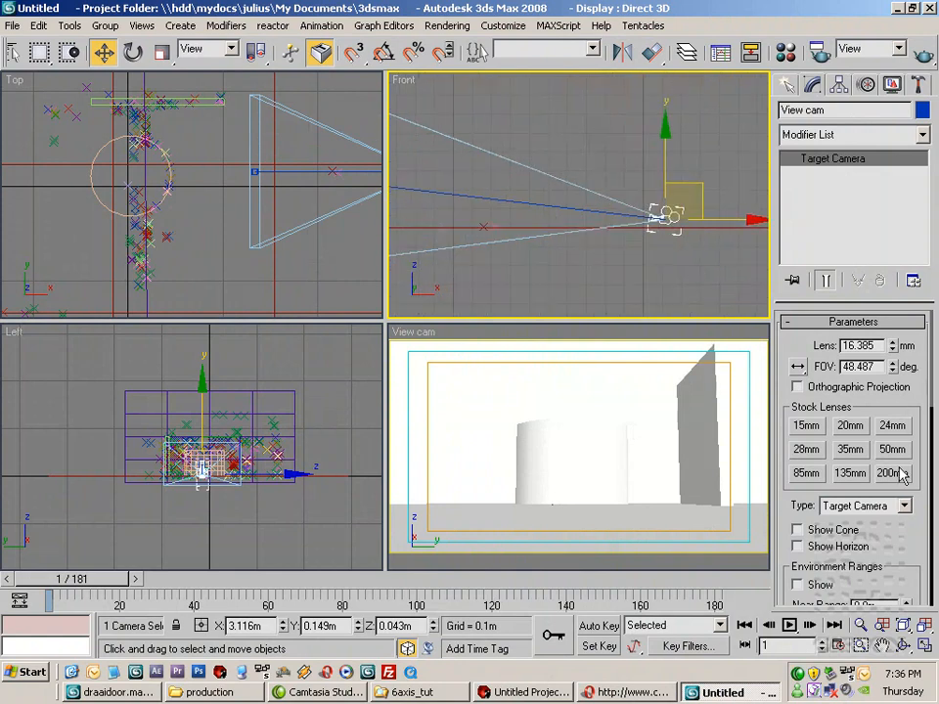
left_click(905, 505)
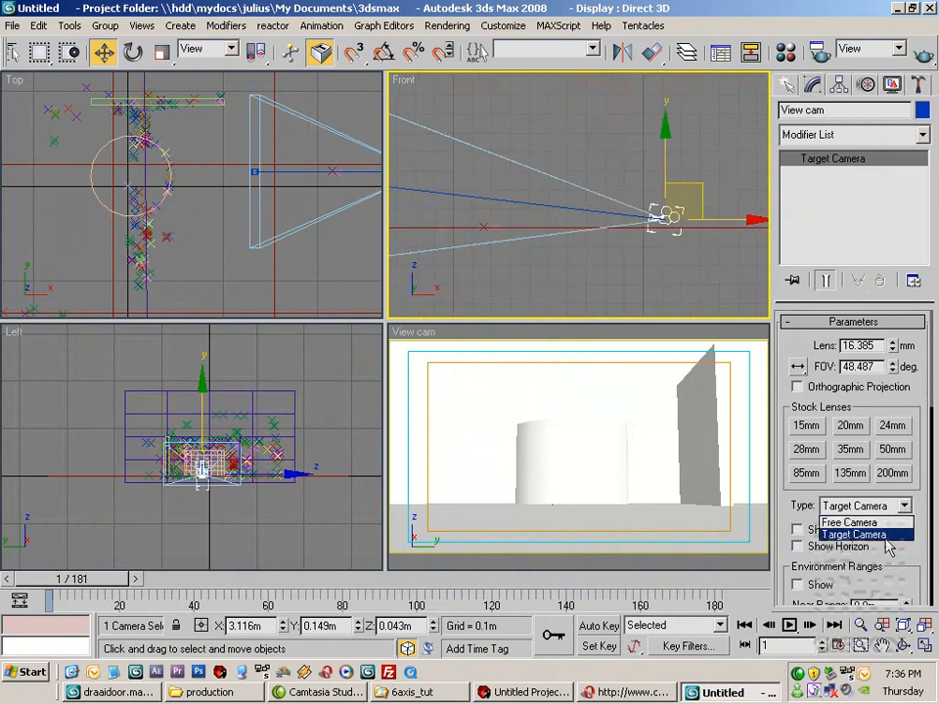
left_click(866, 523)
Enable Auto Key, go to frame 182 and raise View cam to about 0.6 m in Z
scroll(554, 236, "down", 3)
middle_click_drag(568, 237, 594, 235)
scroll(594, 235, "up", 3)
right_click(565, 402)
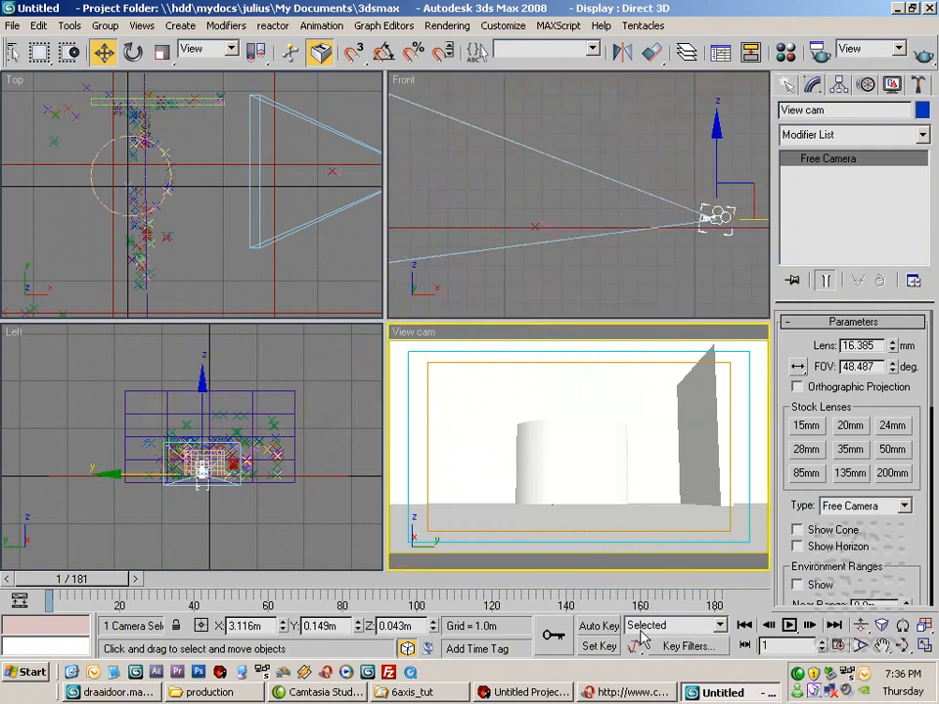
left_click(599, 625)
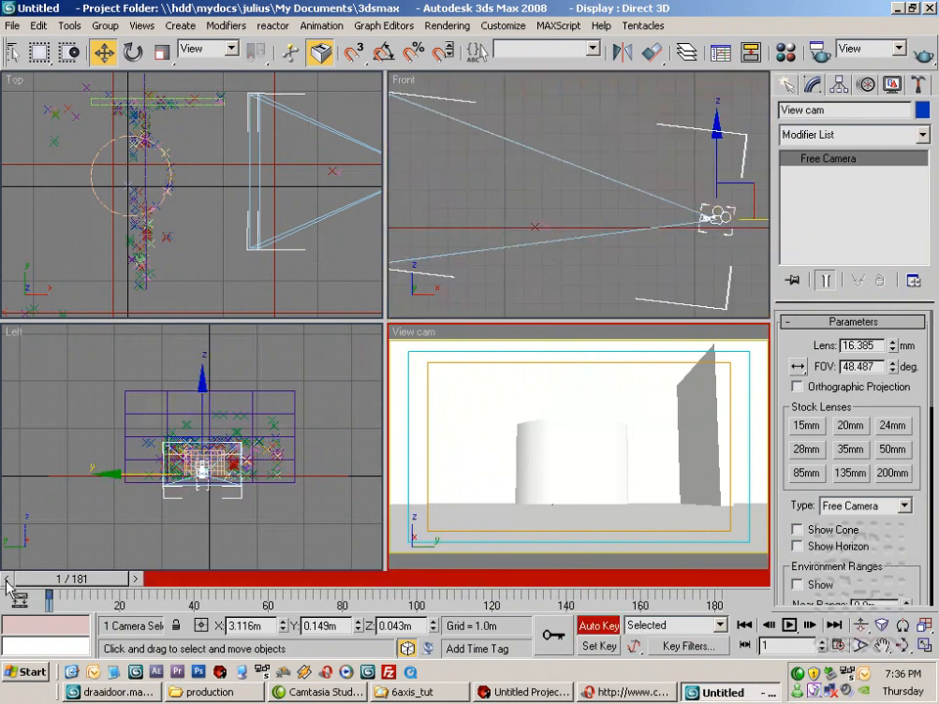
left_click_drag(103, 582, 791, 554)
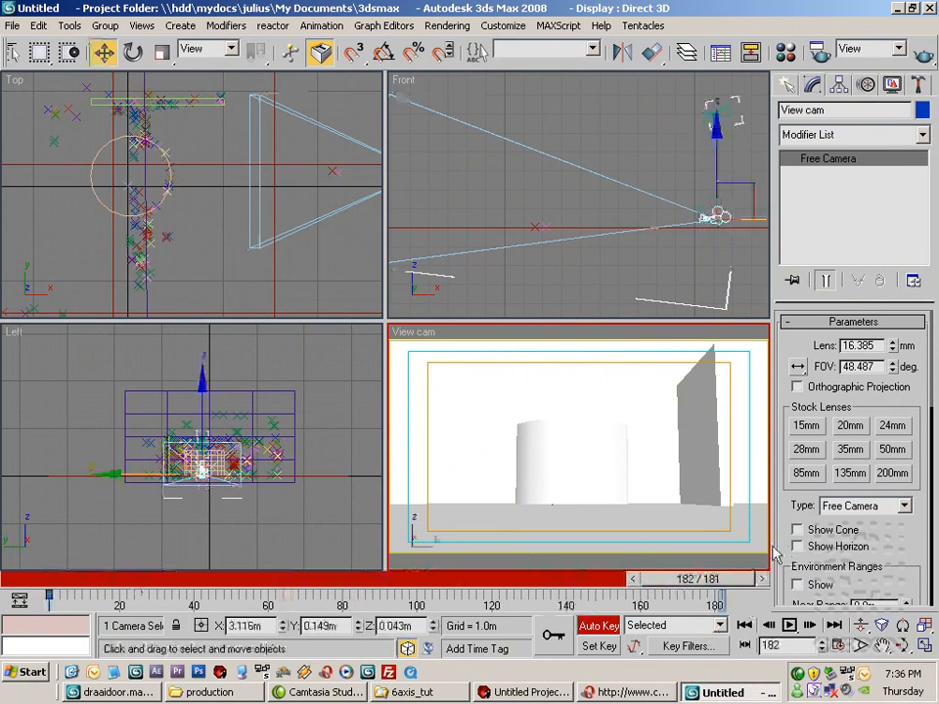
middle_click_drag(666, 157, 545, 207)
left_click_drag(632, 230, 629, 137)
Nudge View cam in the Top view at frame 182 to about X 3.149 m and Y 0.132 m
middle_click_drag(322, 164, 157, 166)
scroll(266, 187, "up", 4)
middle_click_drag(358, 147, 137, 210)
middle_click_drag(197, 185, 202, 169)
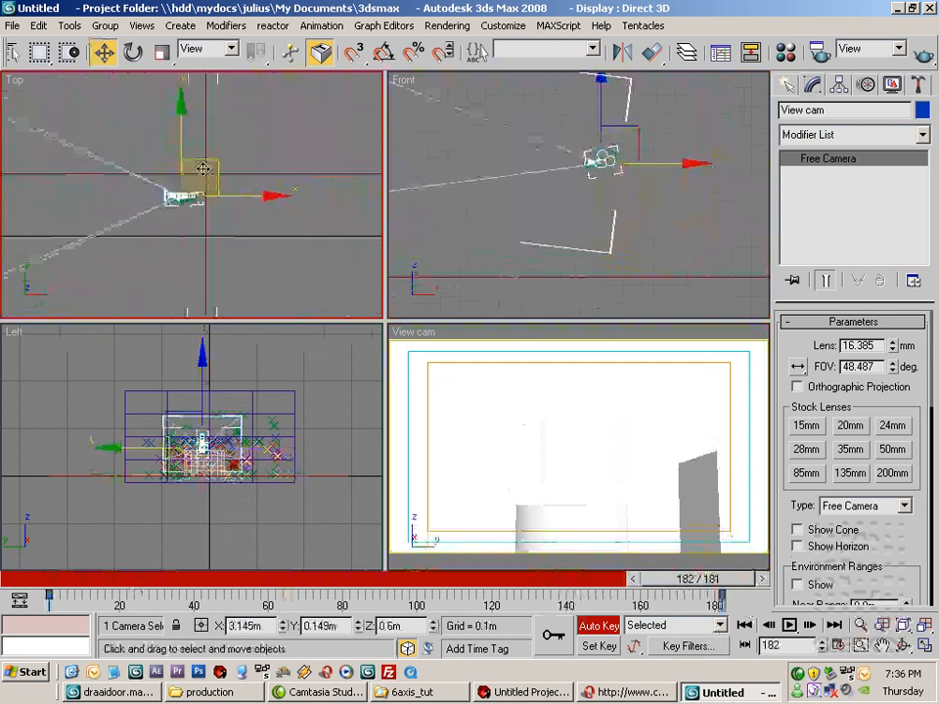
left_click_drag(215, 162, 216, 167)
middle_click_drag(606, 168, 663, 176)
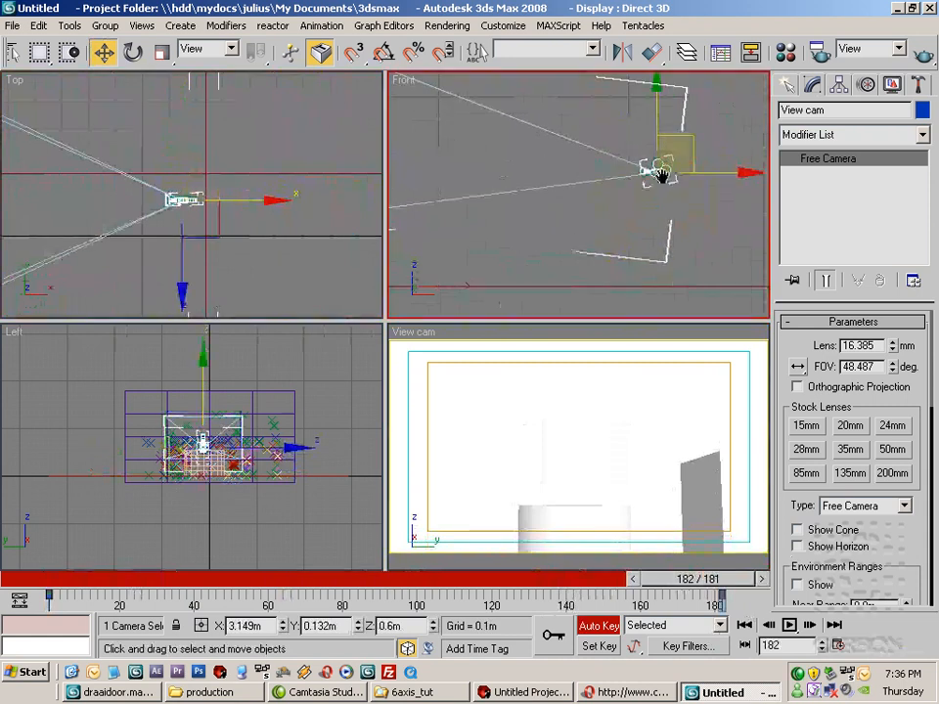
Tilt View cam down to an X rotation of about 82.4 at frame 182, framing the revolving door, and turn off Auto Key
right_click(523, 441)
left_click(131, 56)
middle_click_drag(706, 233, 651, 223)
left_click_drag(671, 203, 673, 174)
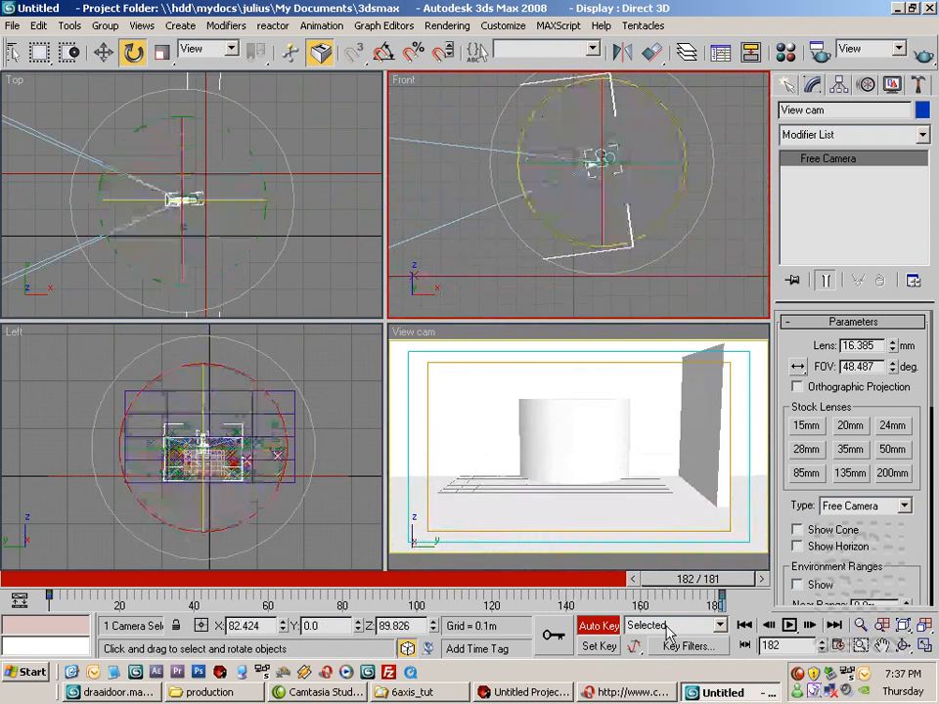
left_click(601, 626)
Move View cam's starting keyframe from frame 1 to frame 50 and scrub through the camera motion in its viewport
left_click_drag(698, 584, 293, 547)
key("e")
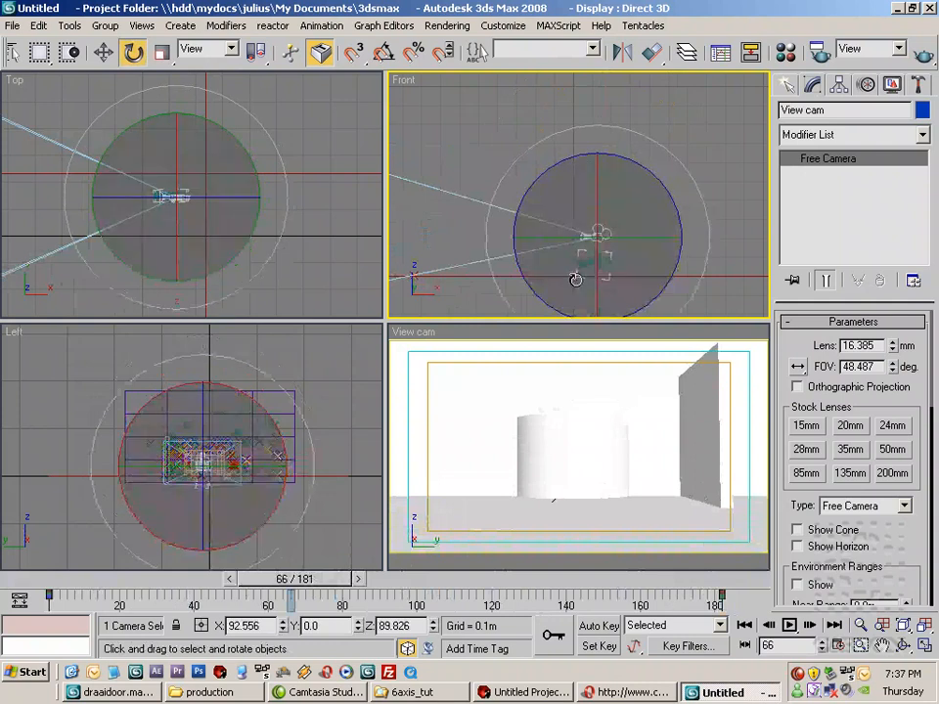
left_click_drag(329, 583, 277, 565)
key("e")
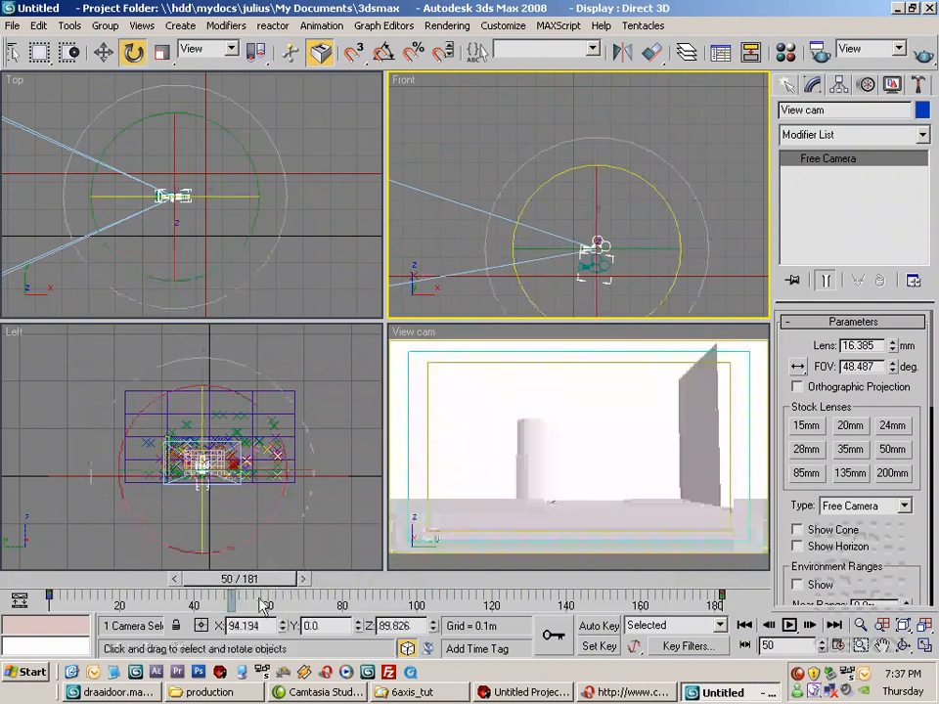
left_click_drag(50, 599, 232, 599)
mouse_move(284, 578)
left_mouse_down()
mouse_move(101, 578)
mouse_move(729, 547)
mouse_move(189, 566)
mouse_move(219, 579)
mouse_move(650, 572)
mouse_move(386, 560)
mouse_move(235, 567)
left_mouse_up()
right_click(486, 395)
key("e")
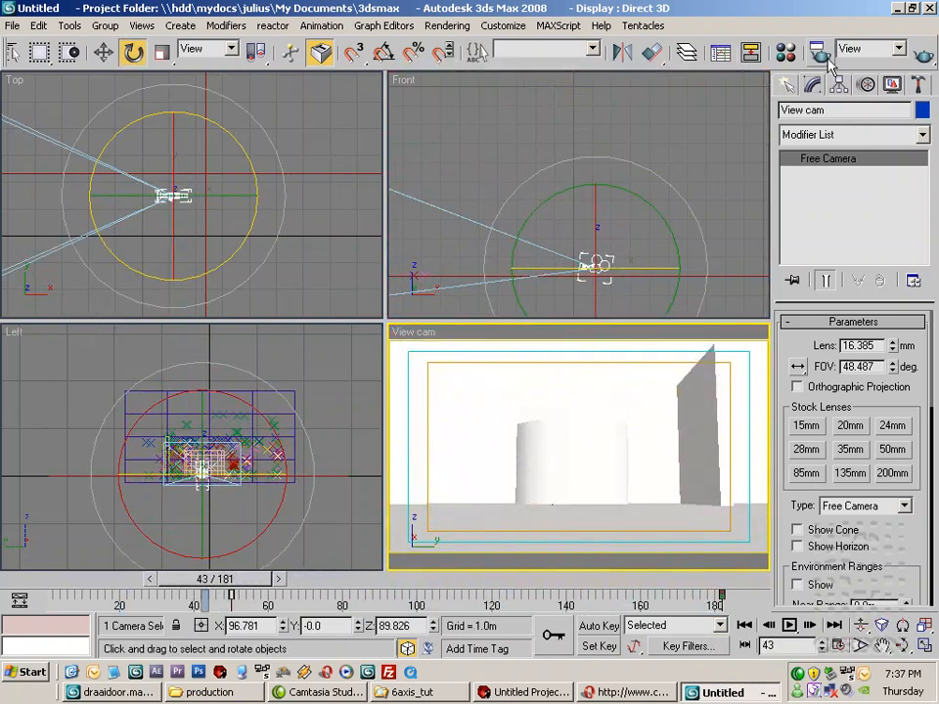
Set the render time output to the active time segment, frames 1 to 182
left_click(821, 54)
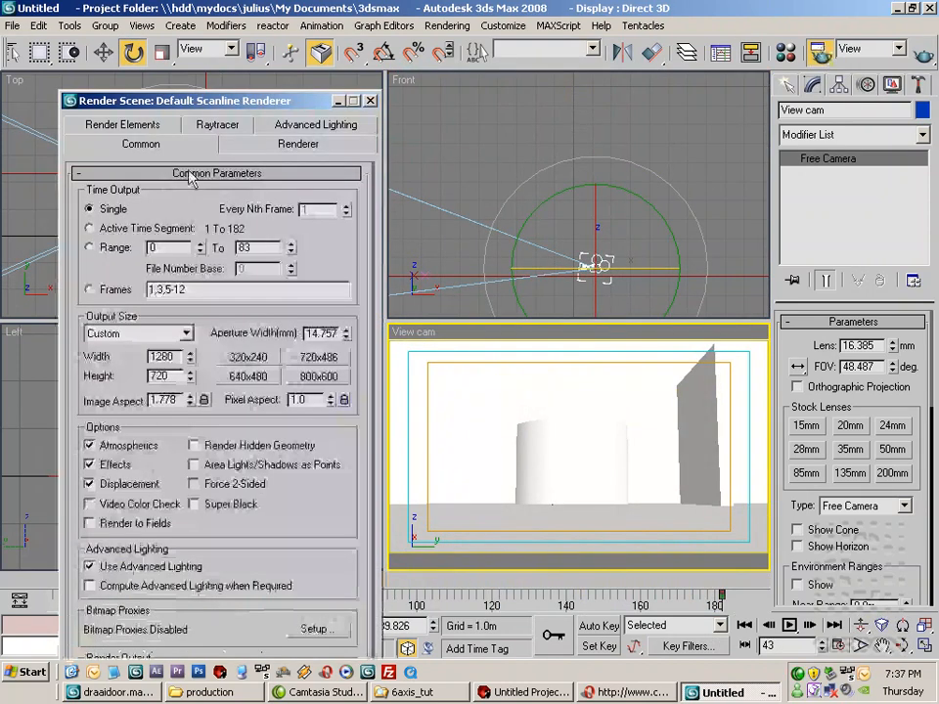
left_click_drag(191, 103, 210, 2)
left_click(106, 146)
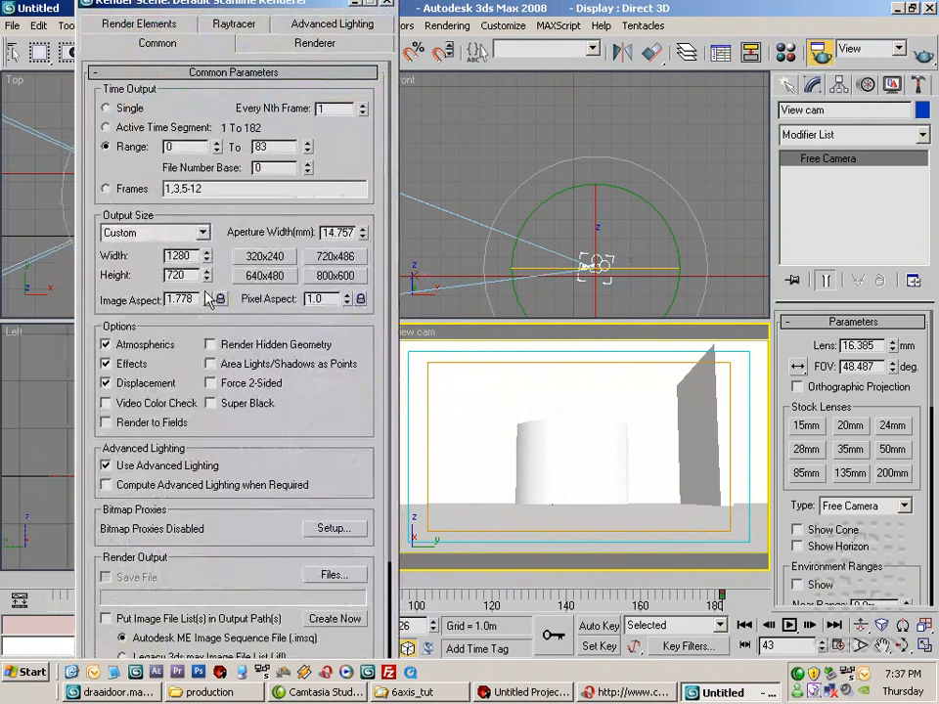
left_click(117, 127)
Set the render output file to _6axis_test.png in the 6axis_stable_testing render folder, as a 24-bit RGB PNG
scroll(321, 430, "down", 3)
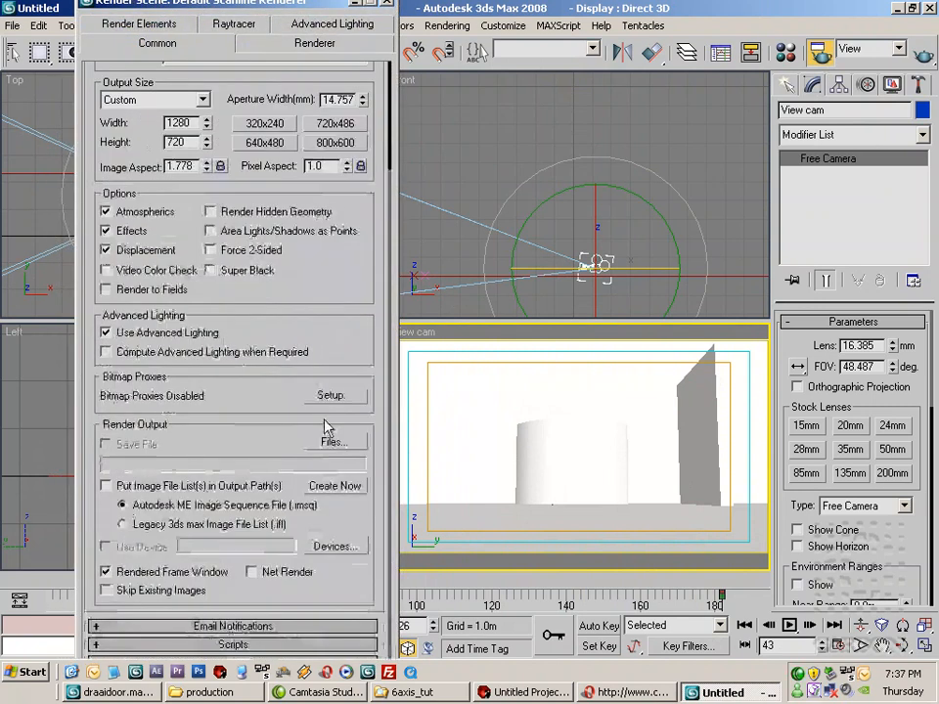
left_click(334, 441)
left_click(156, 72)
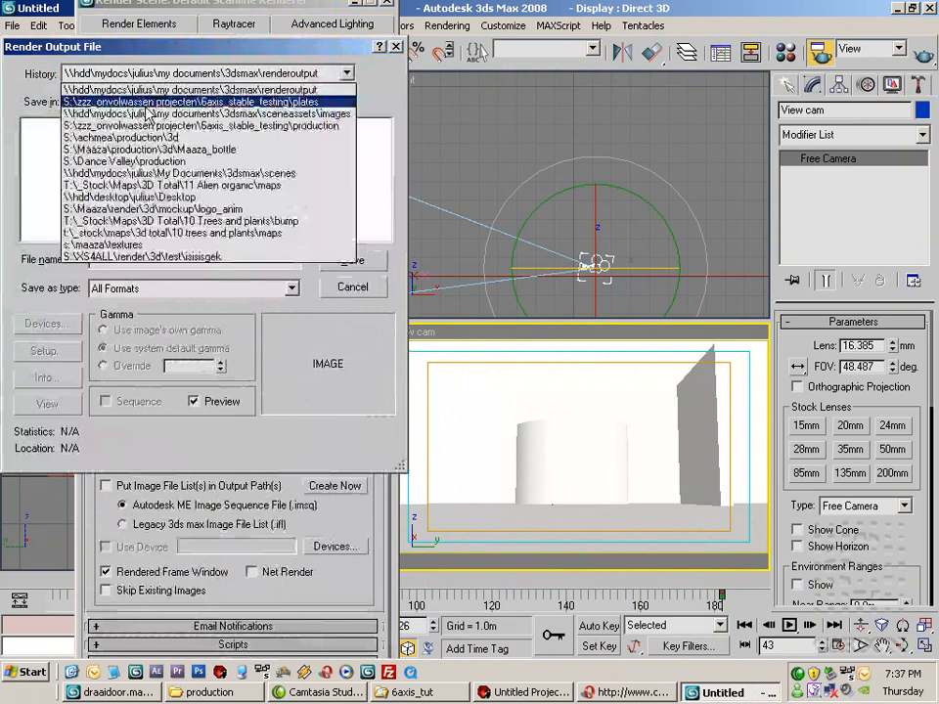
left_click(145, 103)
left_click(299, 100)
double_click(57, 173)
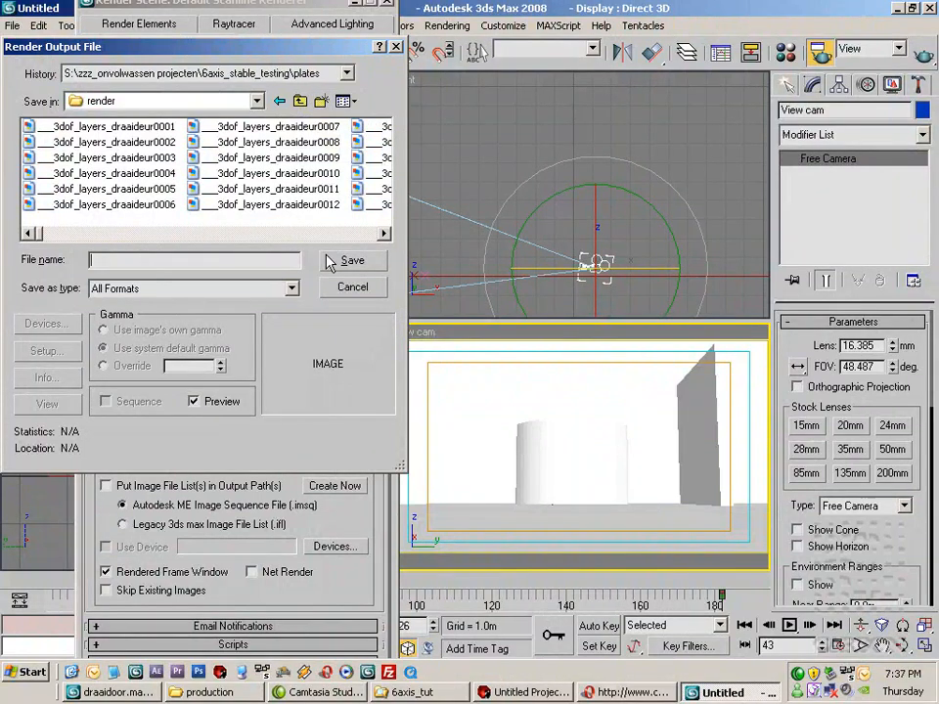
type("_")
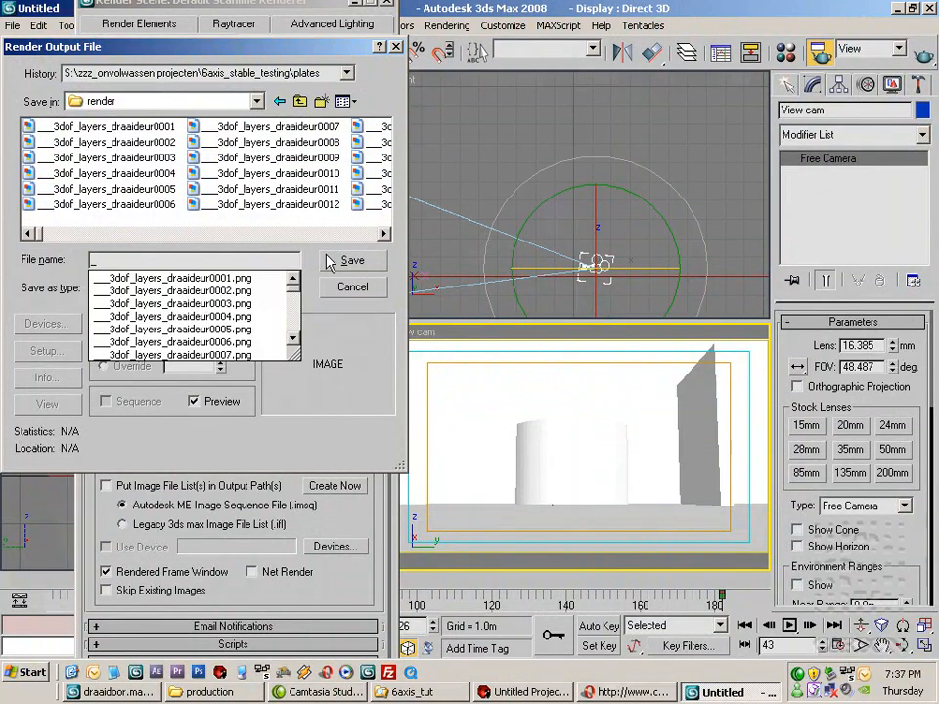
type("6axis_test.png")
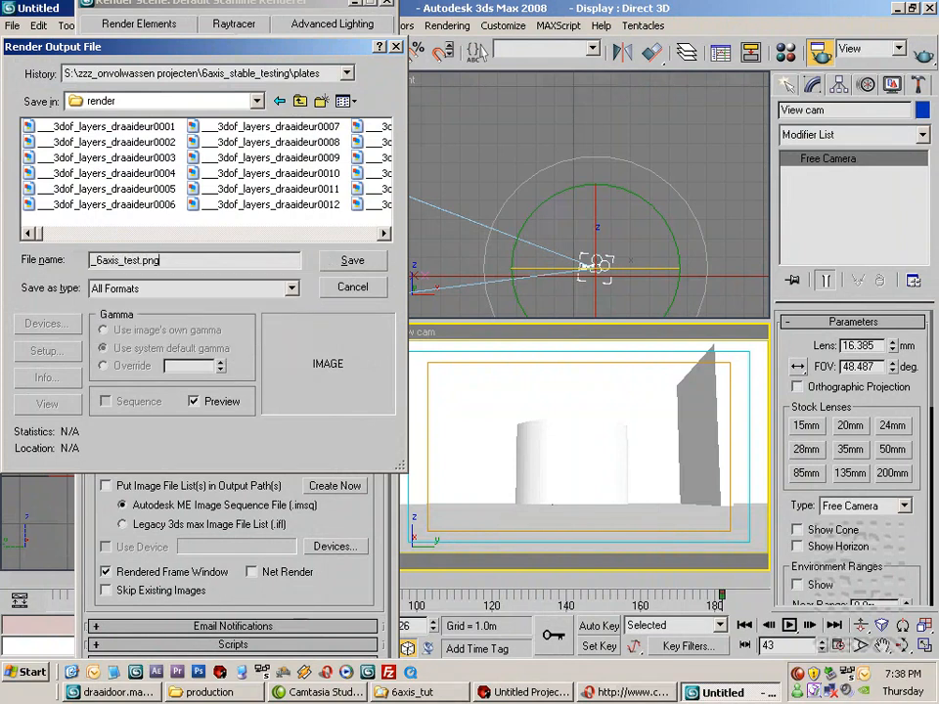
left_click(331, 263)
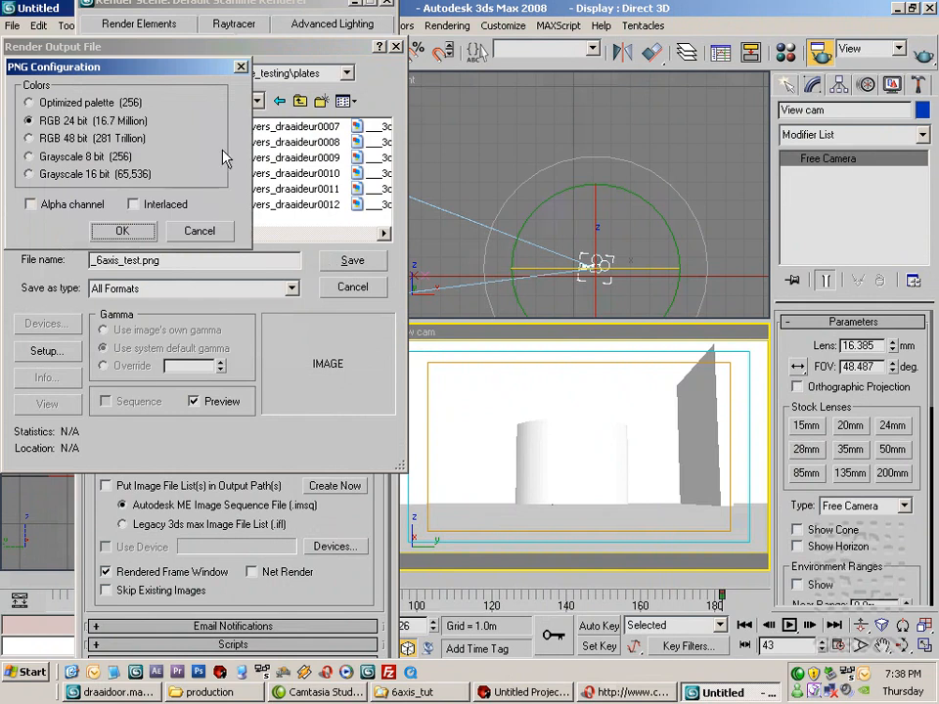
left_click(125, 232)
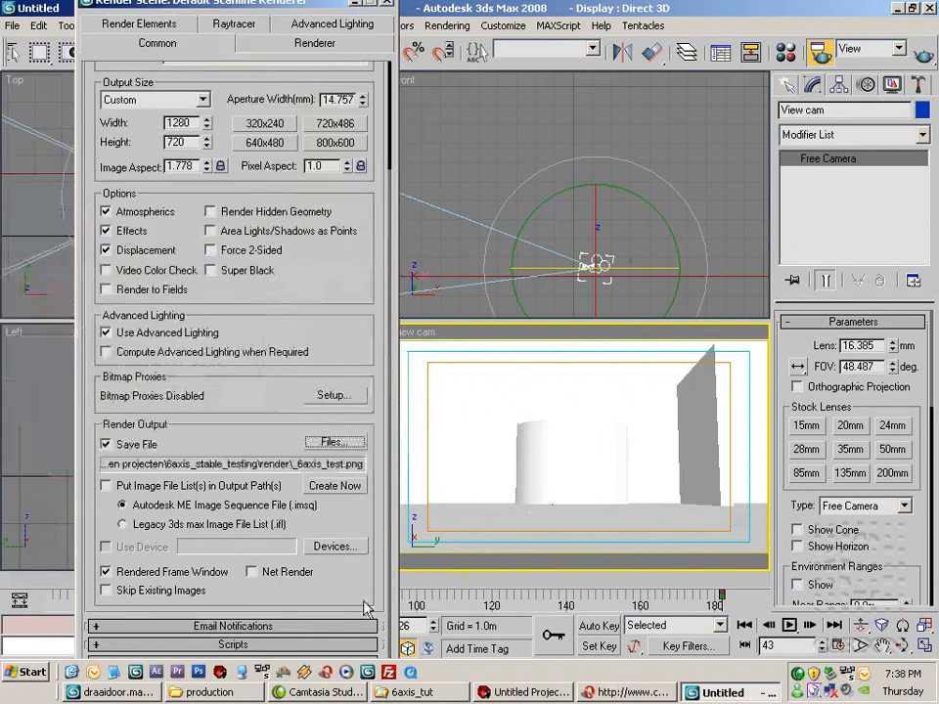
Render the active time segment through View cam
scroll(269, 419, "up", 1)
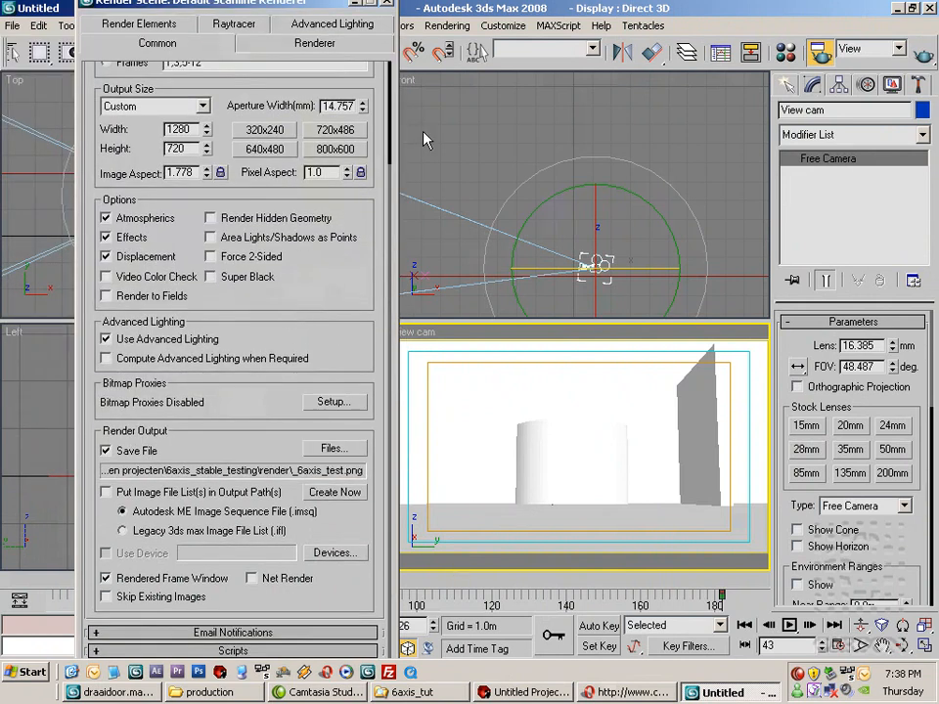
left_click_drag(301, 8, 260, 30)
left_click(323, 562)
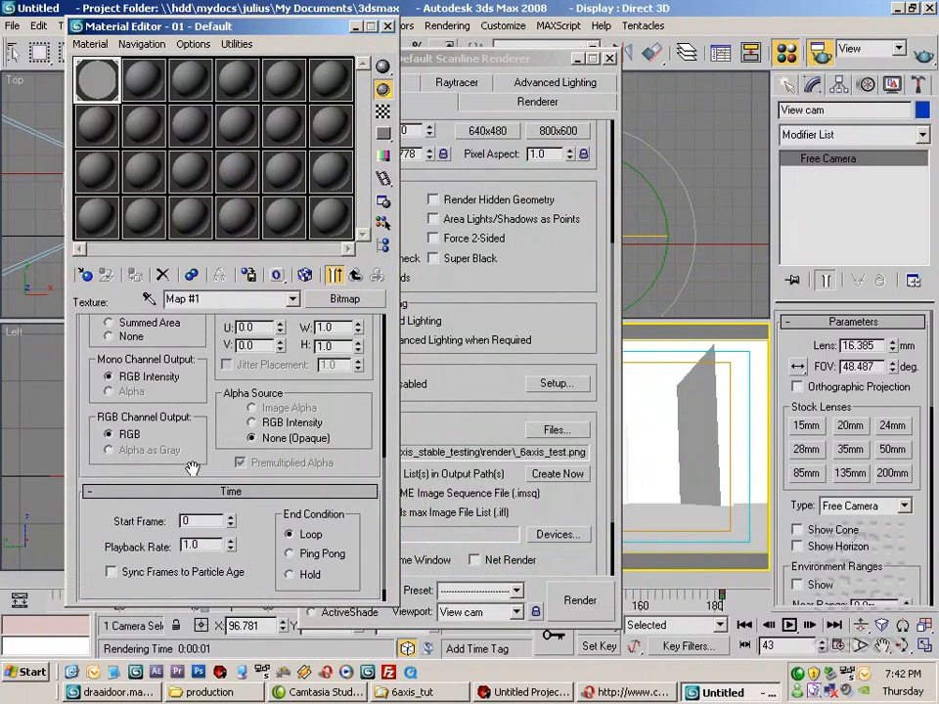
Set the start frame of the projected draaideurshot001.ifl bitmap to 1 in the material's time settings
left_click_drag(192, 470, 168, 392)
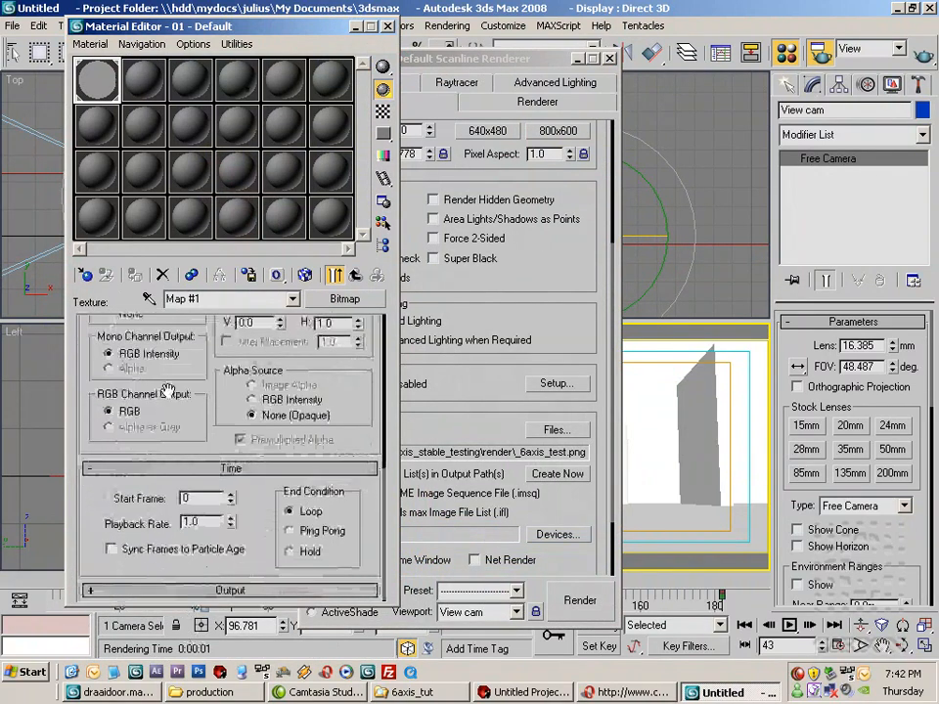
left_click_drag(308, 30, 274, 21)
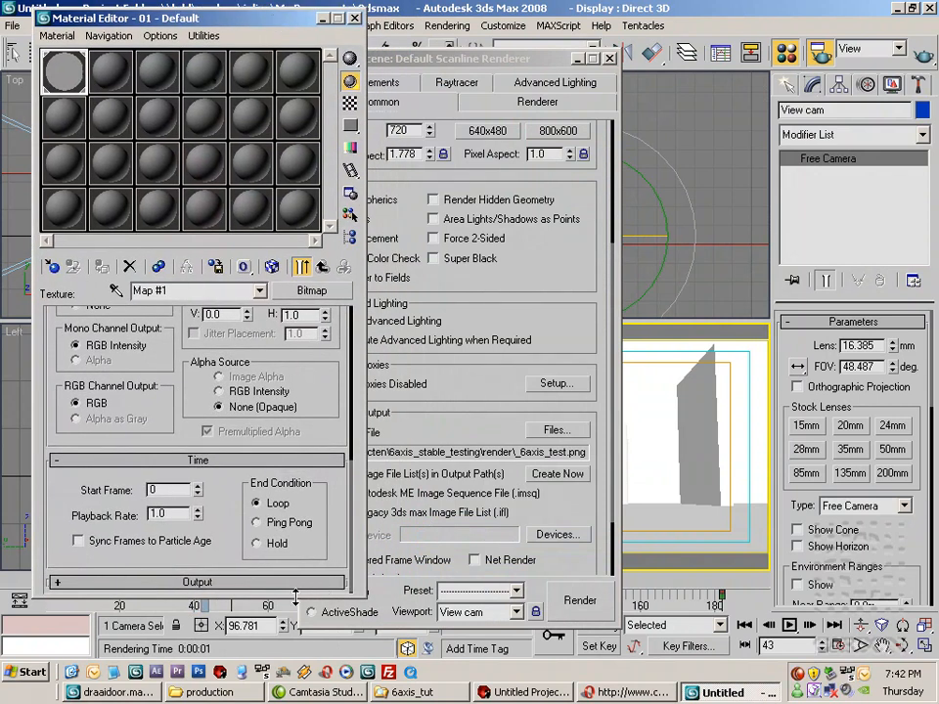
left_click_drag(295, 594, 293, 642)
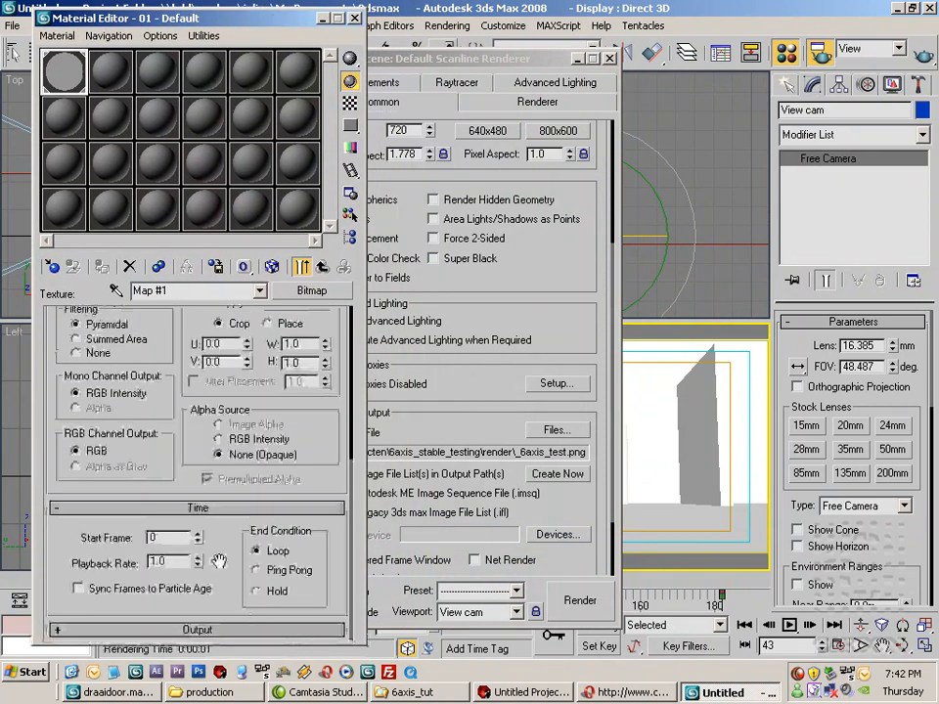
left_click_drag(221, 547, 219, 480)
left_click_drag(177, 335, 208, 554)
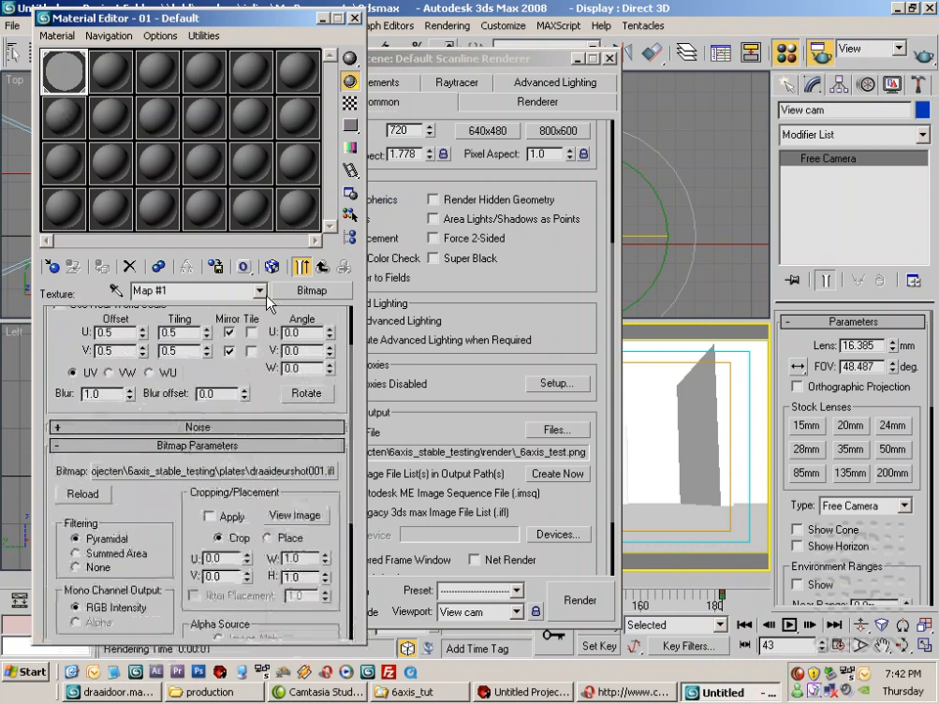
scroll(116, 411, "down", 2)
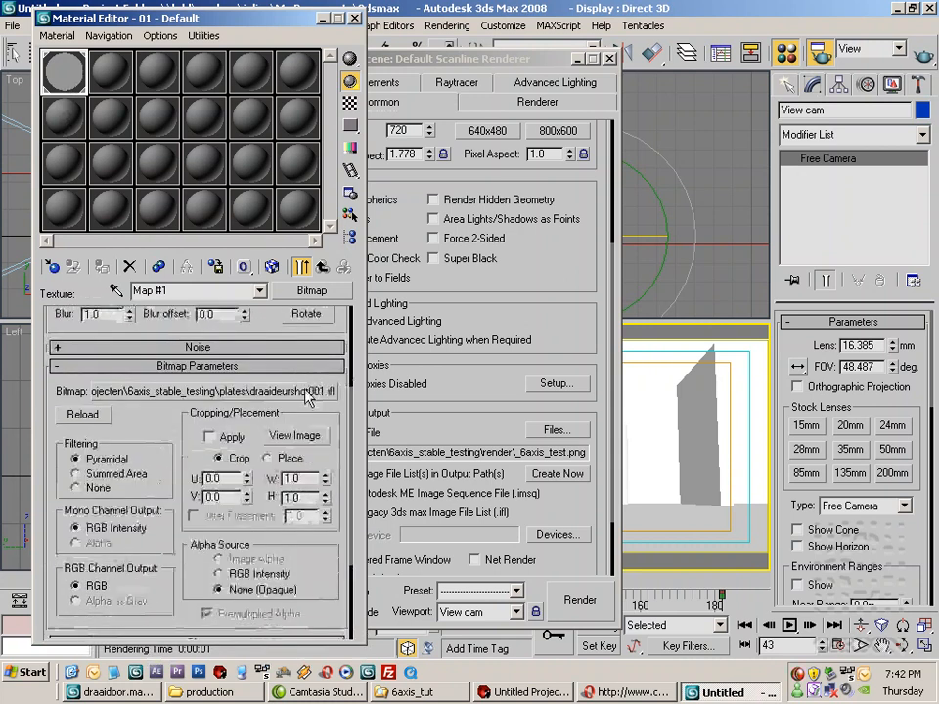
scroll(147, 372, "down", 2)
scroll(172, 392, "down", 2)
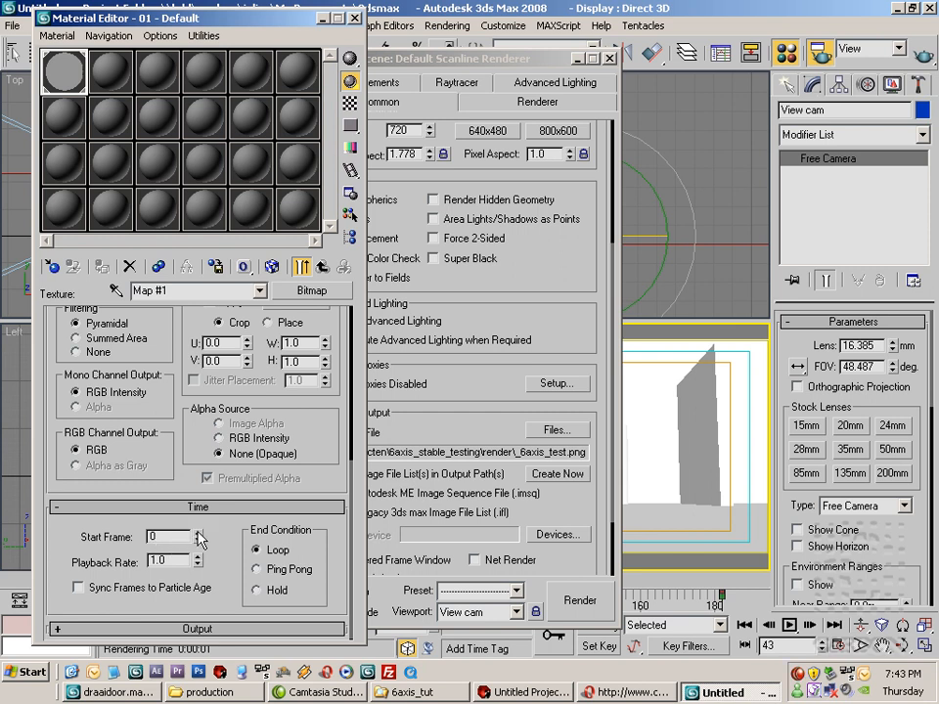
left_click_drag(224, 526, 202, 540)
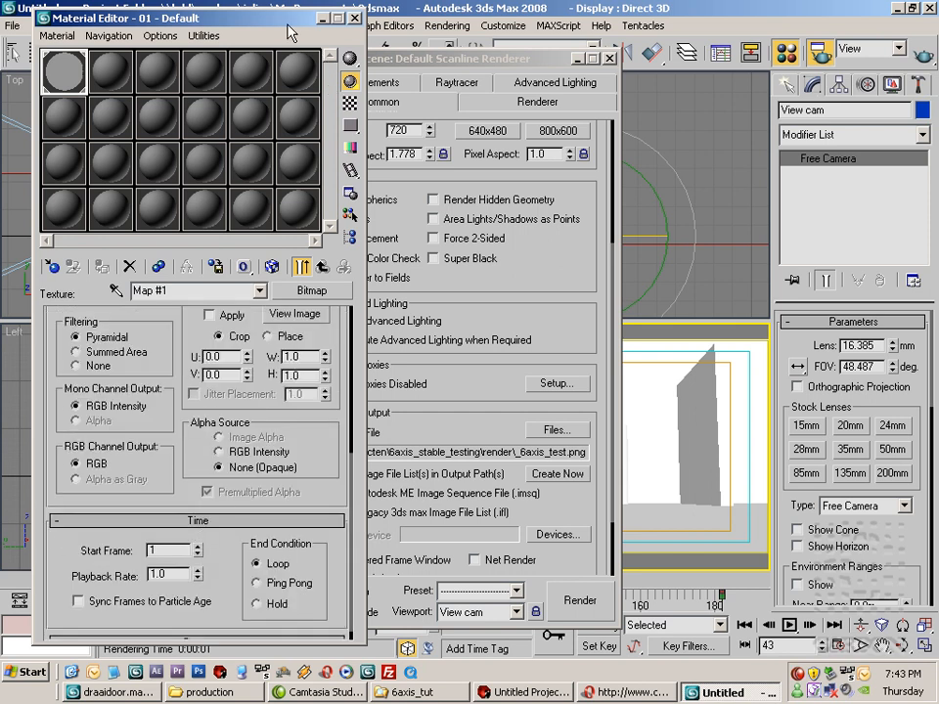
left_click_drag(288, 26, 275, 22)
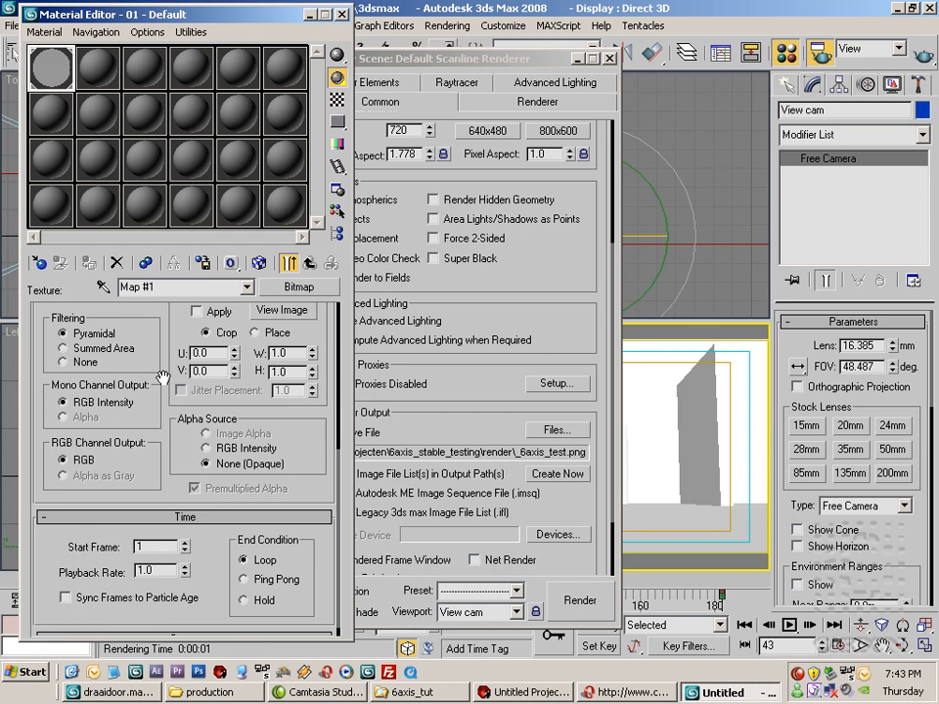
left_click_drag(162, 377, 155, 488)
left_click_drag(149, 435, 142, 308)
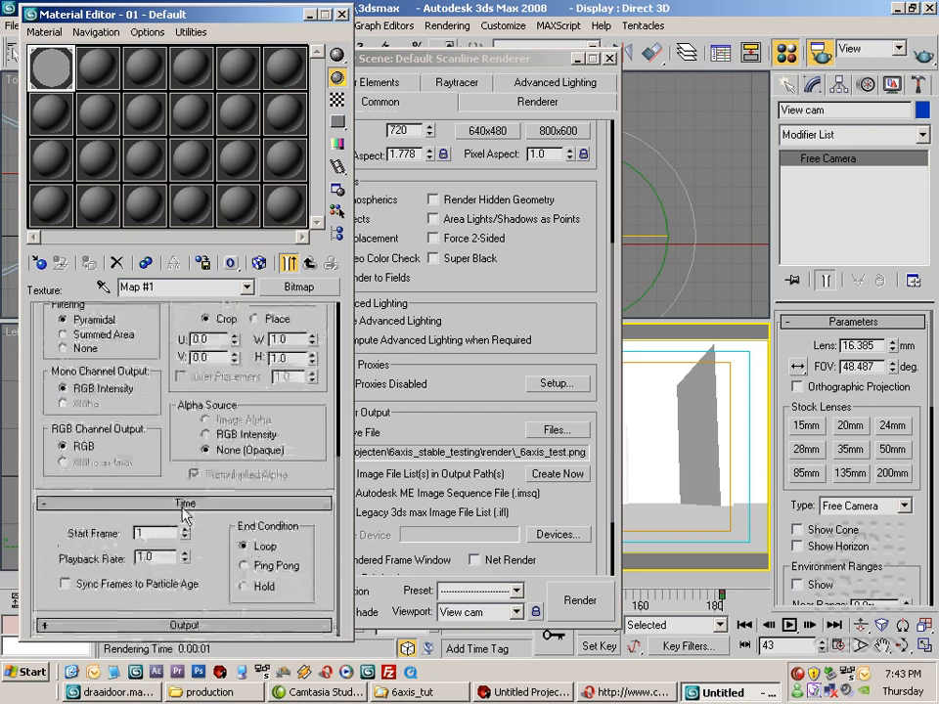
left_click_drag(209, 526, 204, 592)
left_click_drag(163, 369, 164, 364)
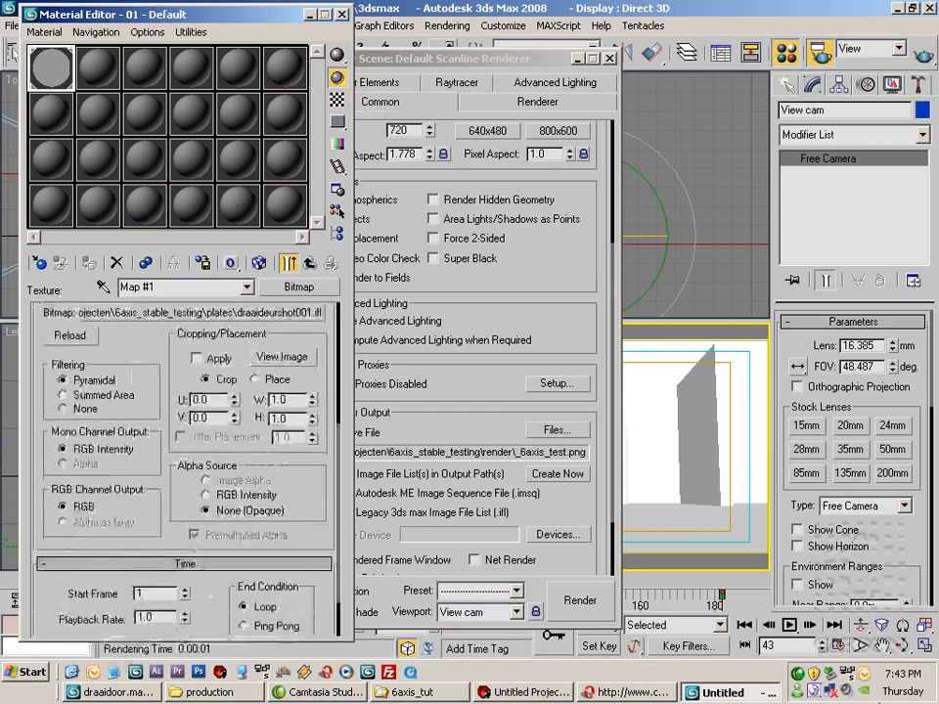
Turn Save File on again and render the View cam sequence, overwriting the existing _6axis_test frames
left_click(585, 604)
left_click(508, 391)
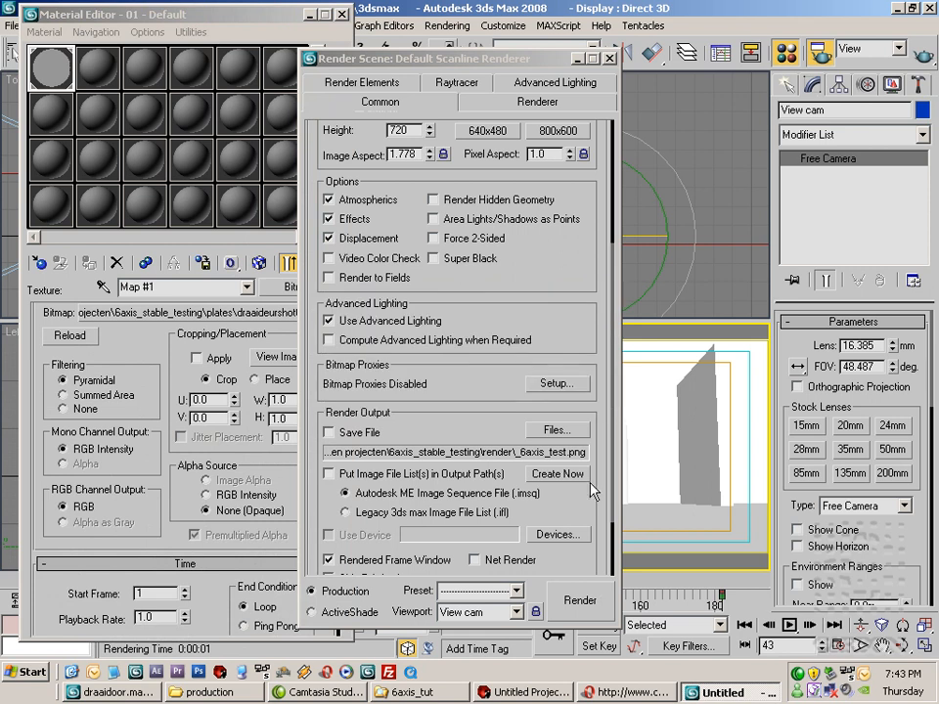
left_click(344, 436)
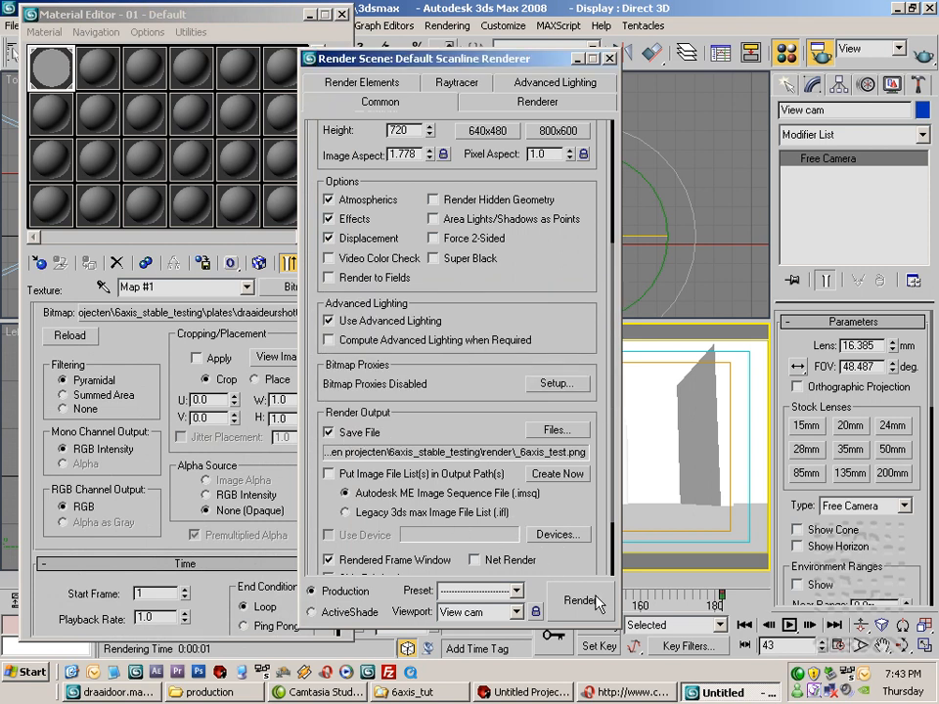
left_click(585, 603)
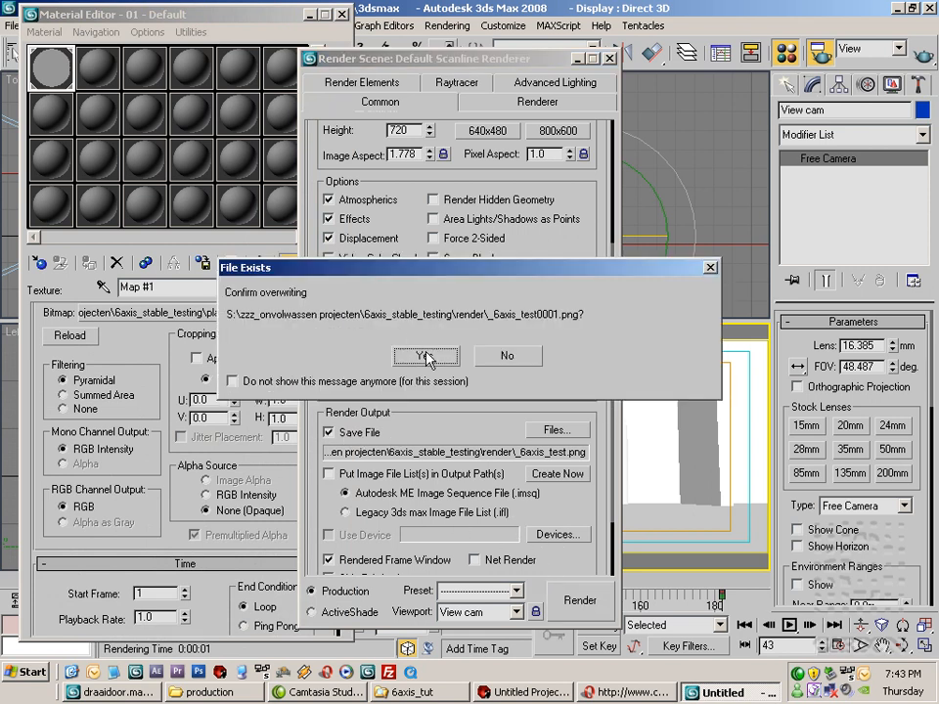
left_click(423, 357)
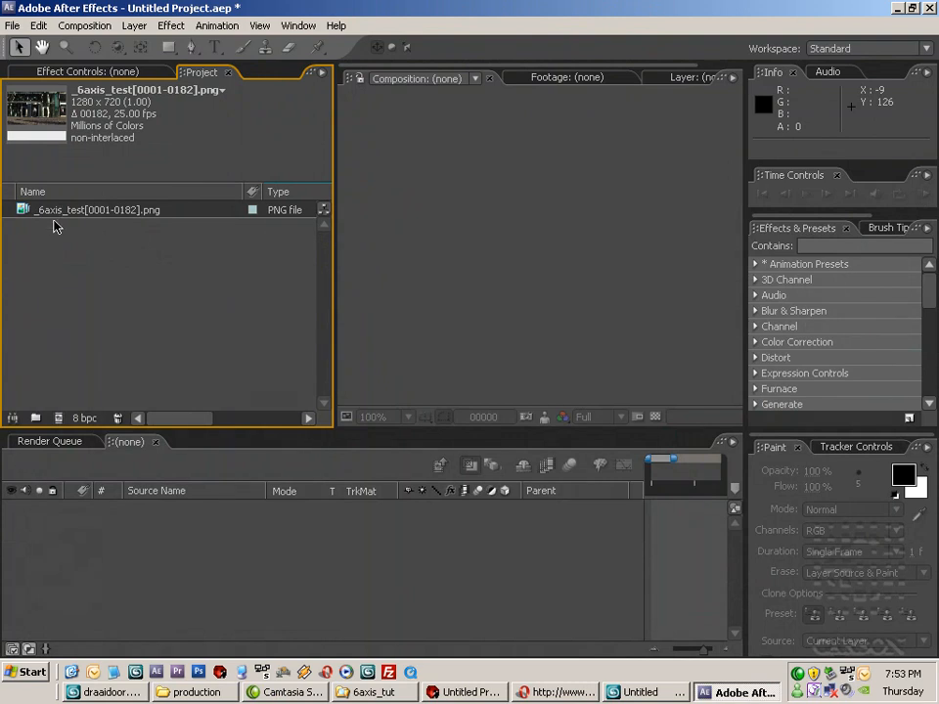
In After Effects, create a composition from _6axis_test[0001-0182].png and enlarge its viewer with the image fitted
left_click_drag(59, 214, 59, 418)
left_click(408, 418)
left_click(389, 551)
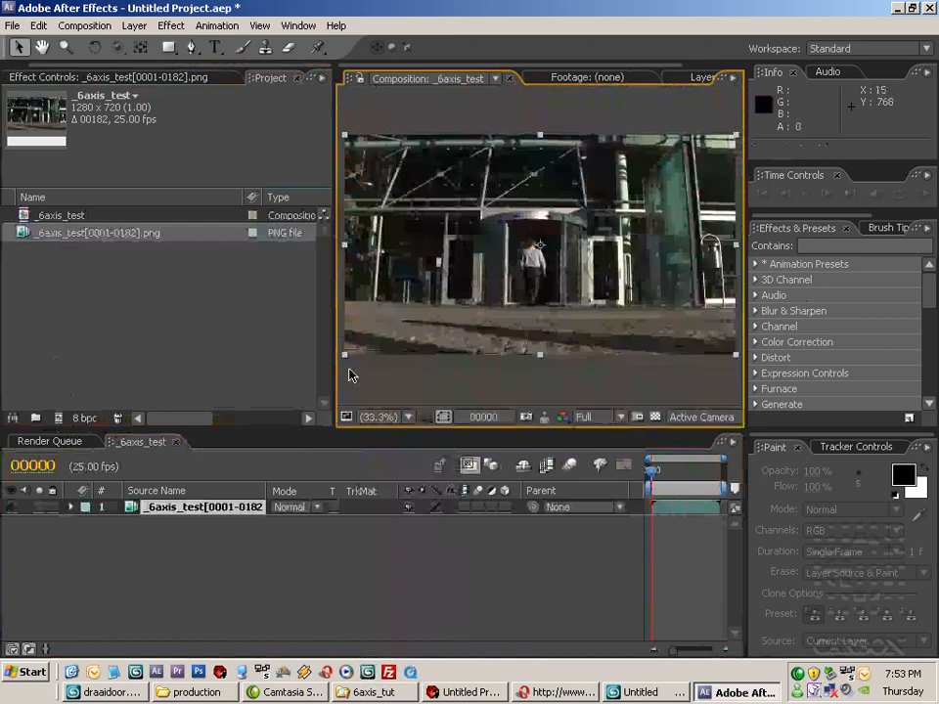
left_click_drag(332, 370, 190, 369)
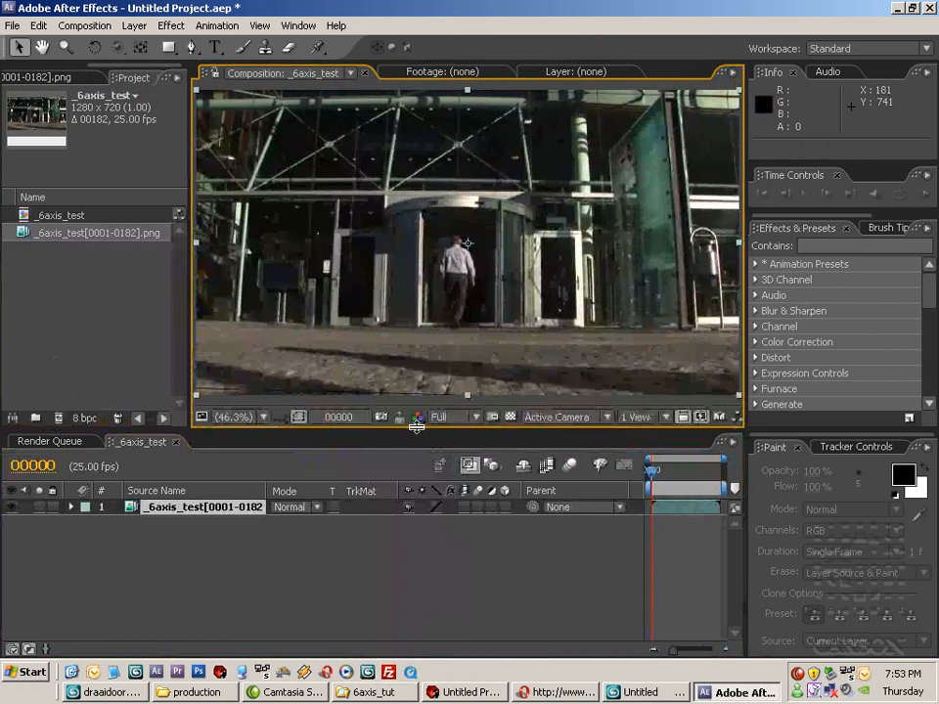
left_click_drag(417, 441, 417, 457)
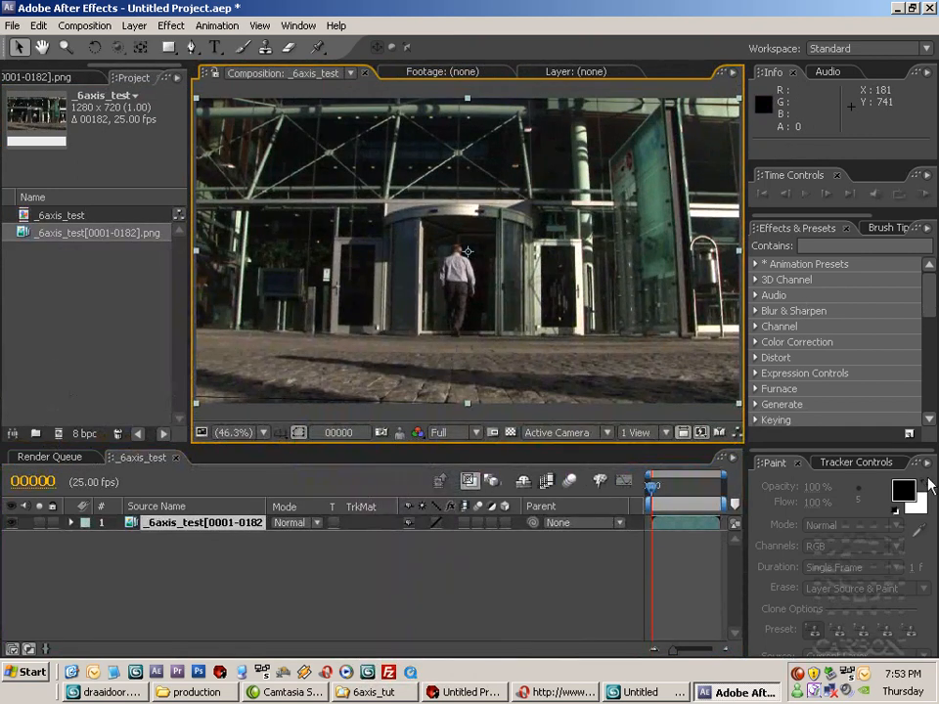
Scrub the composition on a widened timeline and play a RAM preview to check the stabilized camera move
left_click_drag(746, 525, 860, 519)
left_click_drag(665, 489, 816, 489)
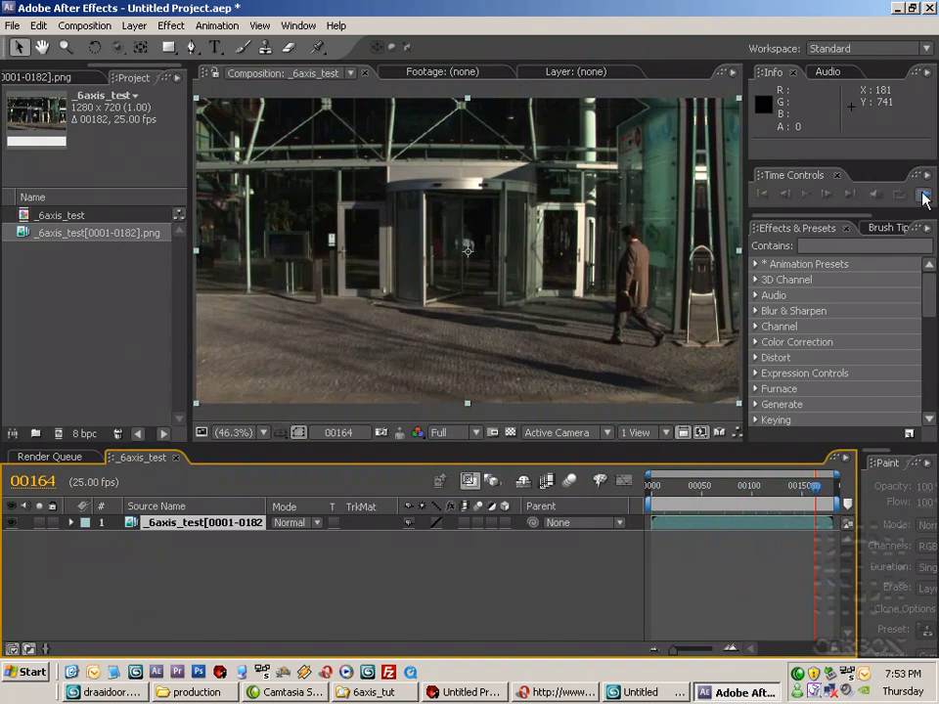
left_click(923, 194)
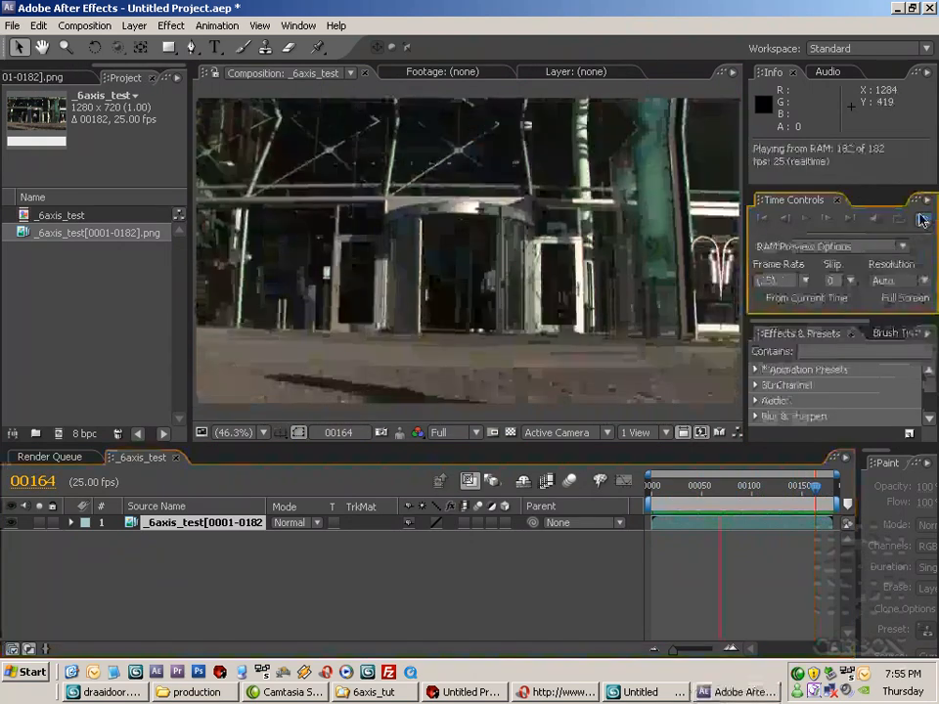